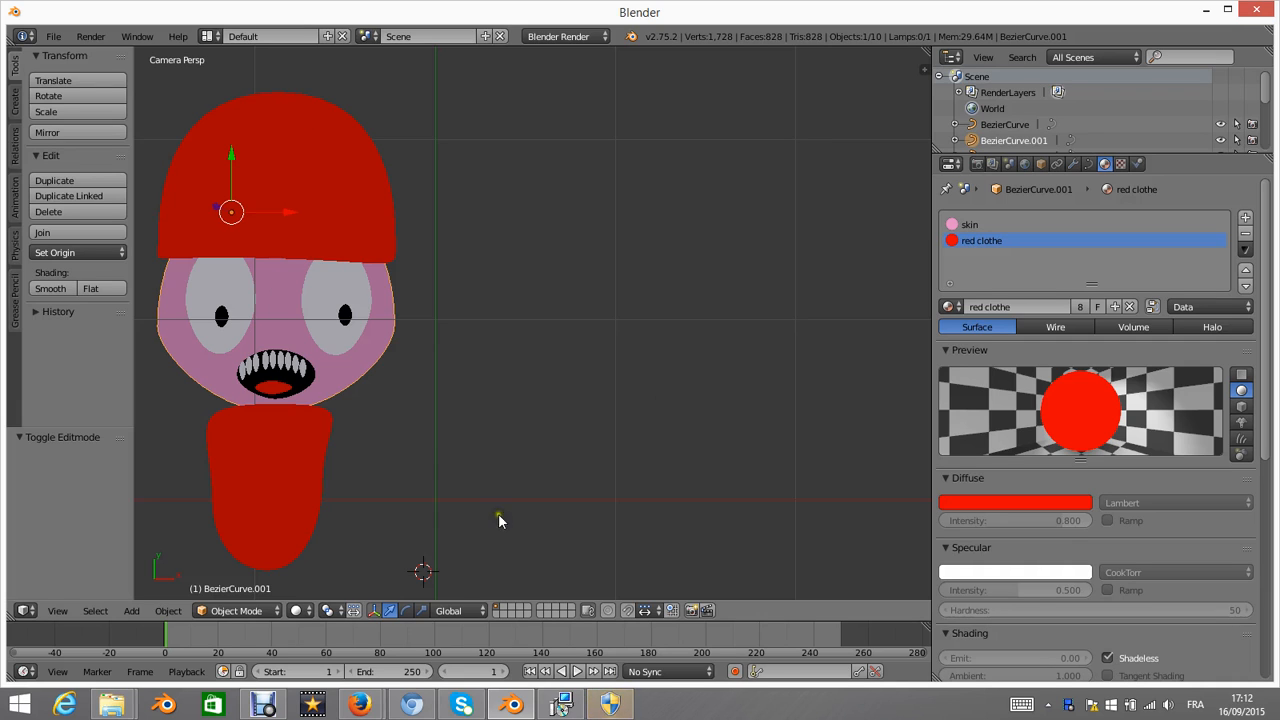
- Add a plane mesh at the 3D cursor beside the cartoon character
key(shift+a)
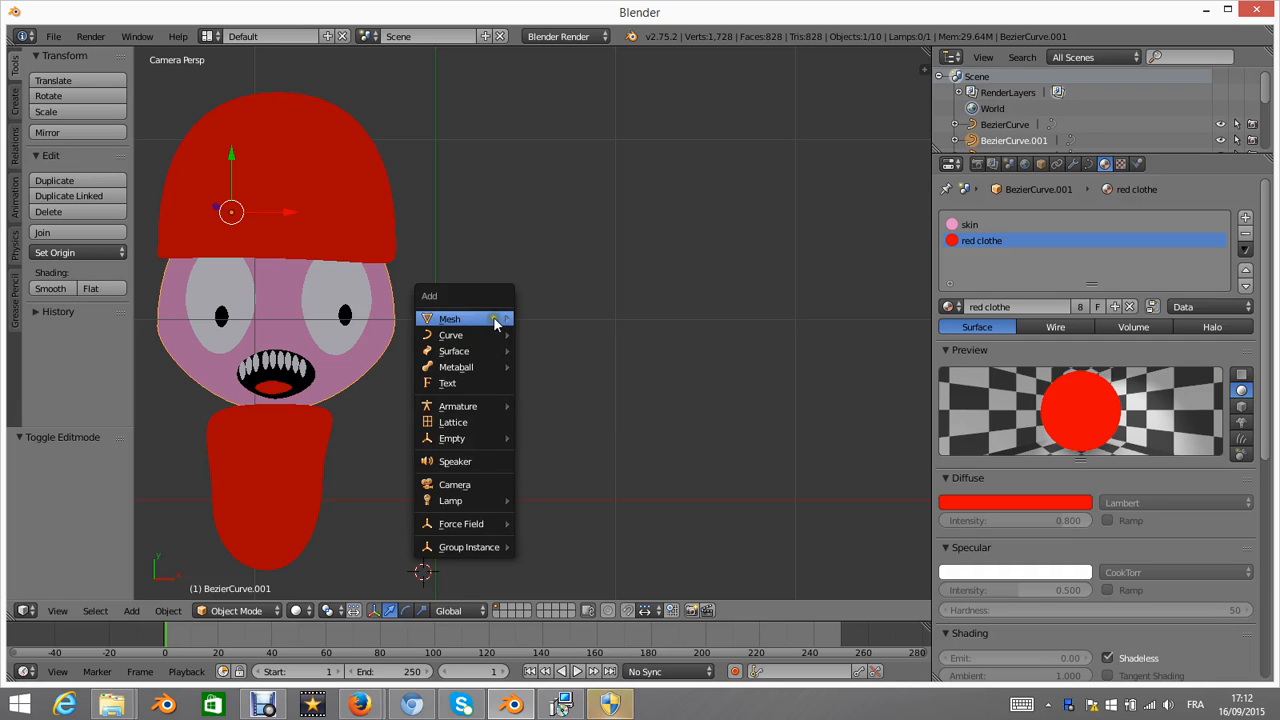
mouse_move(480, 320)
click(540, 318)
scroll(528, 386, down, 4)
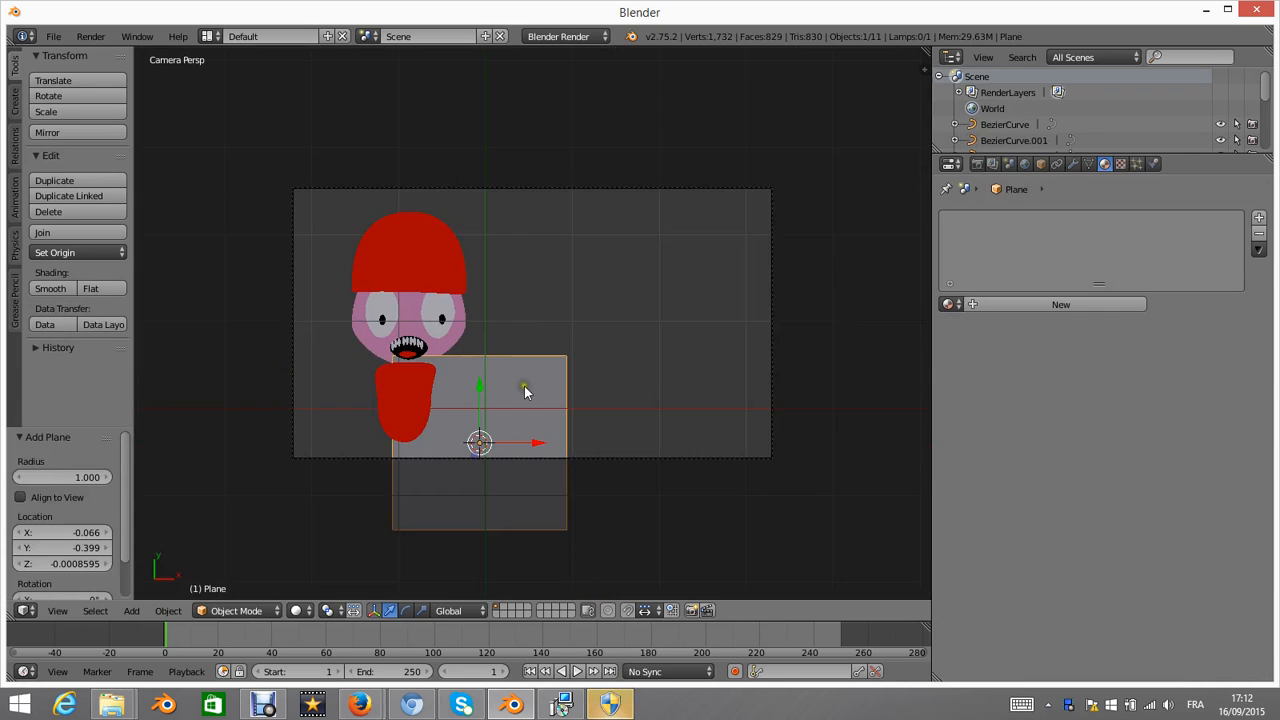
scroll(524, 386, up, 4)
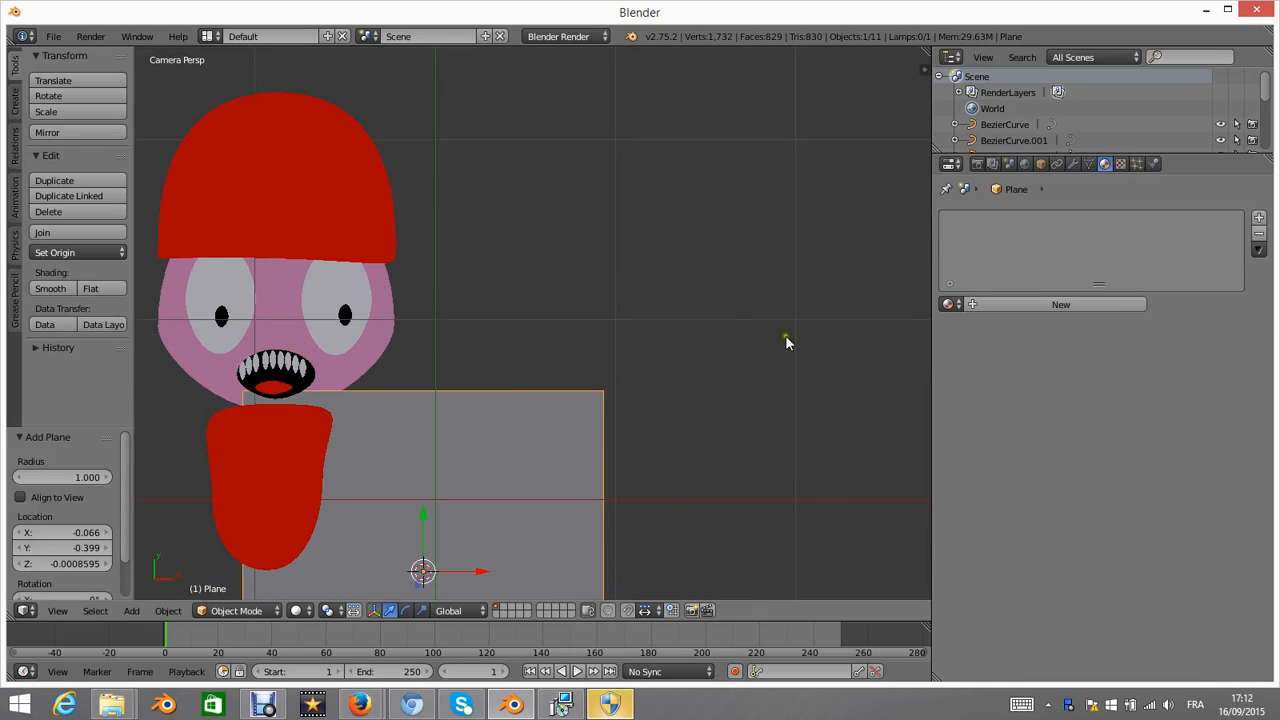
- Move the plane into the empty area to the right of the character and scale it down
key(g)
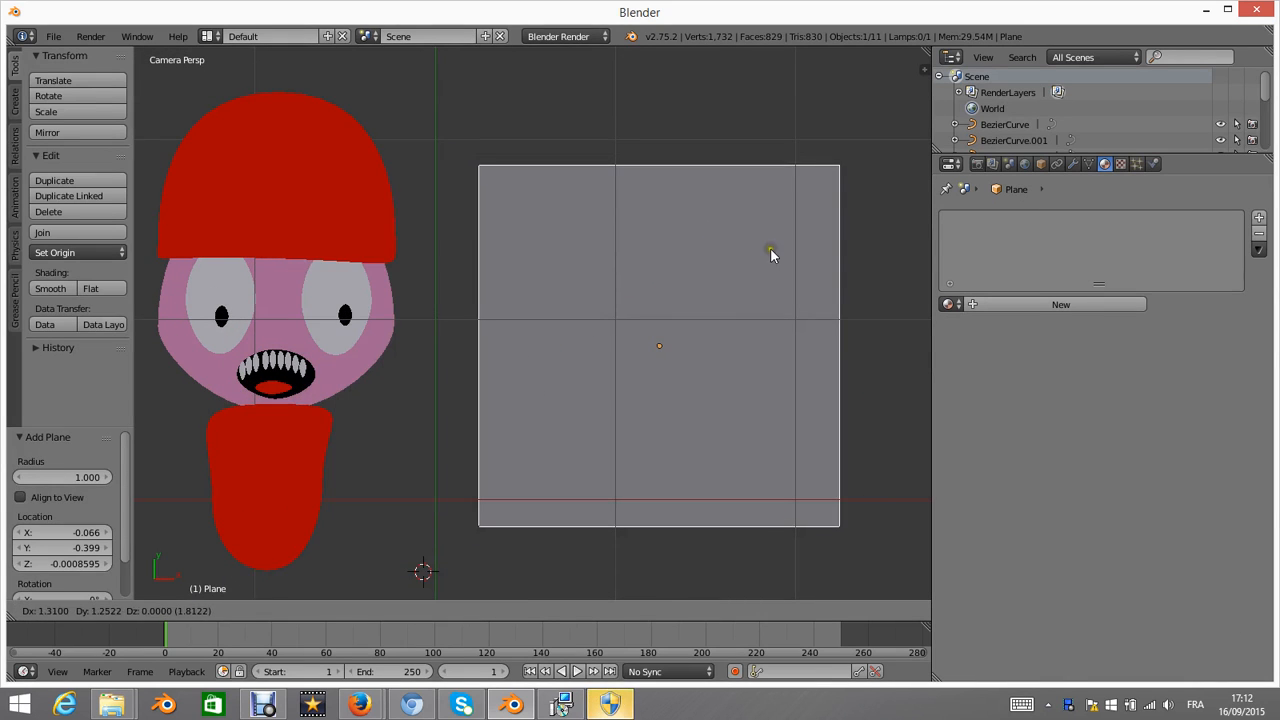
click(769, 254)
key(s)
click(714, 430)
- Subdivide the edges joining the plane's upper-left, upper-right and lower-right corner vertices three times
key(Tab)
scroll(686, 289, up, 3)
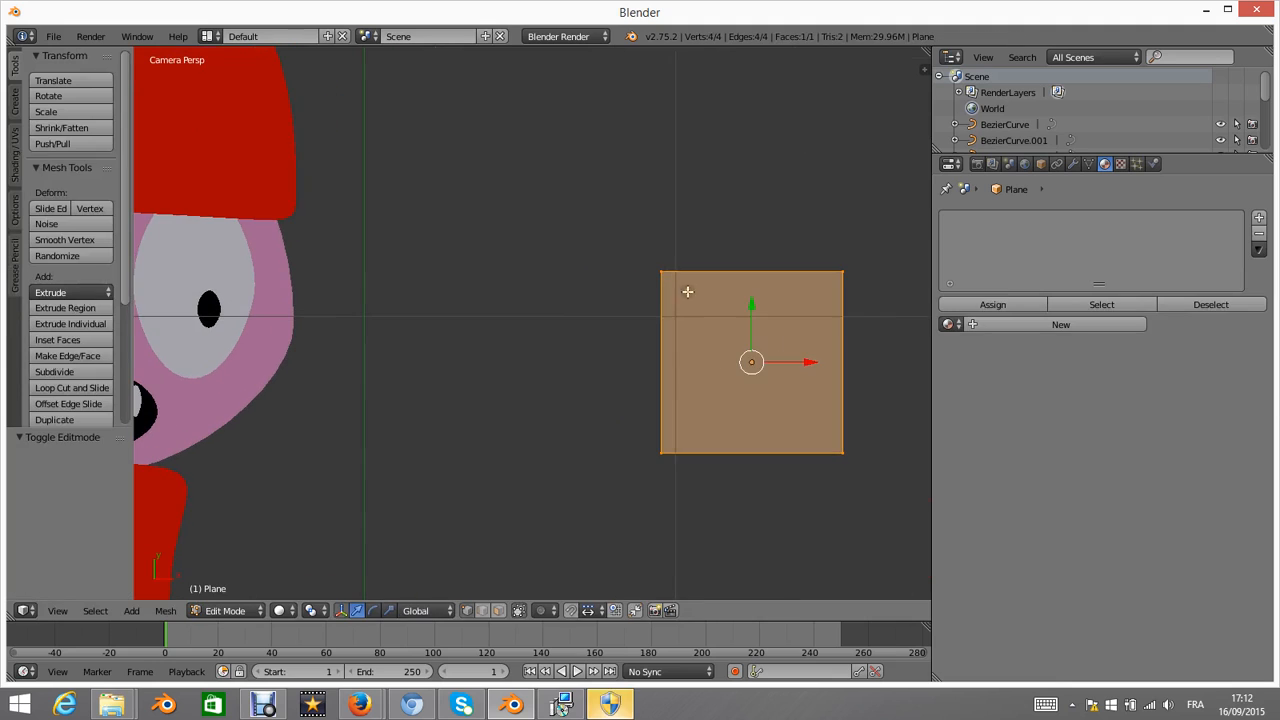
right_click(662, 273)
shift+right_click(842, 272)
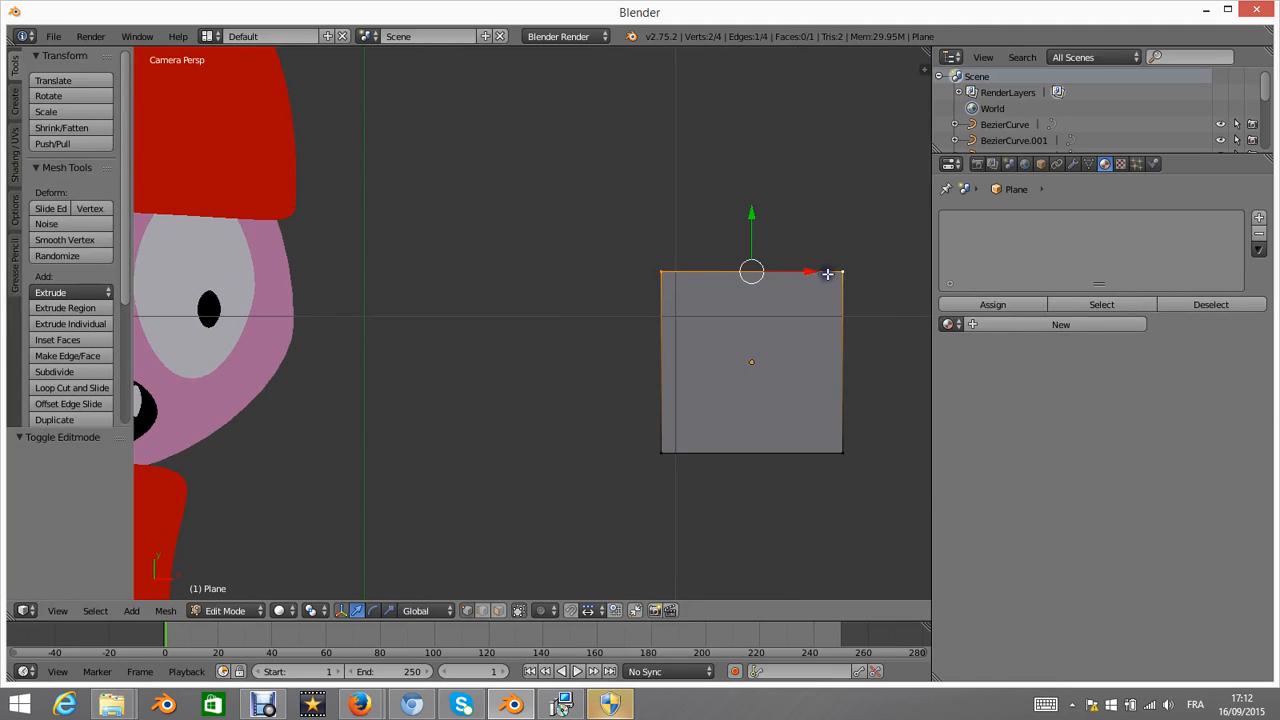
shift+right_click(843, 451)
key(w)
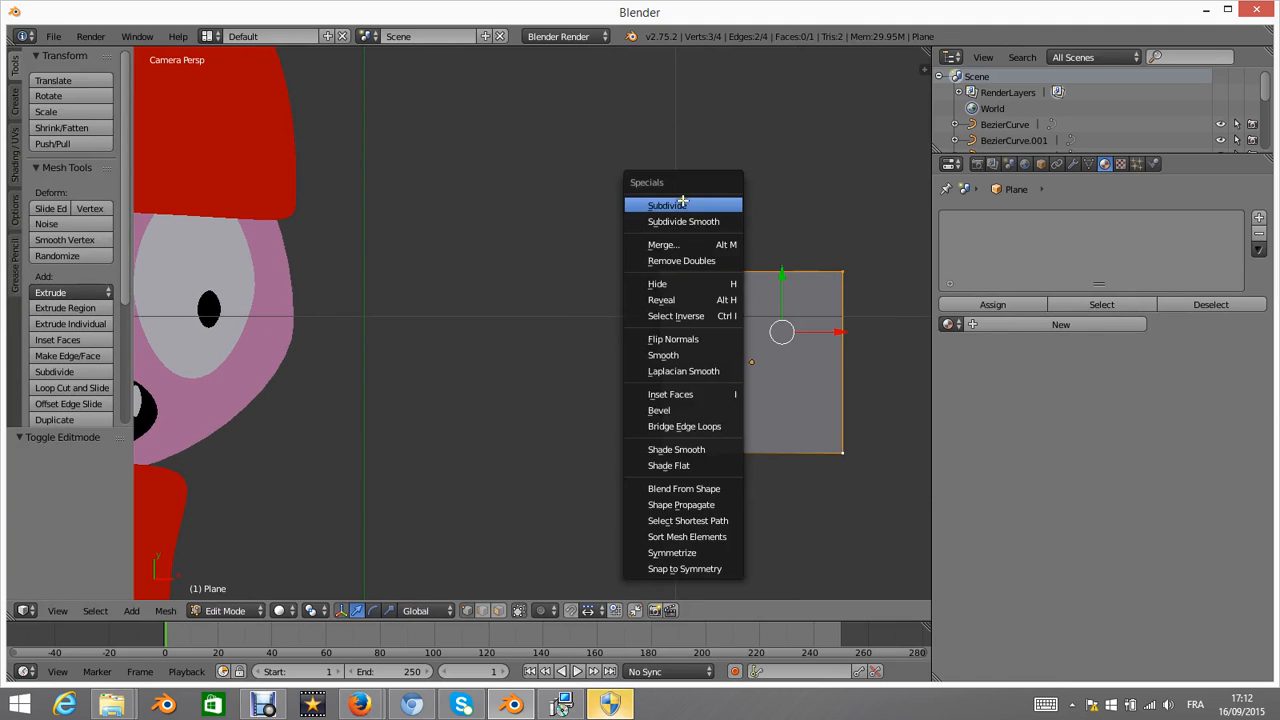
click(685, 201)
key(w)
click(690, 203)
key(w)
click(690, 203)
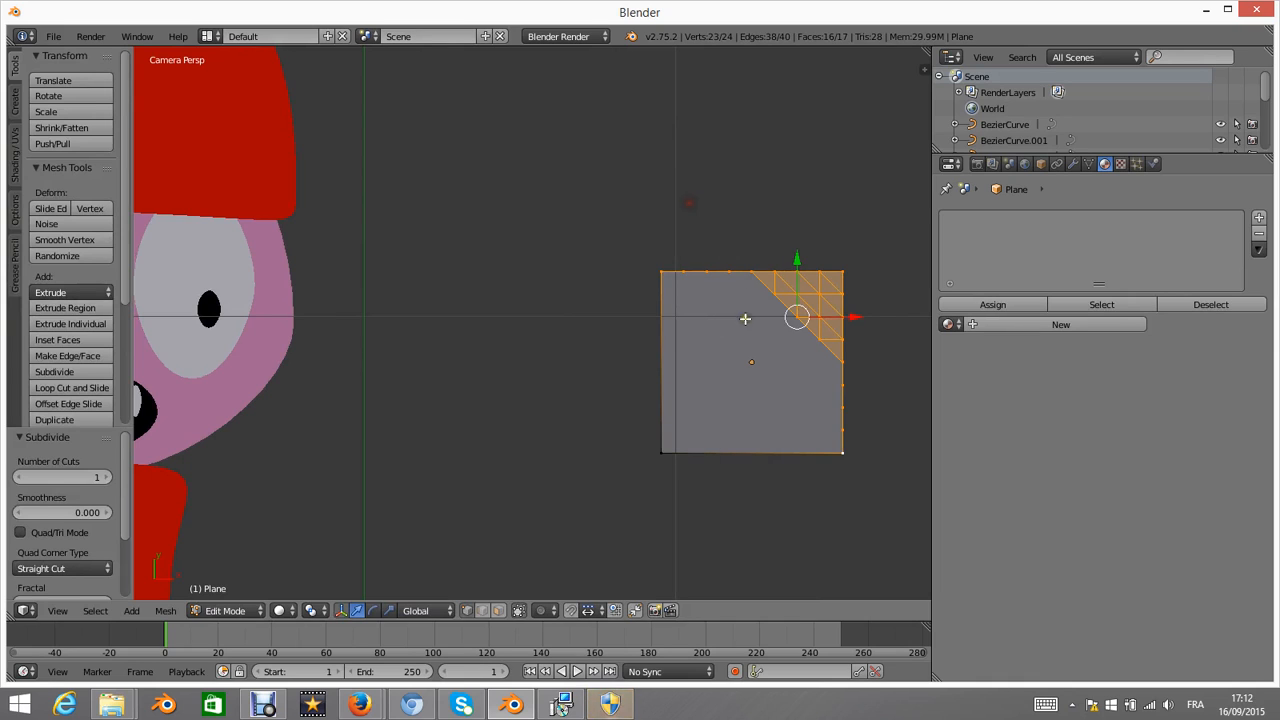
- Turn on proportional editing and pull a vertex on the plane's top edge down about 0.24 units
right_click(661, 272)
right_click(774, 272)
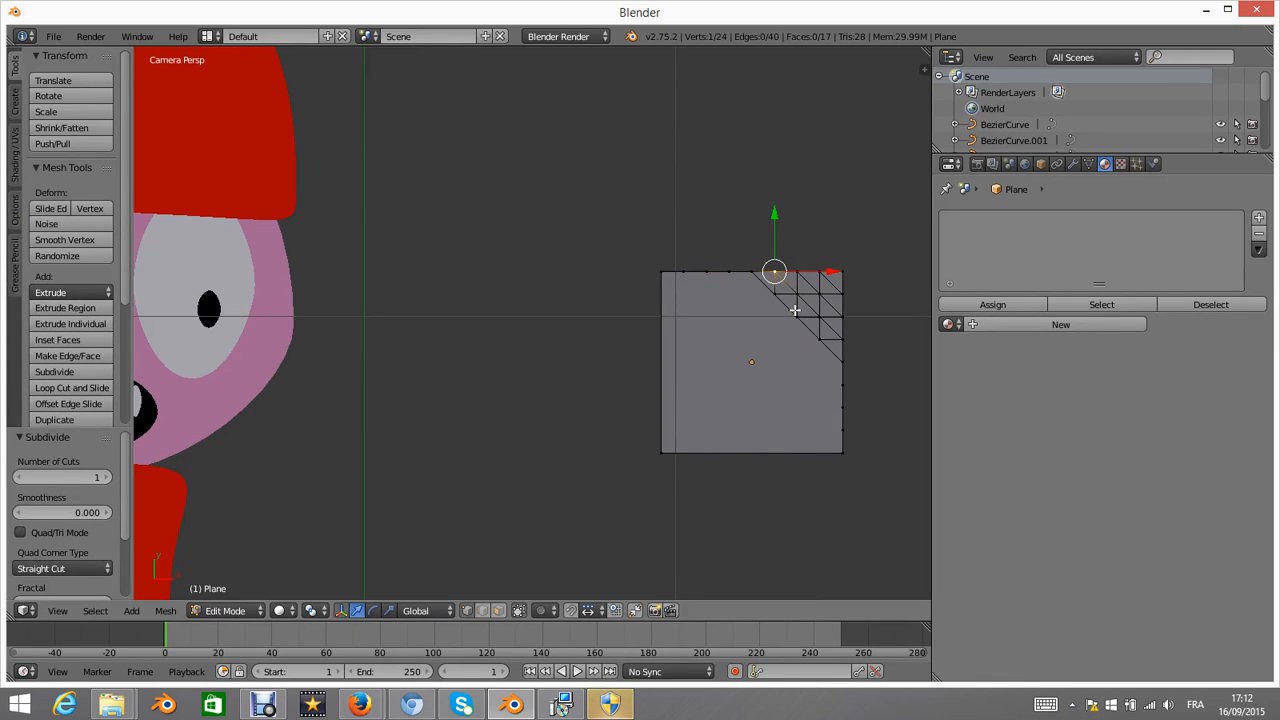
key(o)
key(g)
scroll(794, 310, up, 8)
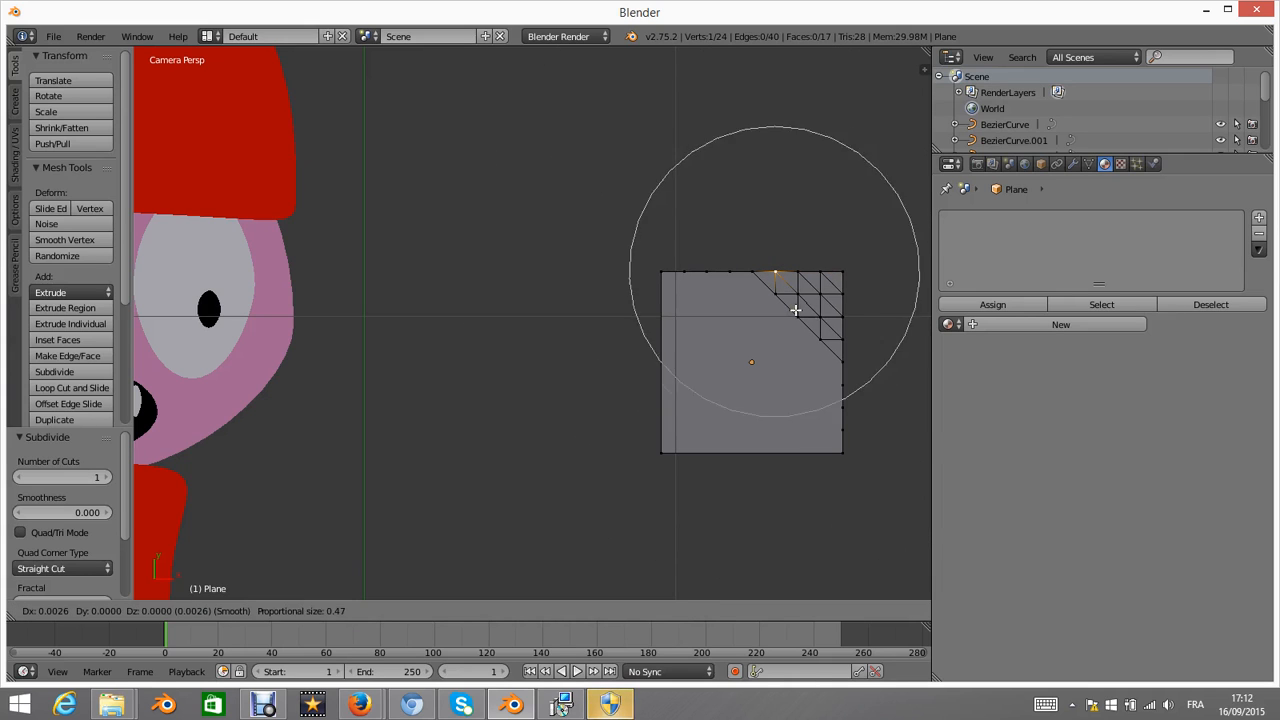
scroll(799, 320, up, 4)
scroll(732, 309, down, 3)
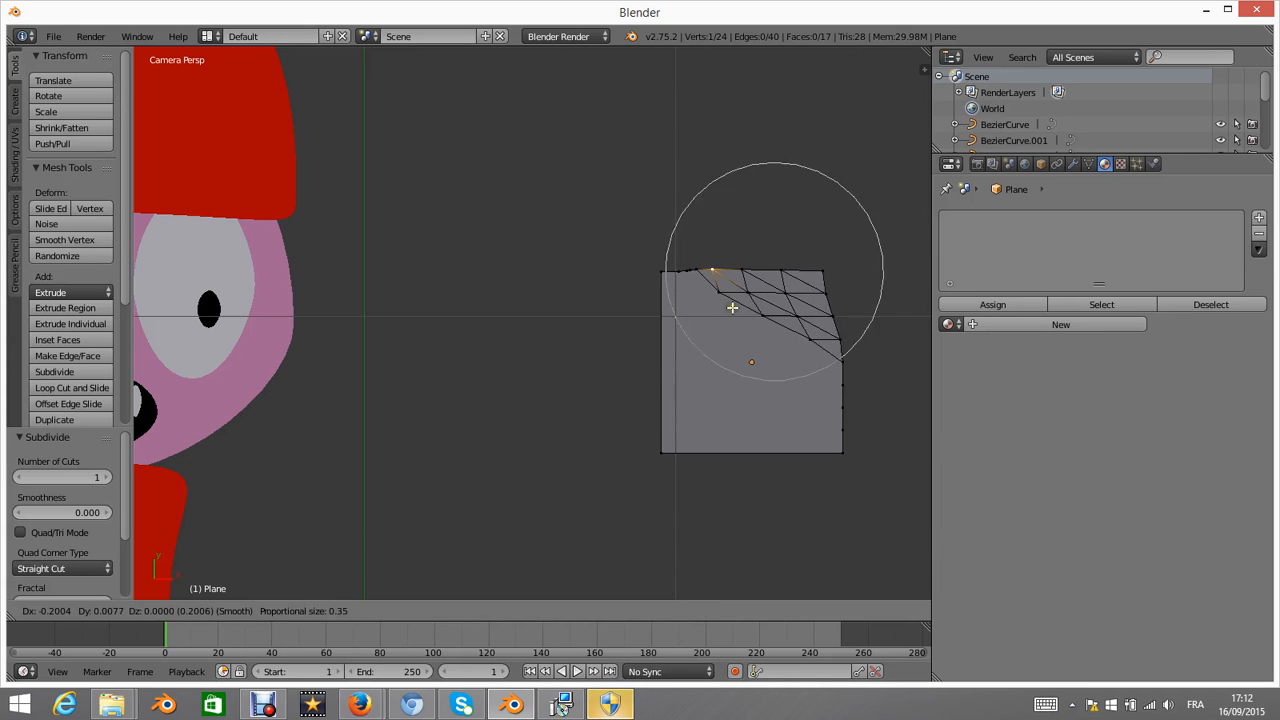
click(799, 383)
- Move the plane's upper-right corner vertex about 0.013 in X and 0.005 in Y with proportional editing
right_click(845, 305)
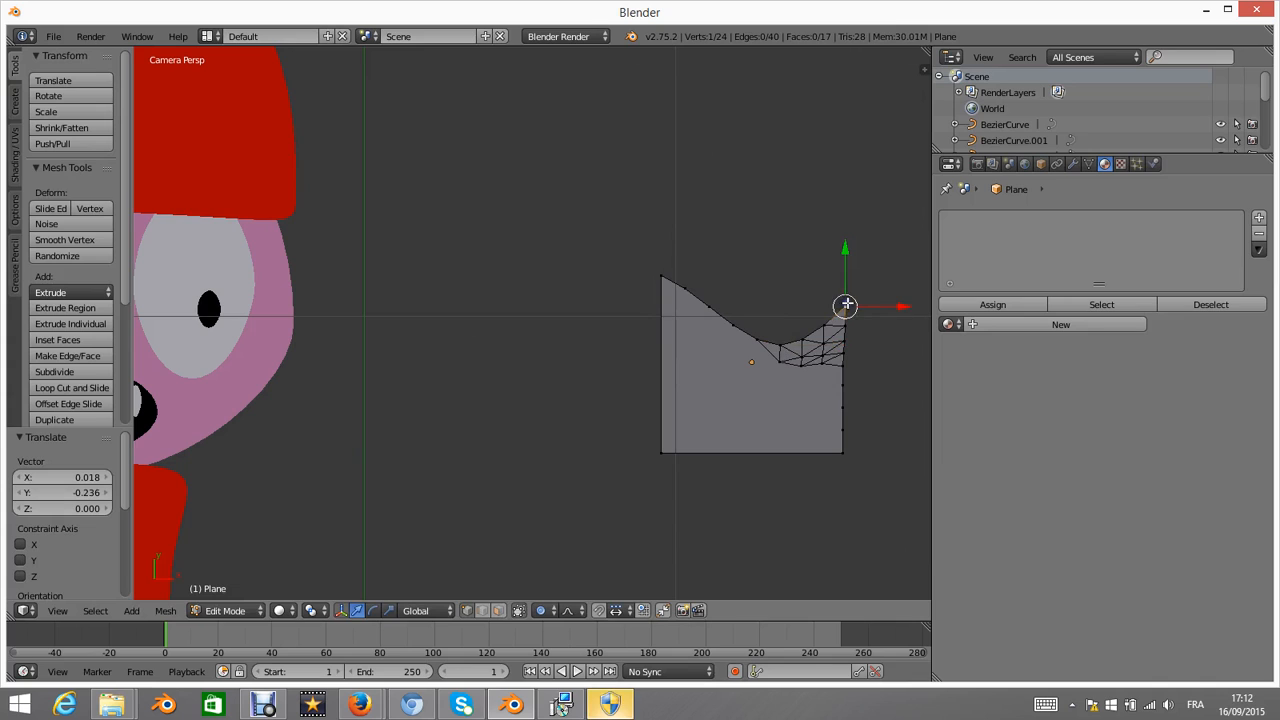
key(g)
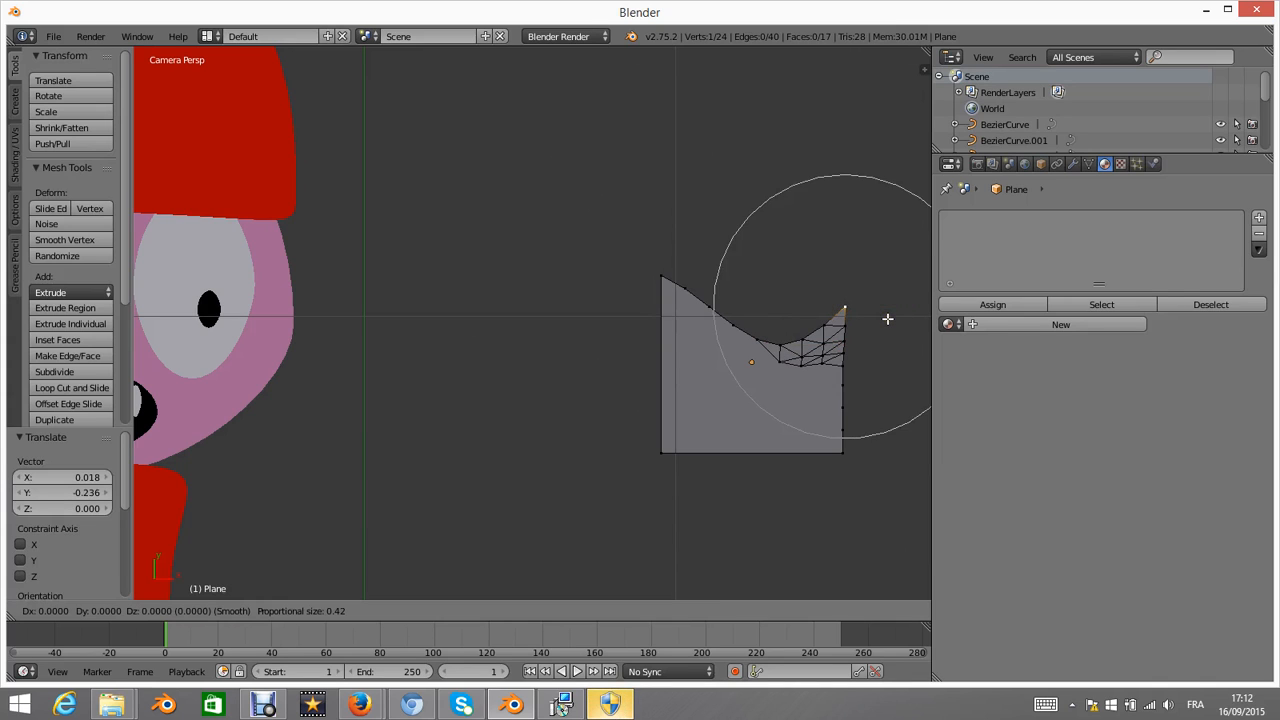
scroll(883, 325, down, 5)
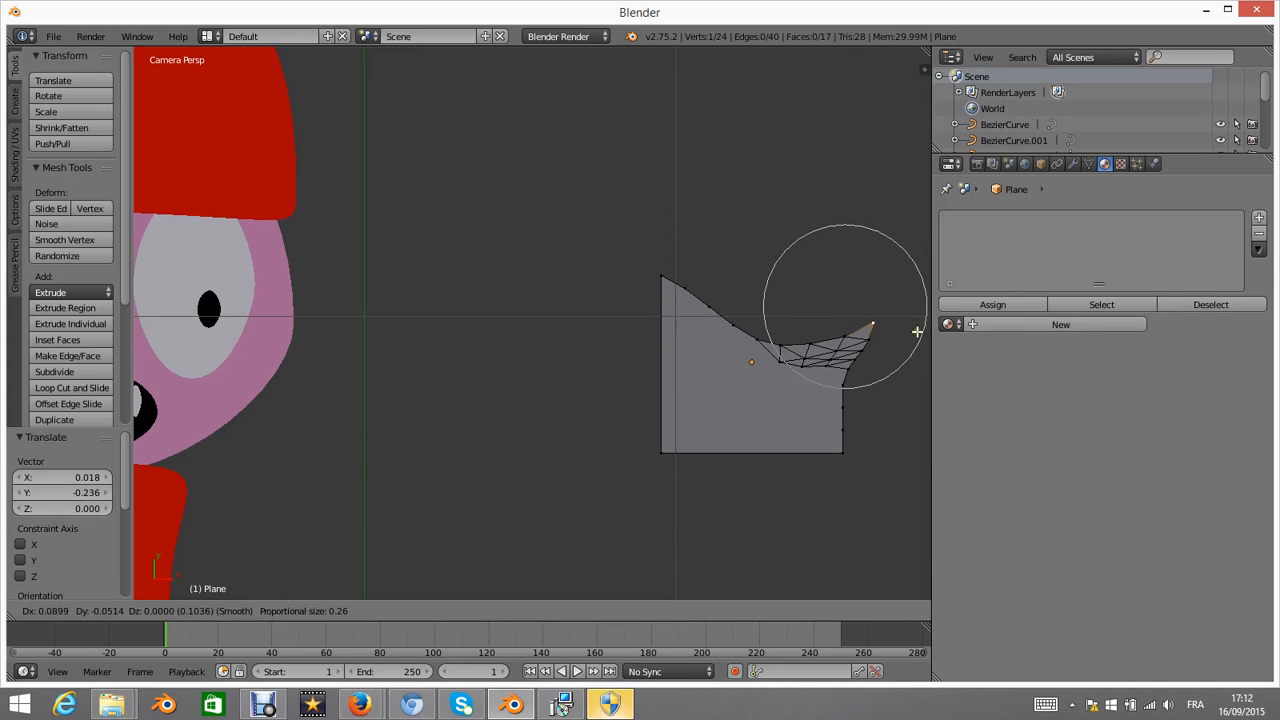
click(893, 316)
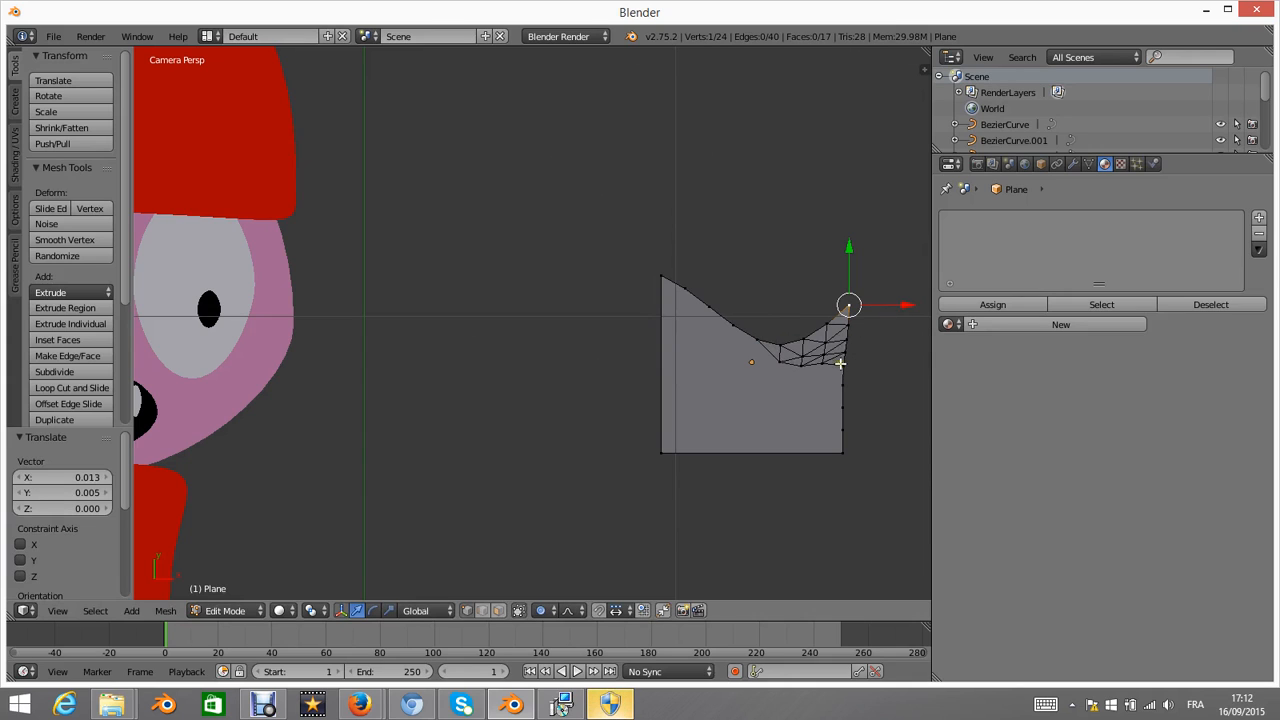
- Apply To Sphere to the corner vertex with a factor of 0.990 and a proportional size of about 0.039
key(space)
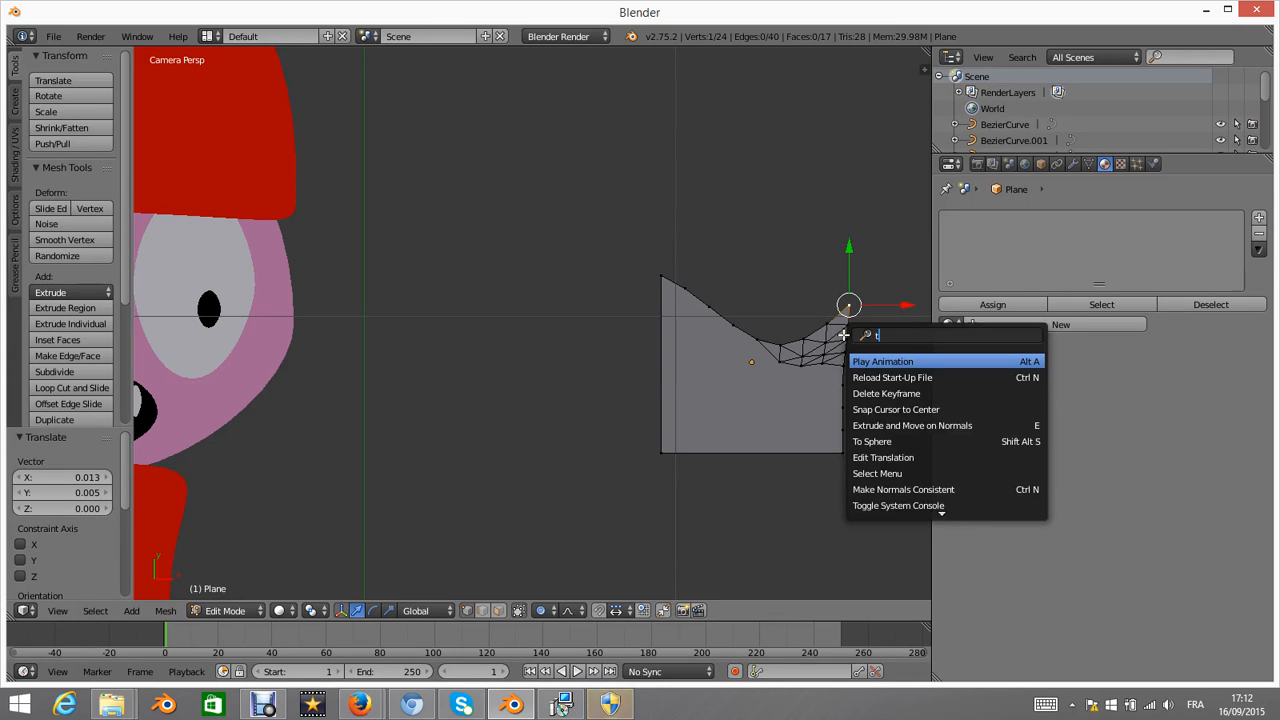
text(to)
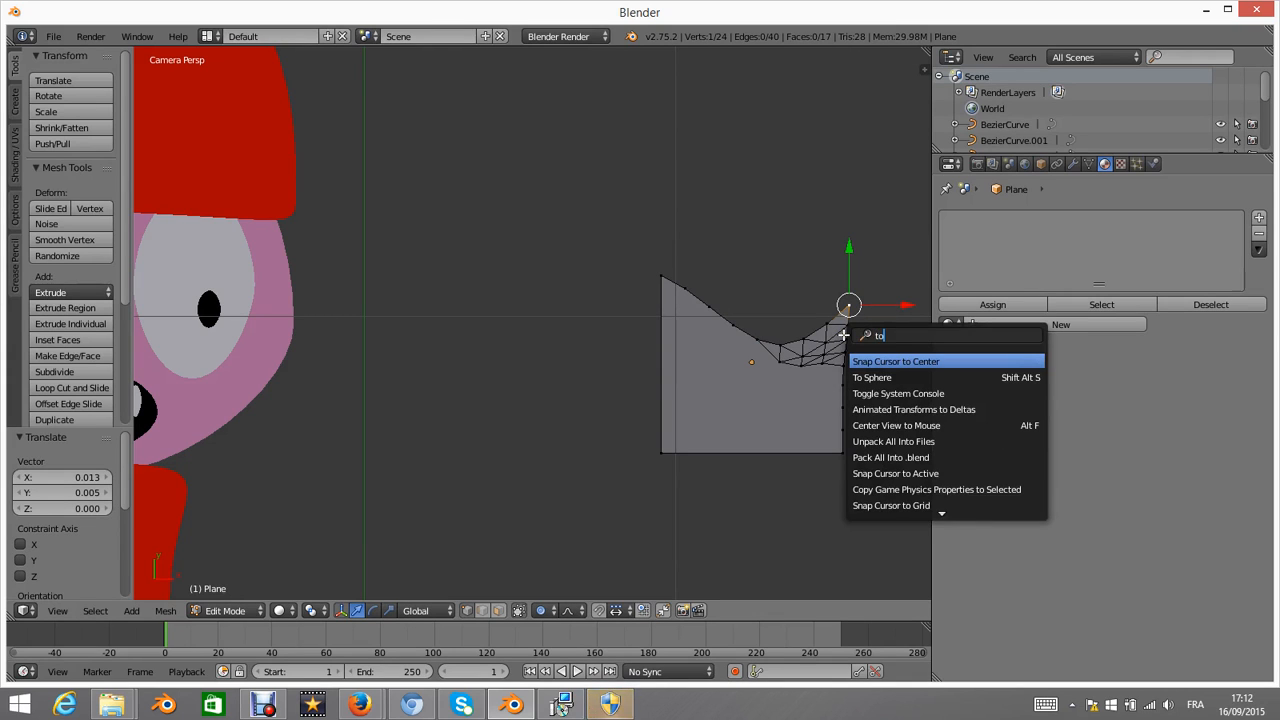
click(886, 377)
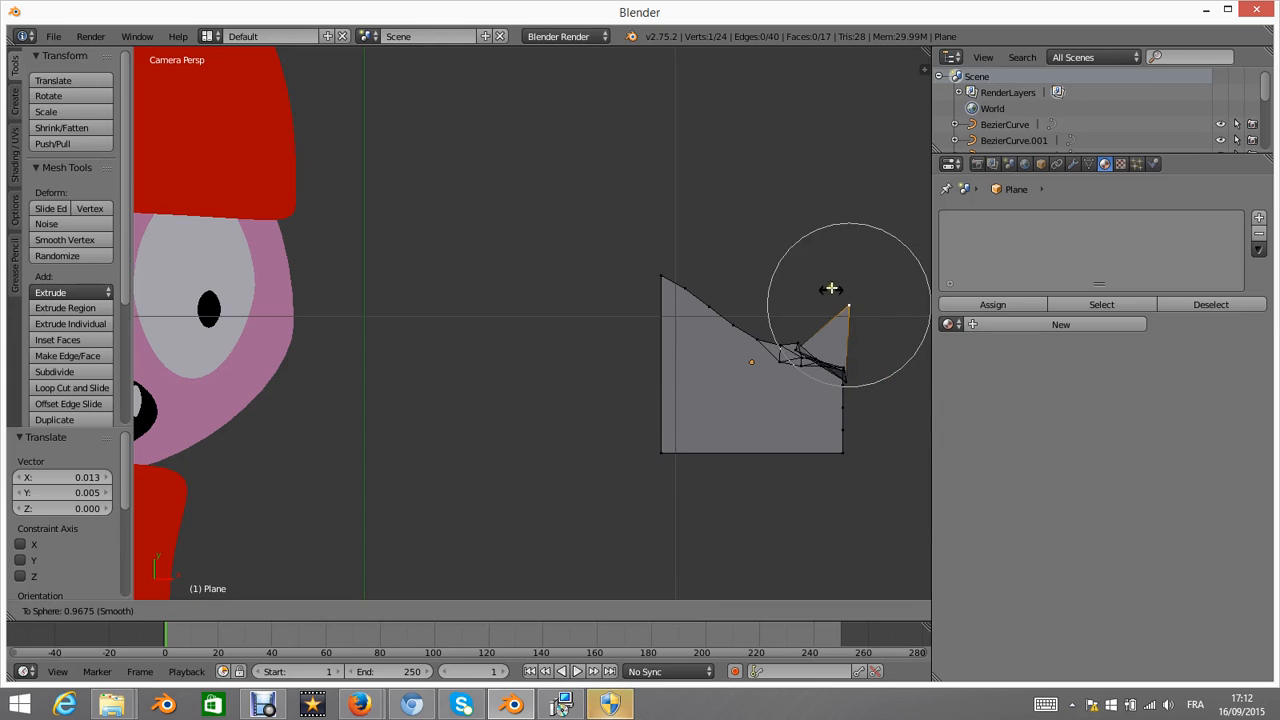
scroll(834, 280, down, 7)
scroll(838, 291, up, 18)
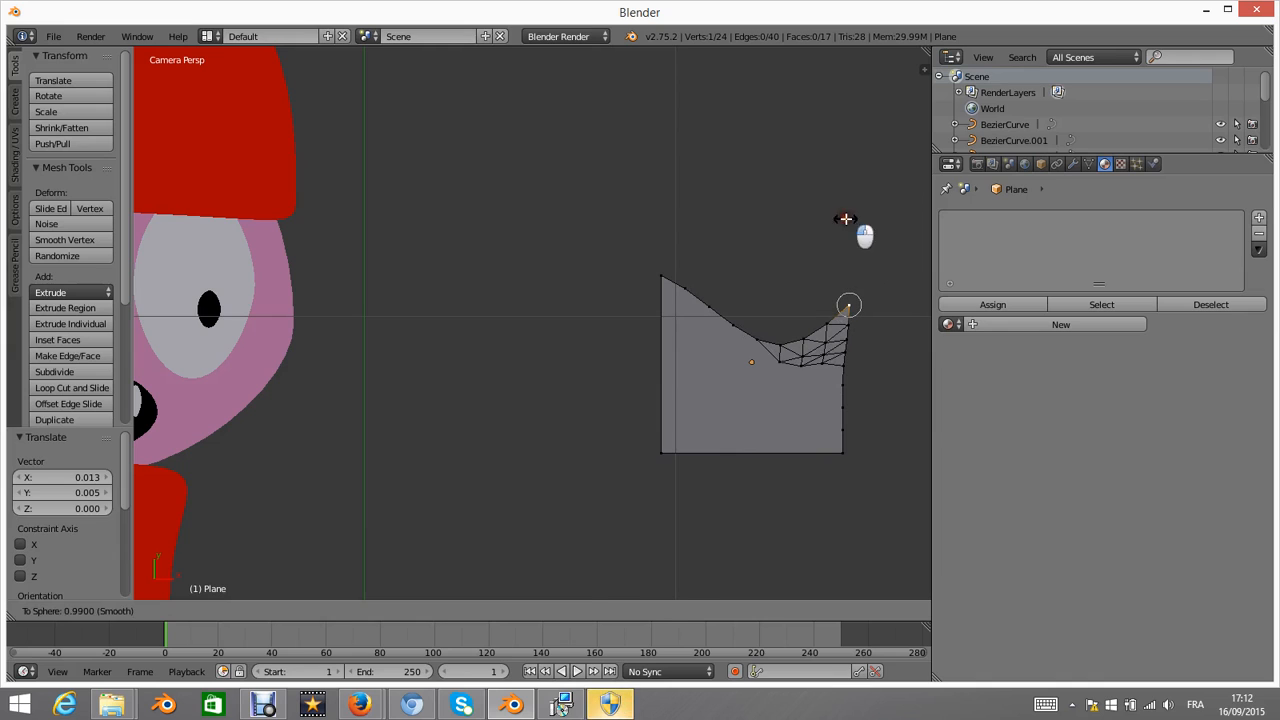
click(866, 234)
right_click(659, 279)
scroll(737, 309, down, 4)
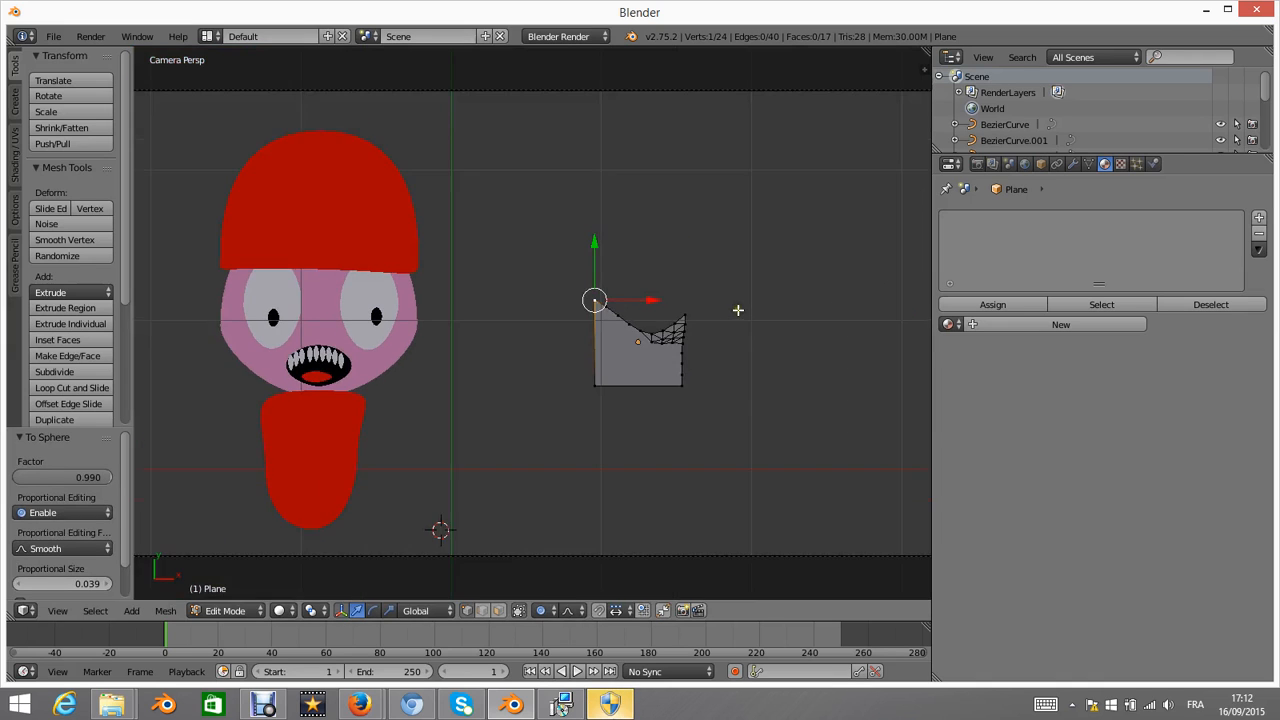
scroll(738, 310, up, 5)
scroll(754, 300, up, 4)
scroll(760, 251, down, 5)
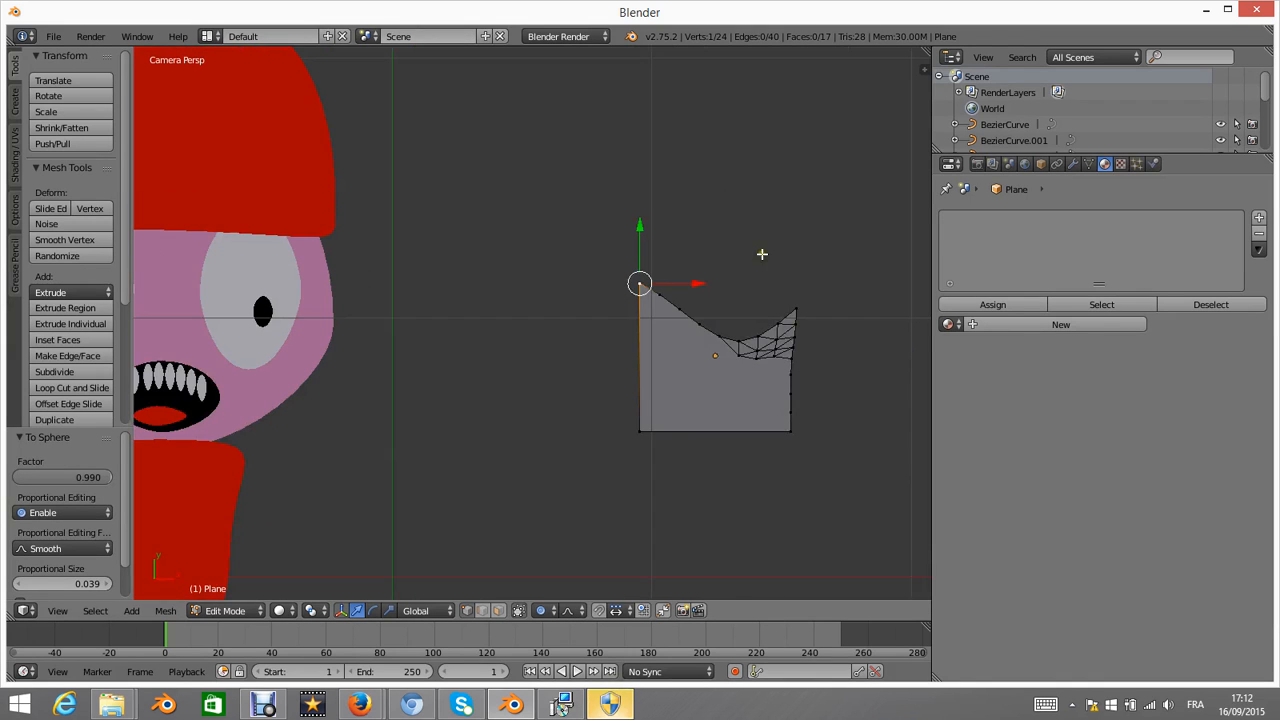
- Return to Object Mode and scale the plane by about -0.440, flipping it upside down
key(Tab)
scroll(800, 310, down, 2)
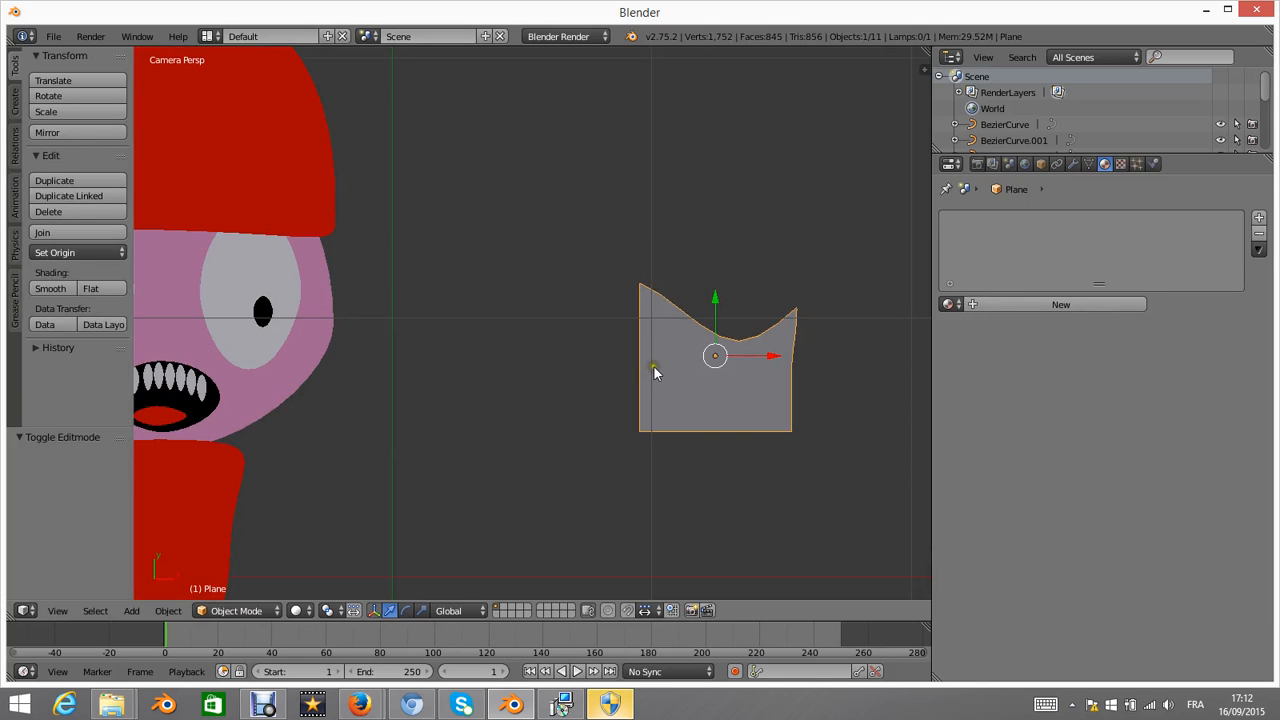
key(s)
click(754, 328)
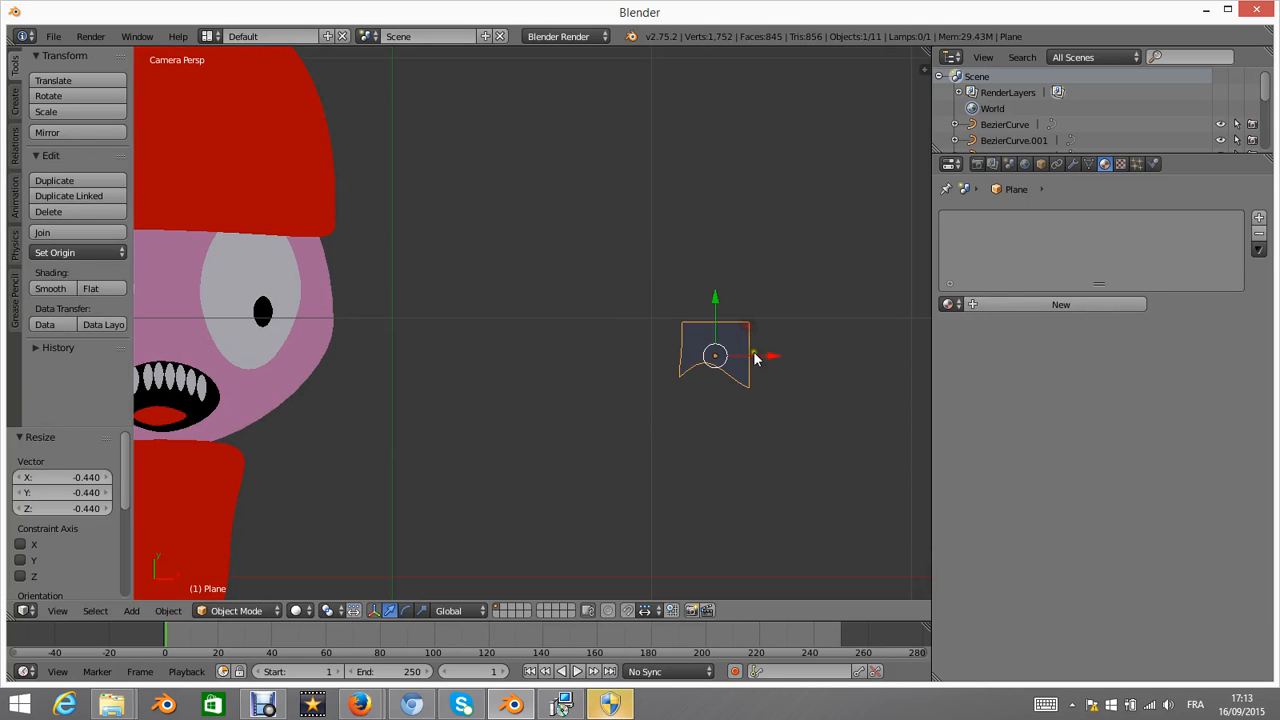
- Delete the deformed plane from the scene
scroll(716, 325, up, 2)
key(x)
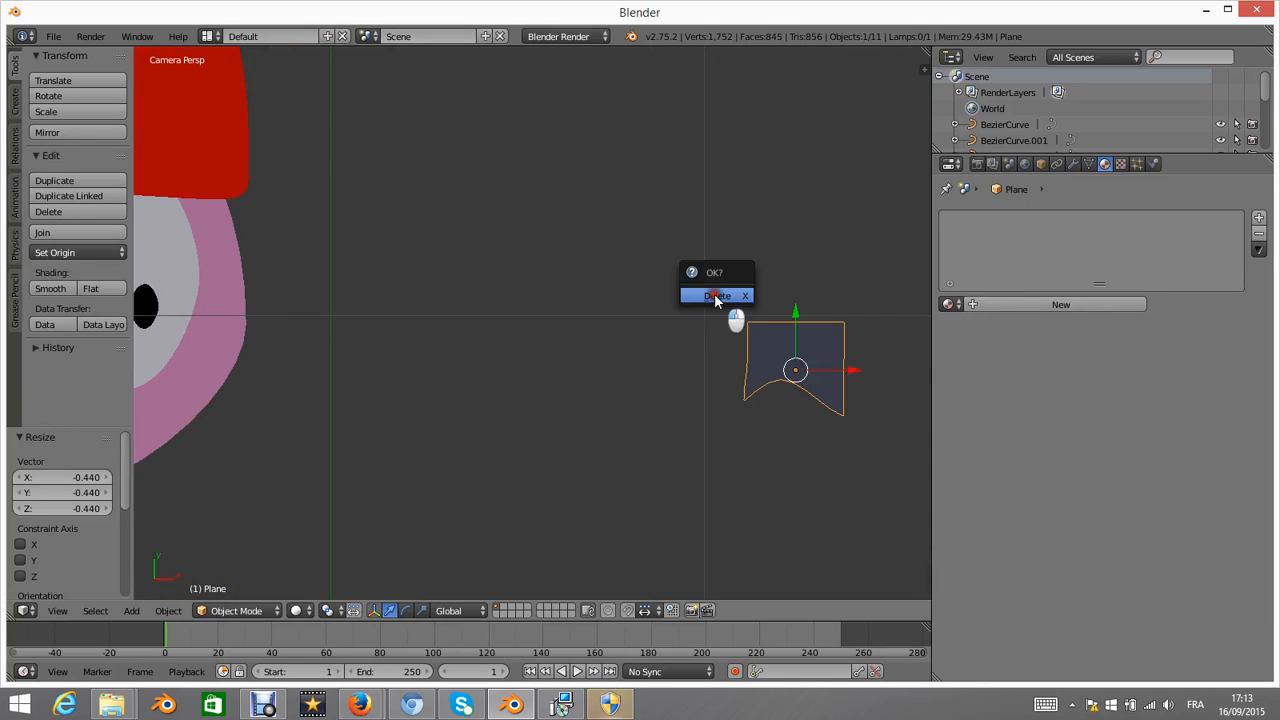
click(722, 298)
- Add a circle mesh at the 3D cursor
key(shift+a)
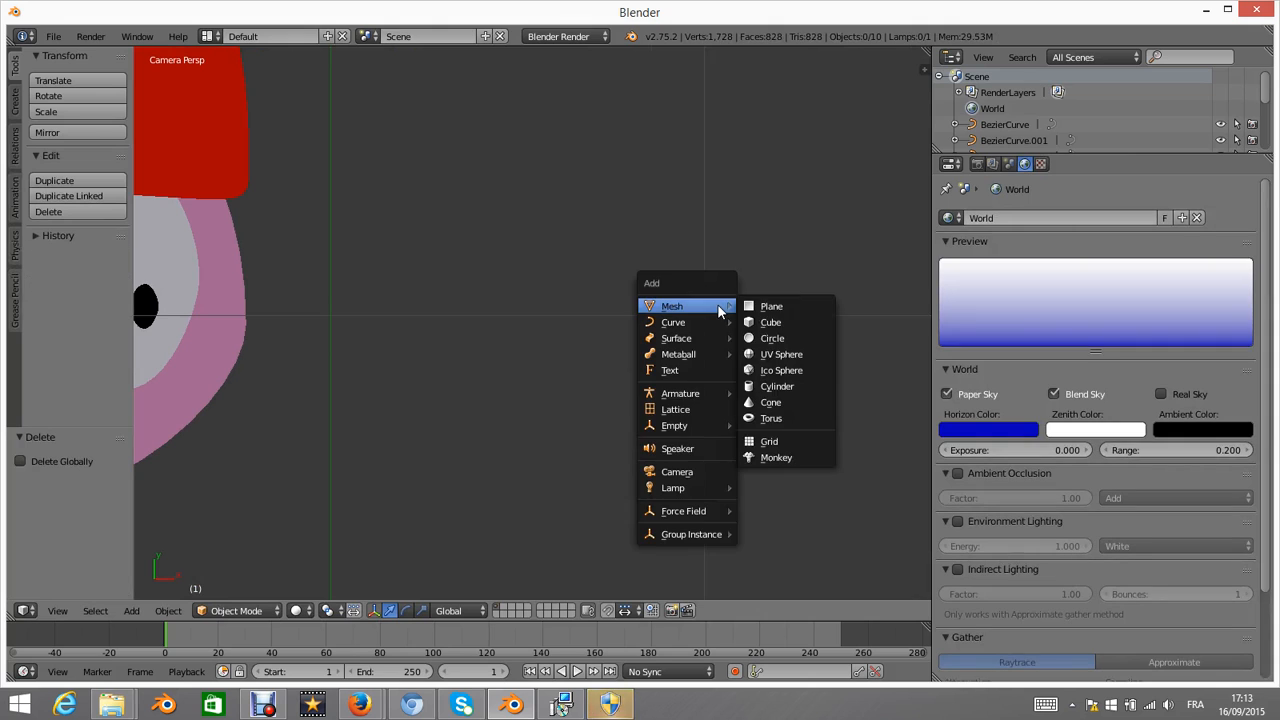
click(775, 340)
scroll(678, 310, down, 3)
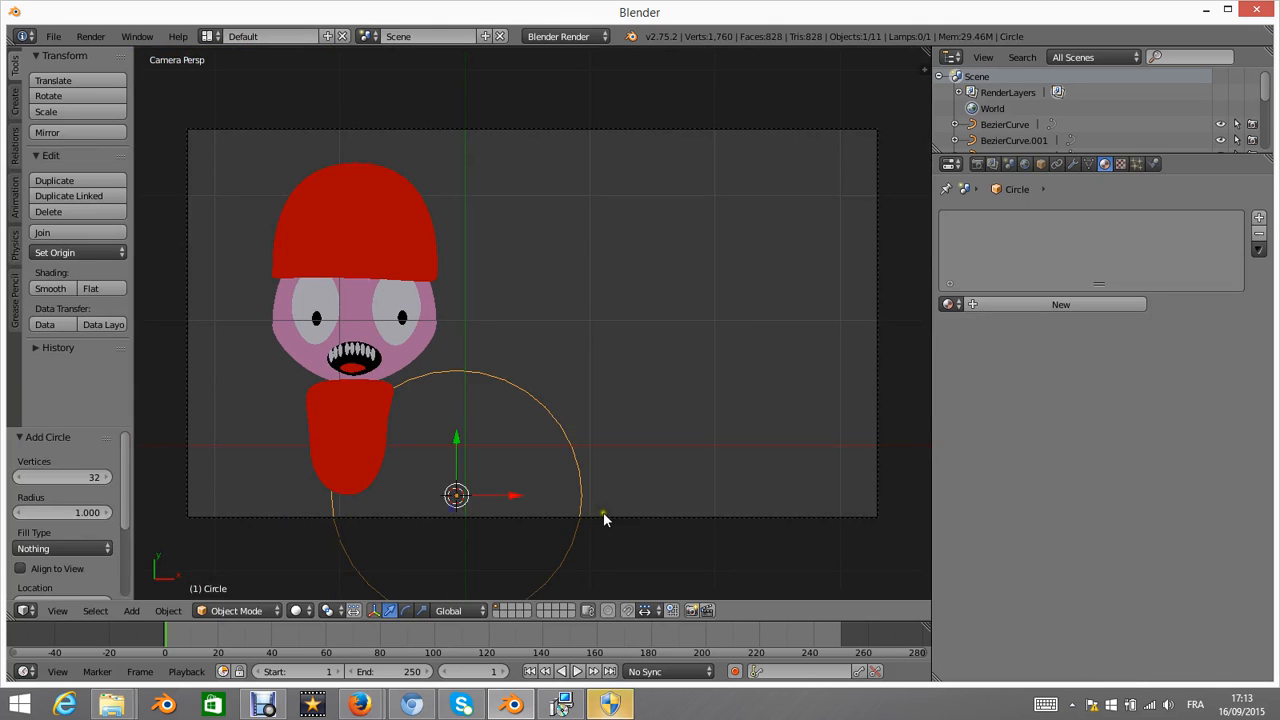
- Scale the circle by about 1.244 and move it into the empty area to the right of the character
key(s)
click(609, 451)
key(g)
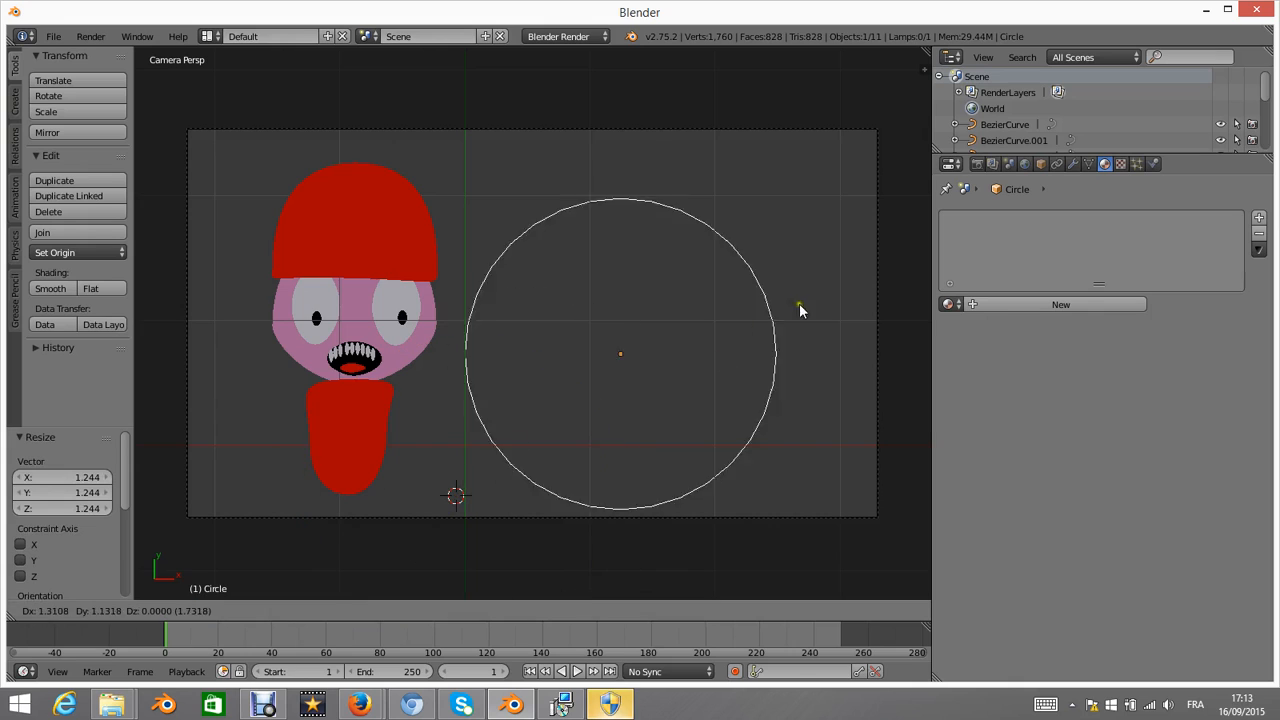
click(772, 343)
- Fill the circle with a face in Edit Mode and select its rightmost vertex
key(Tab)
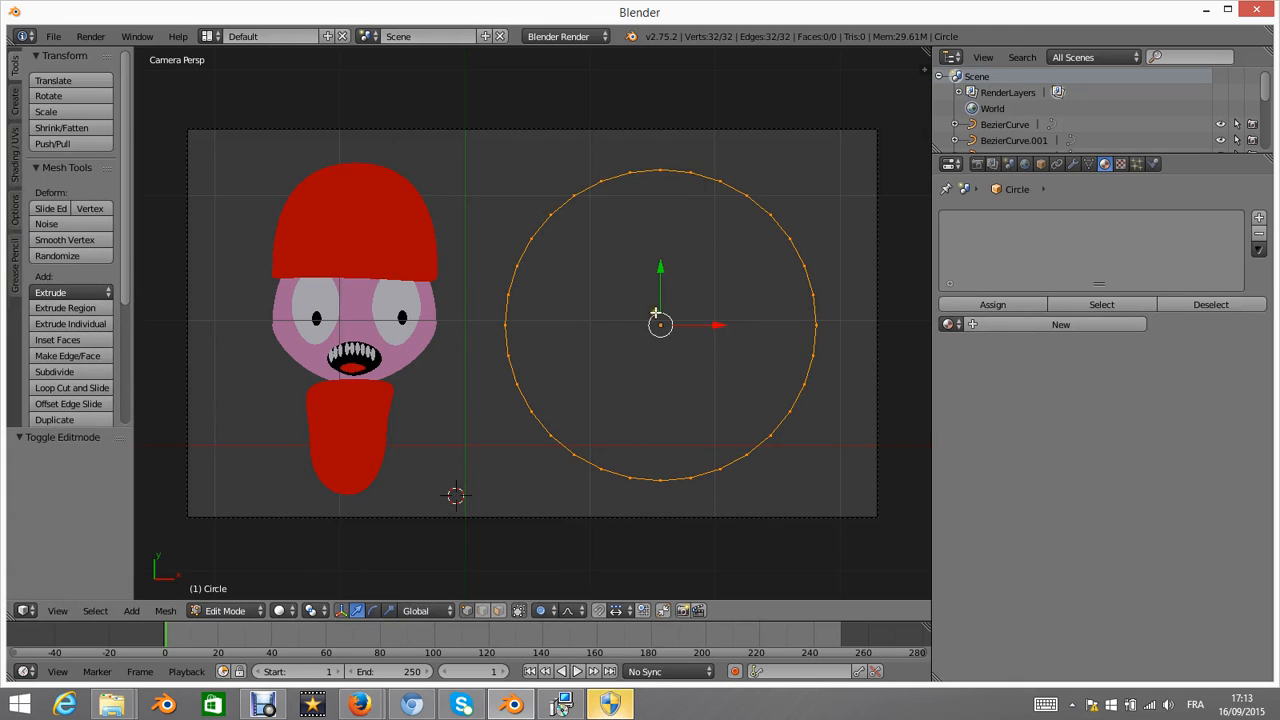
key(f)
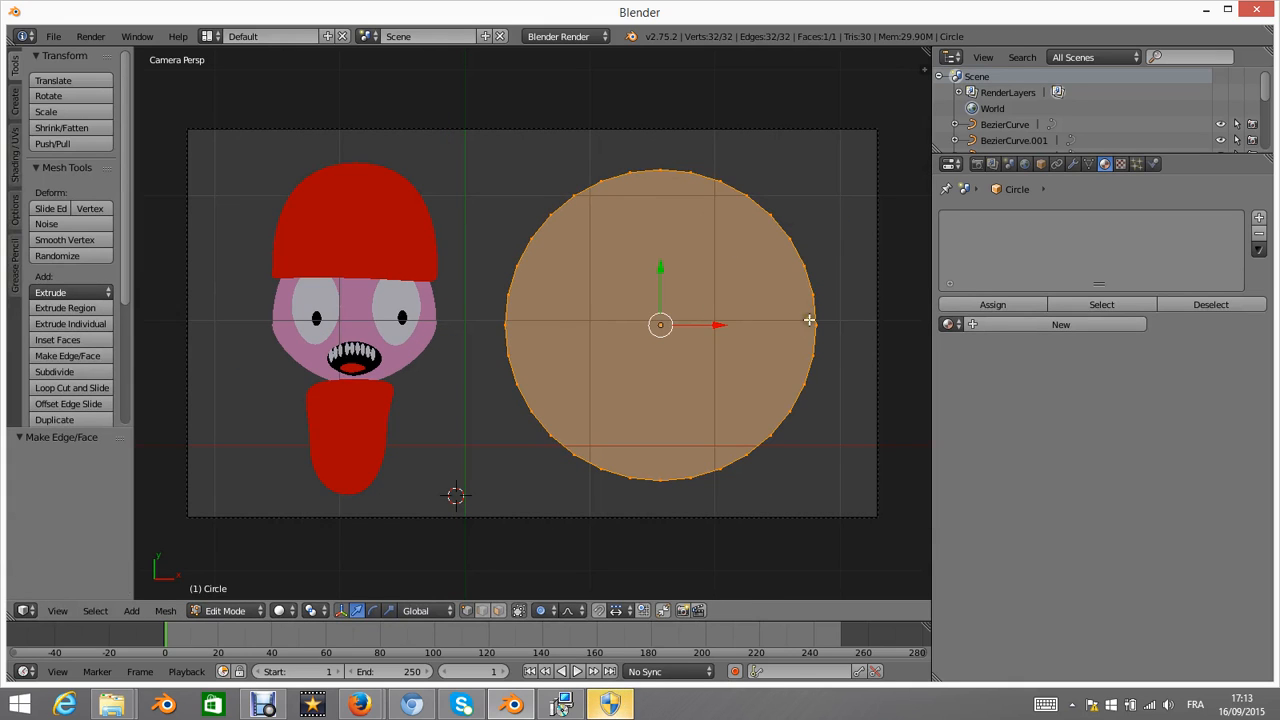
right_click(811, 322)
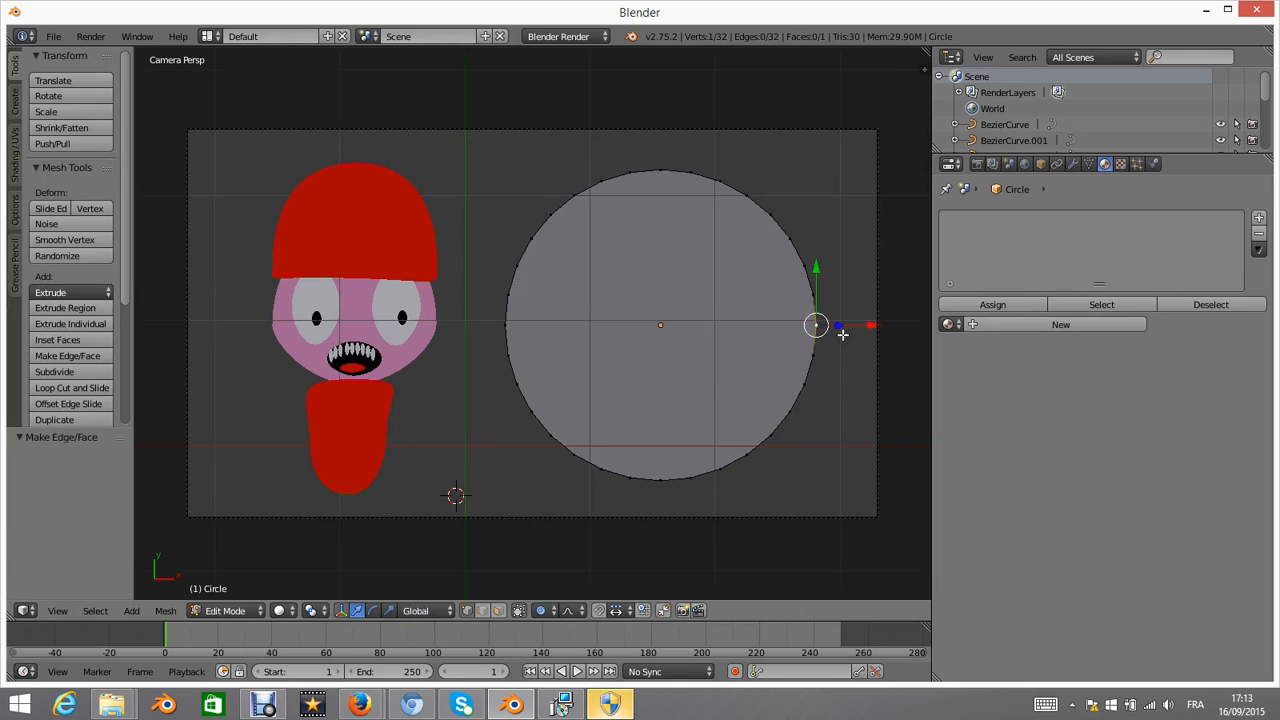
key(o)
key(g)
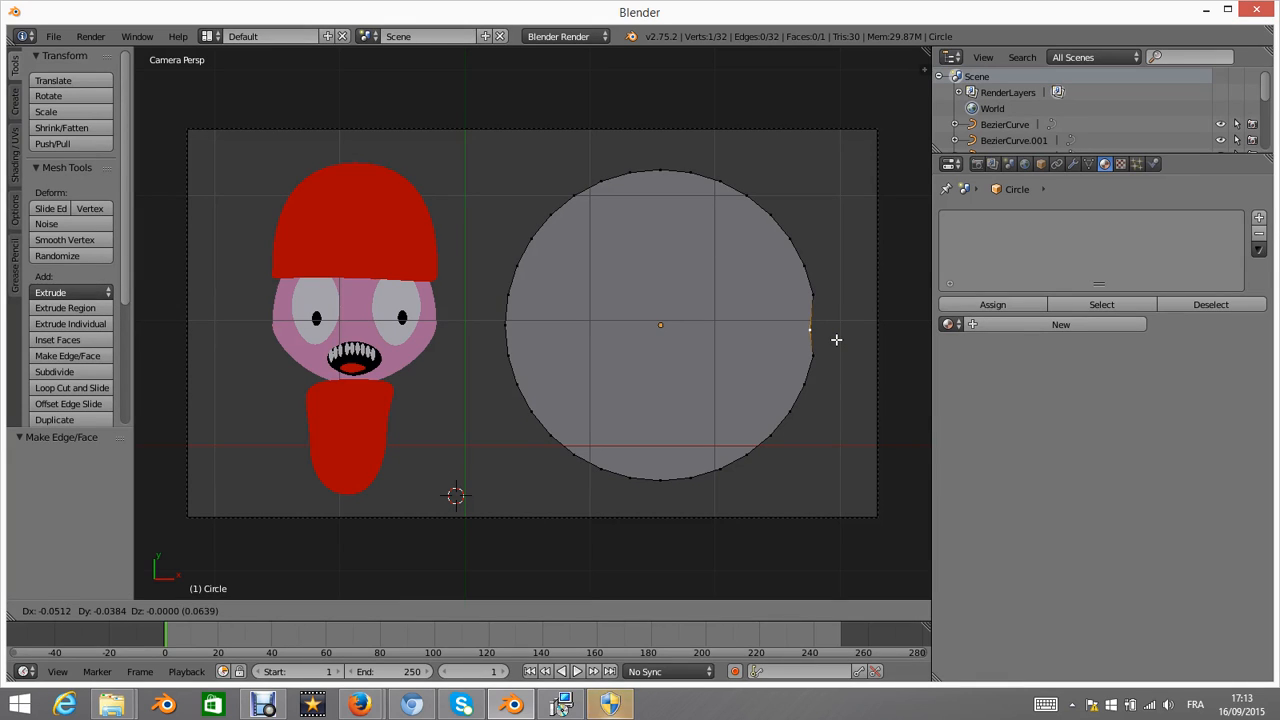
key(Escape)
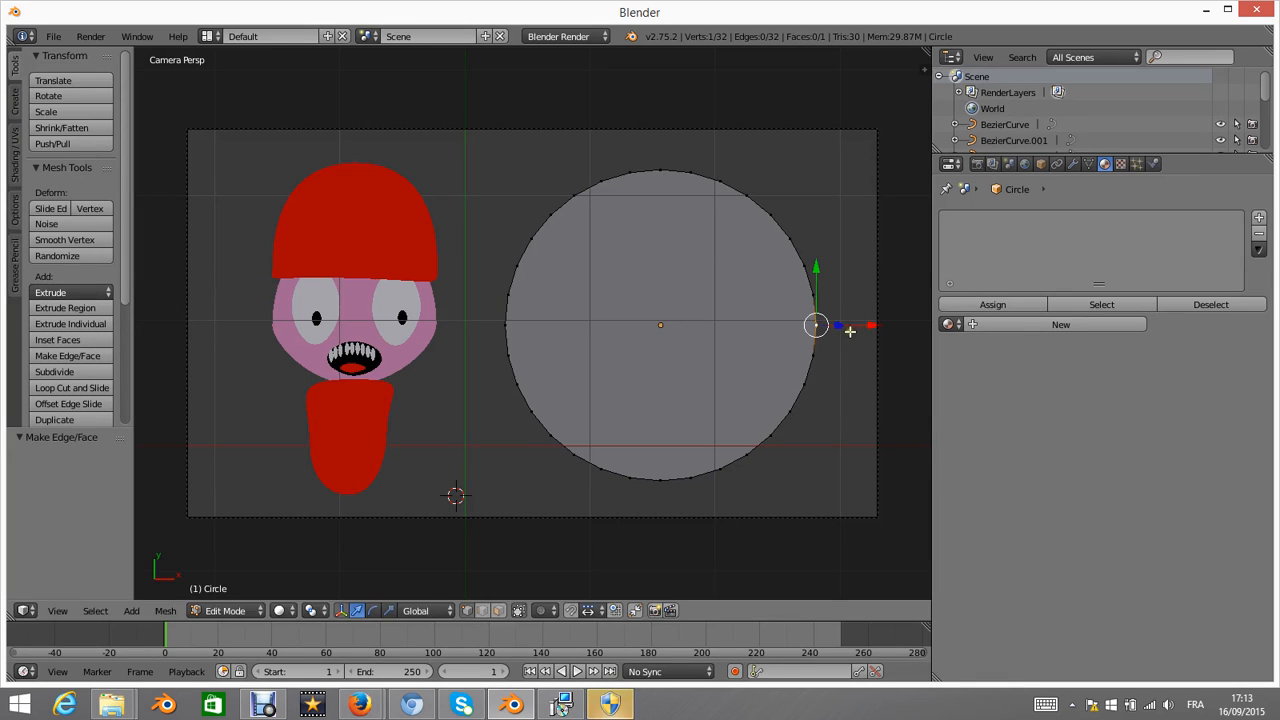
- Turn on proportional editing, enlarge its influence and pull the circle's rightmost vertex inward about 0.55 units
key(o)
key(g)
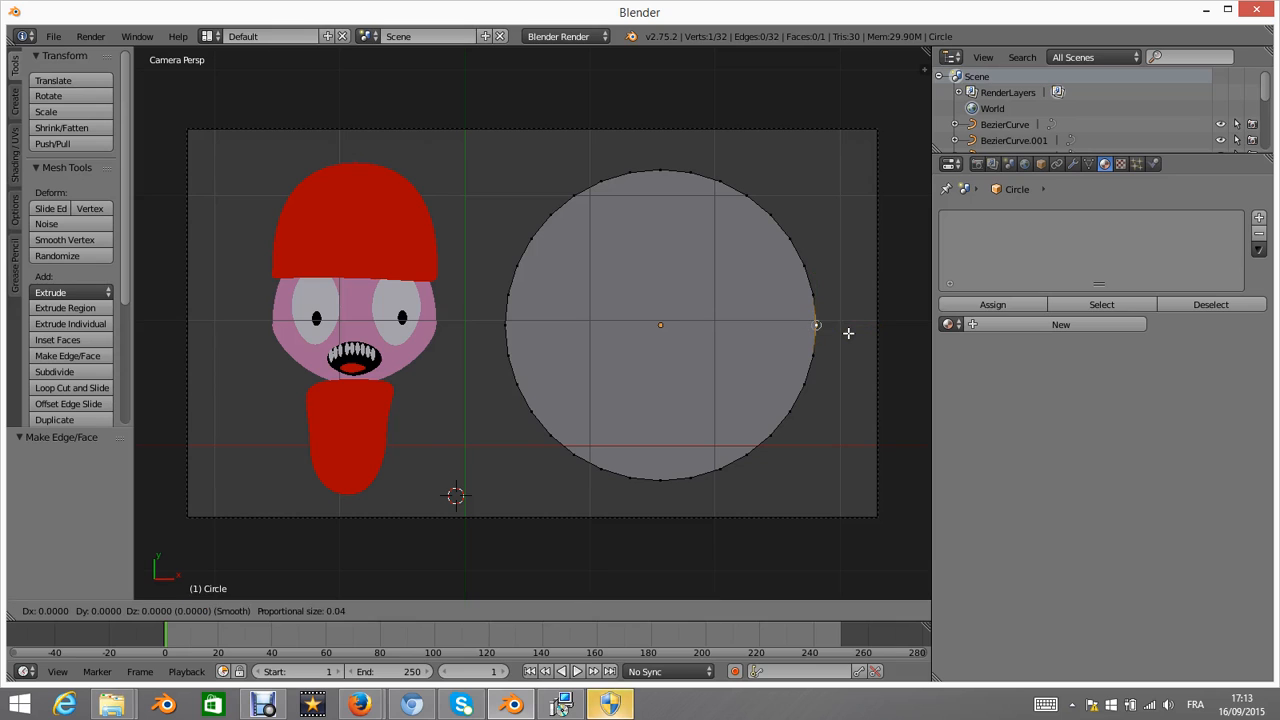
scroll(848, 332, down, 20)
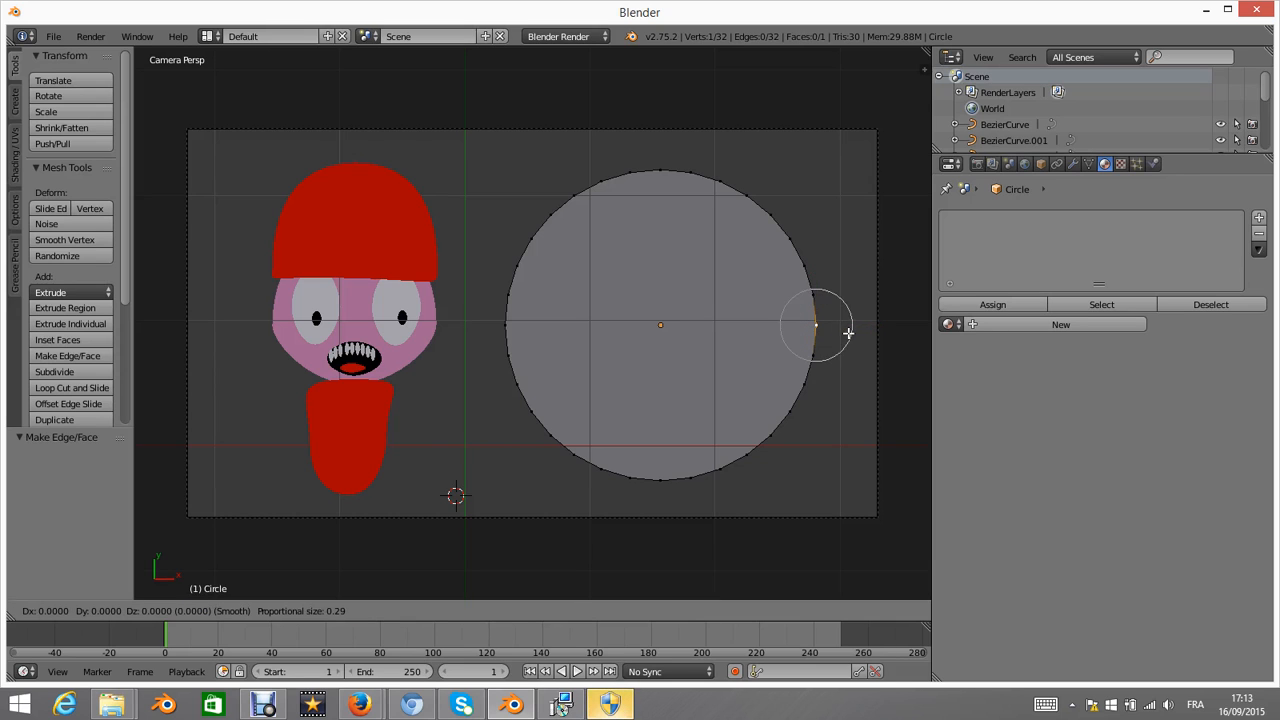
click(779, 332)
- Pull the circle's leftmost vertex inward about 0.72 units with proportional editing to form an elongated rounded shape
right_click(502, 326)
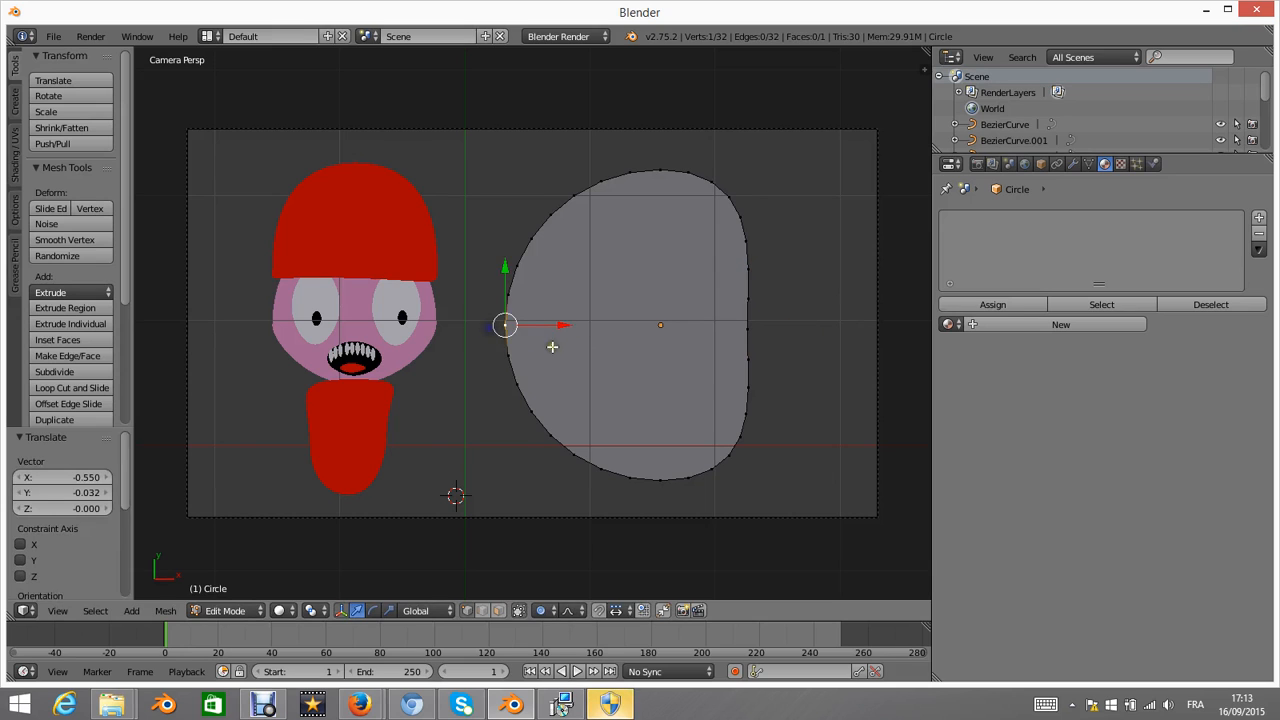
key(g)
click(698, 372)
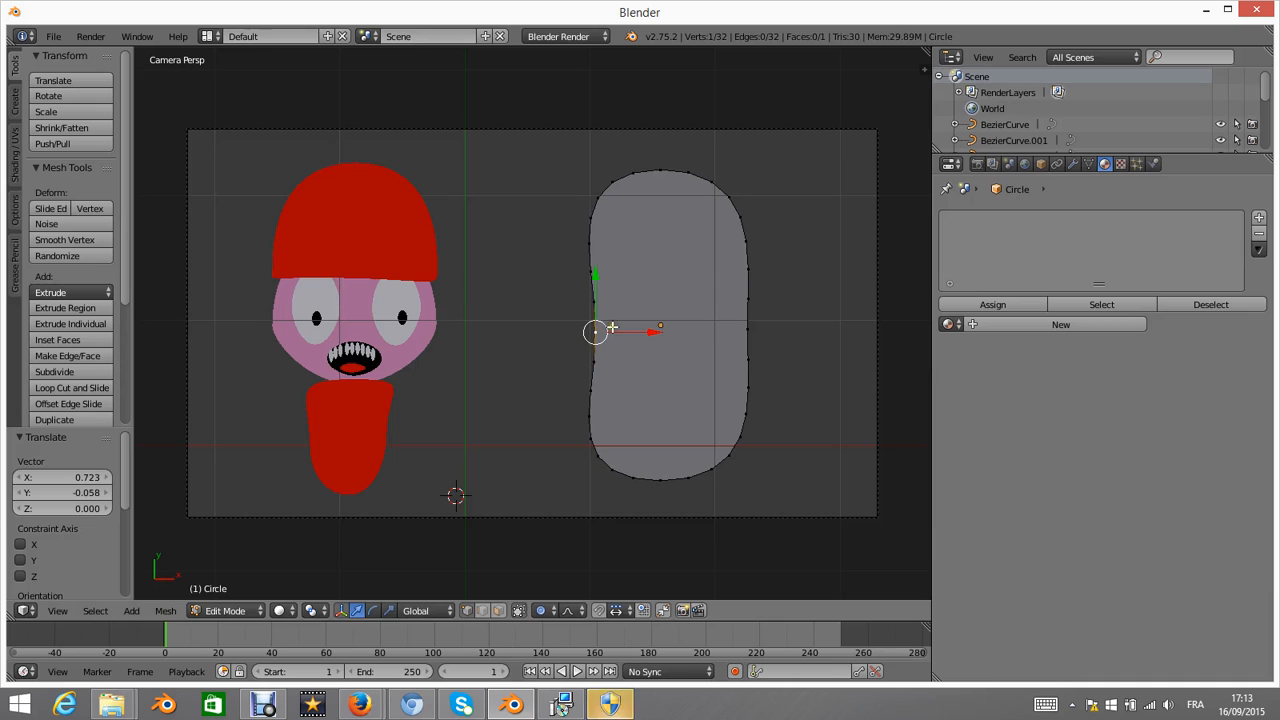
right_click(583, 196)
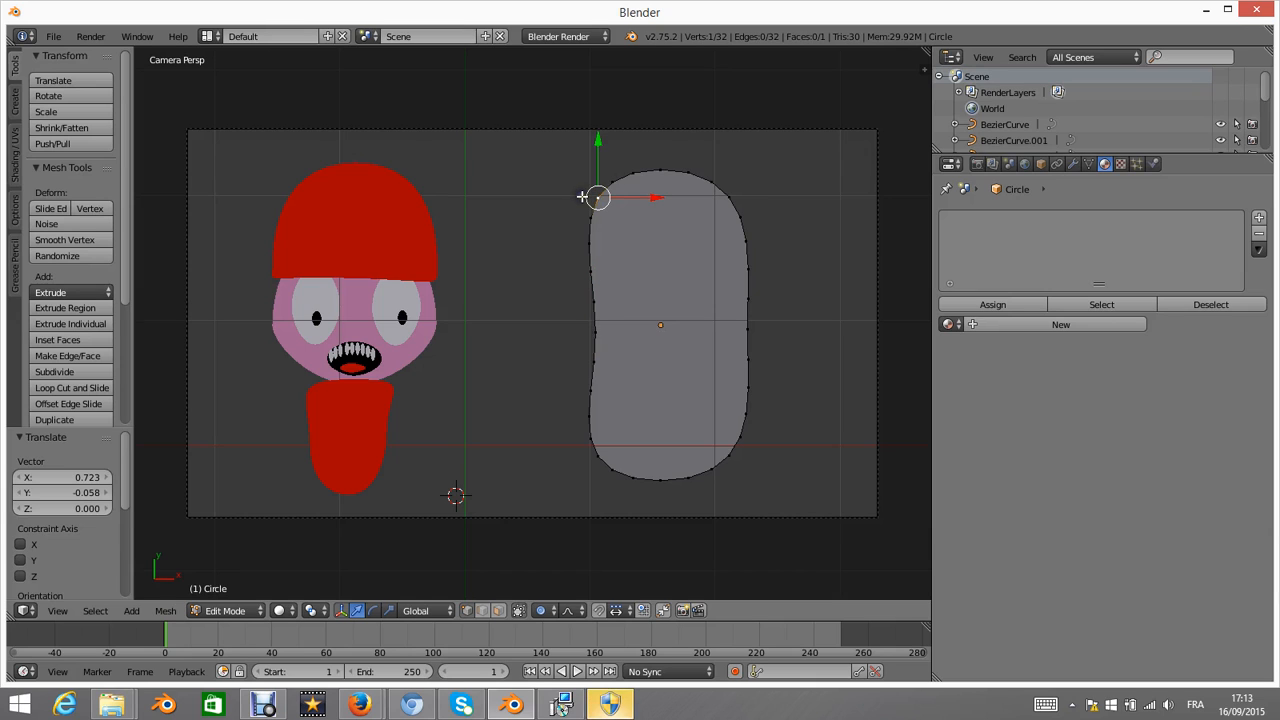
key(g)
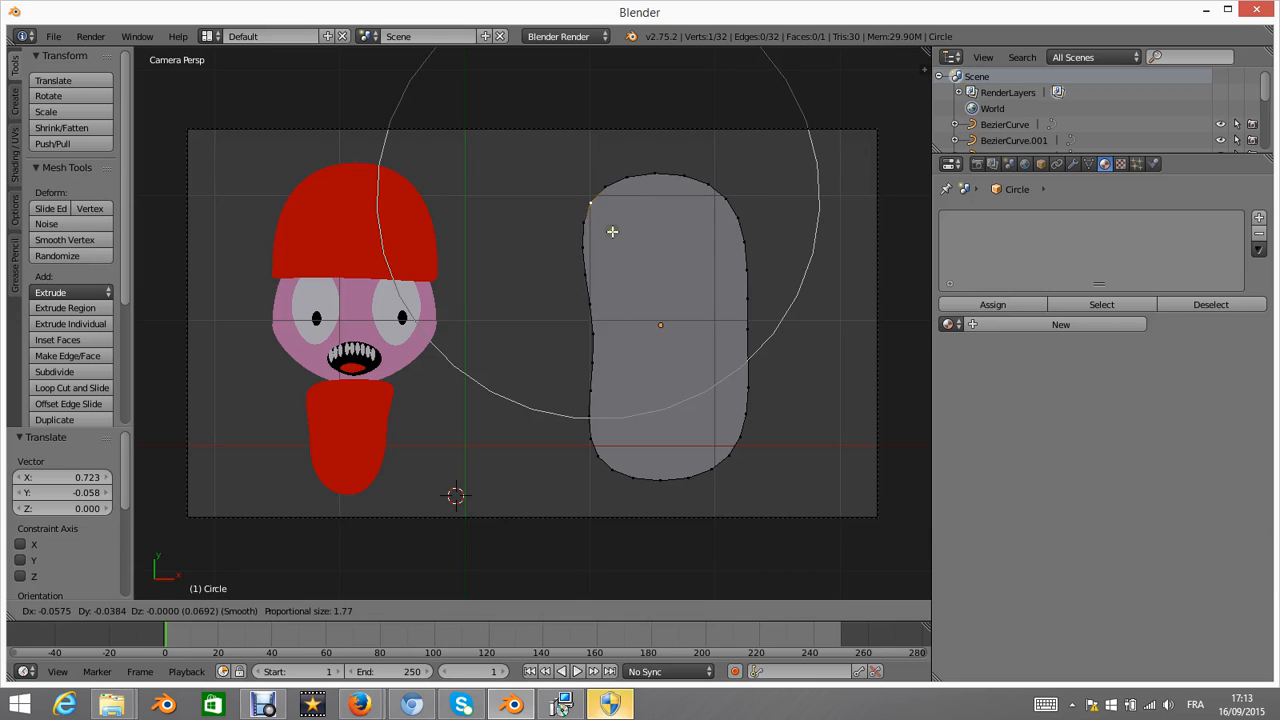
click(621, 251)
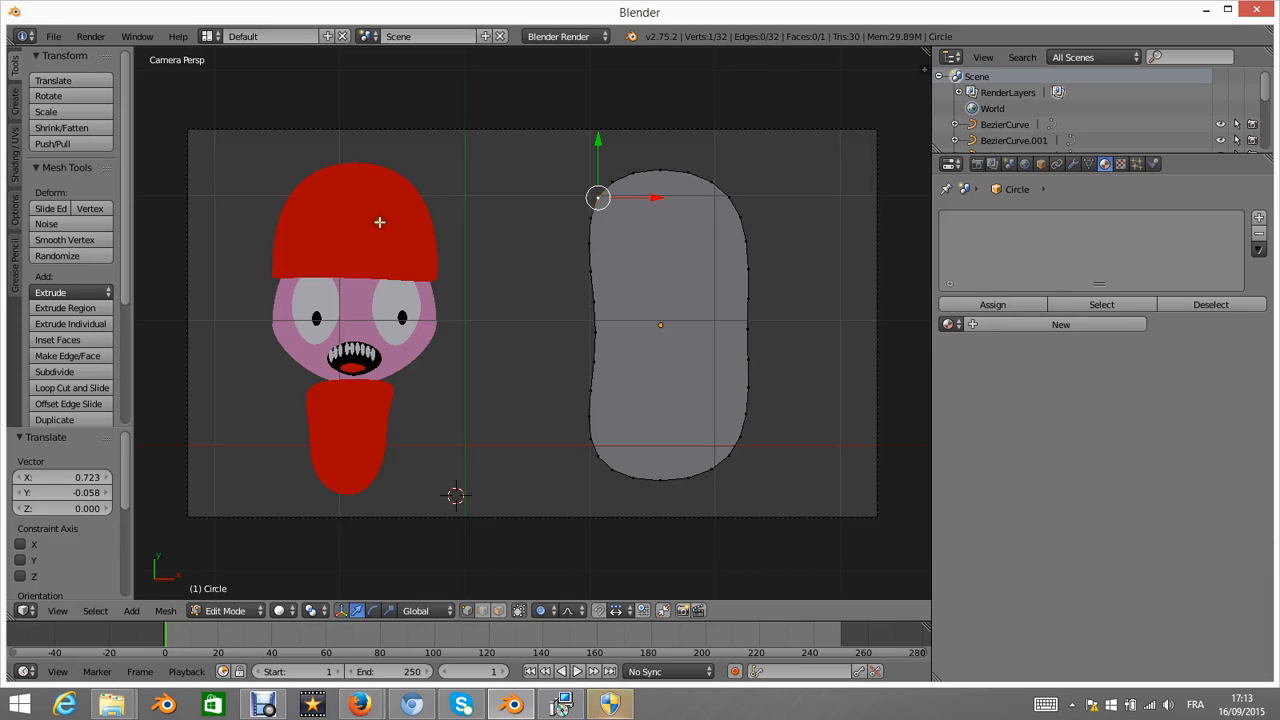
- Open the red hat curve in Edit Mode, select its lower-right control point and turn off proportional editing
key(Tab)
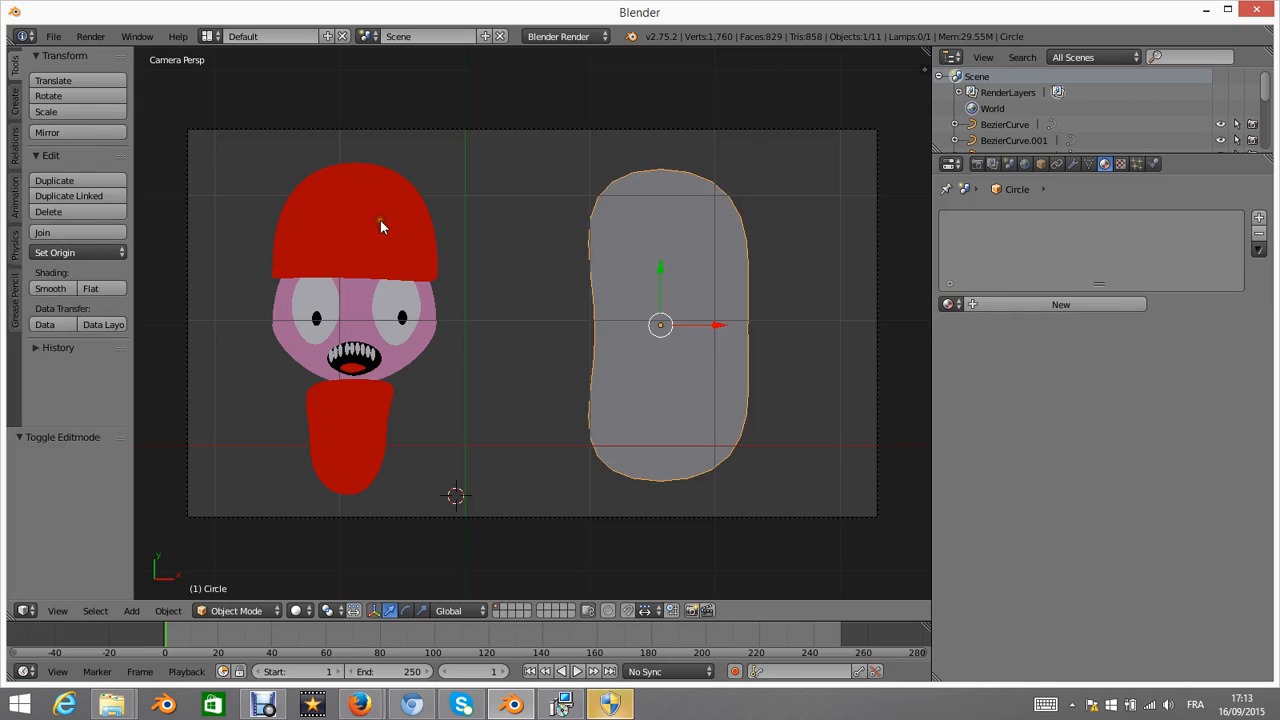
right_click(365, 225)
key(Tab)
scroll(365, 225, up, 2)
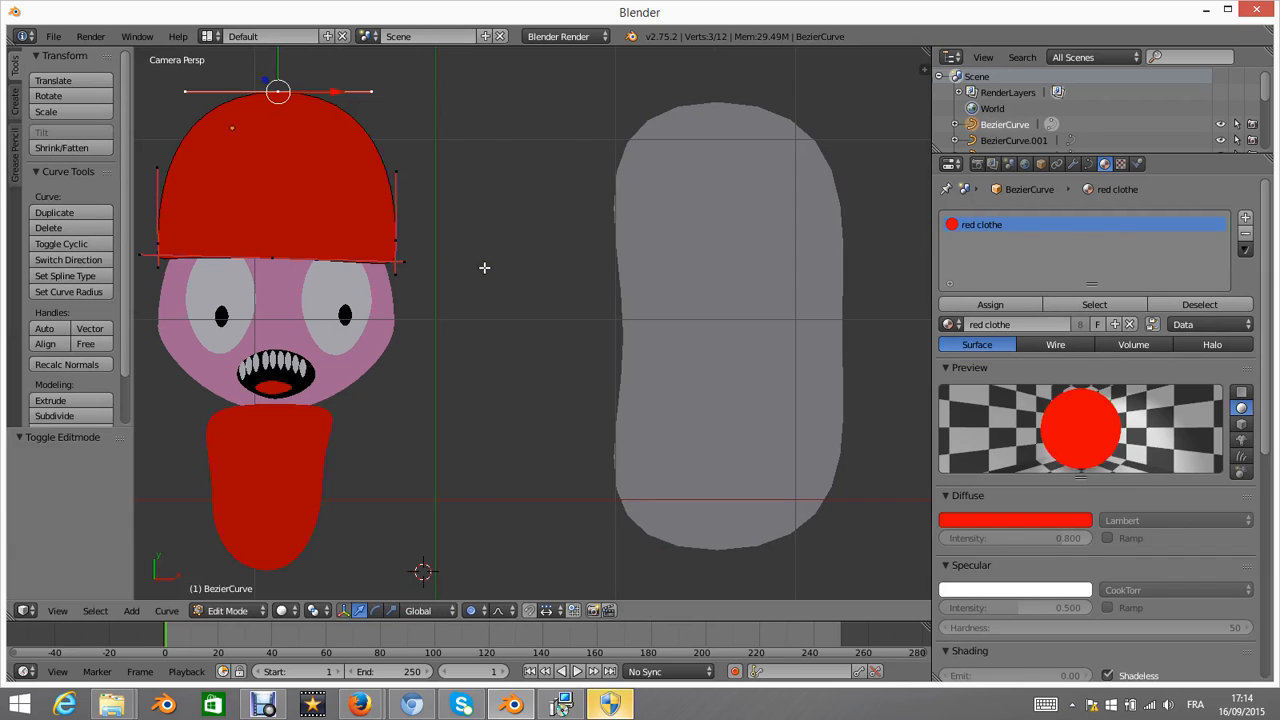
scroll(484, 267, down, 3)
key(Tab)
scroll(414, 270, up, 3)
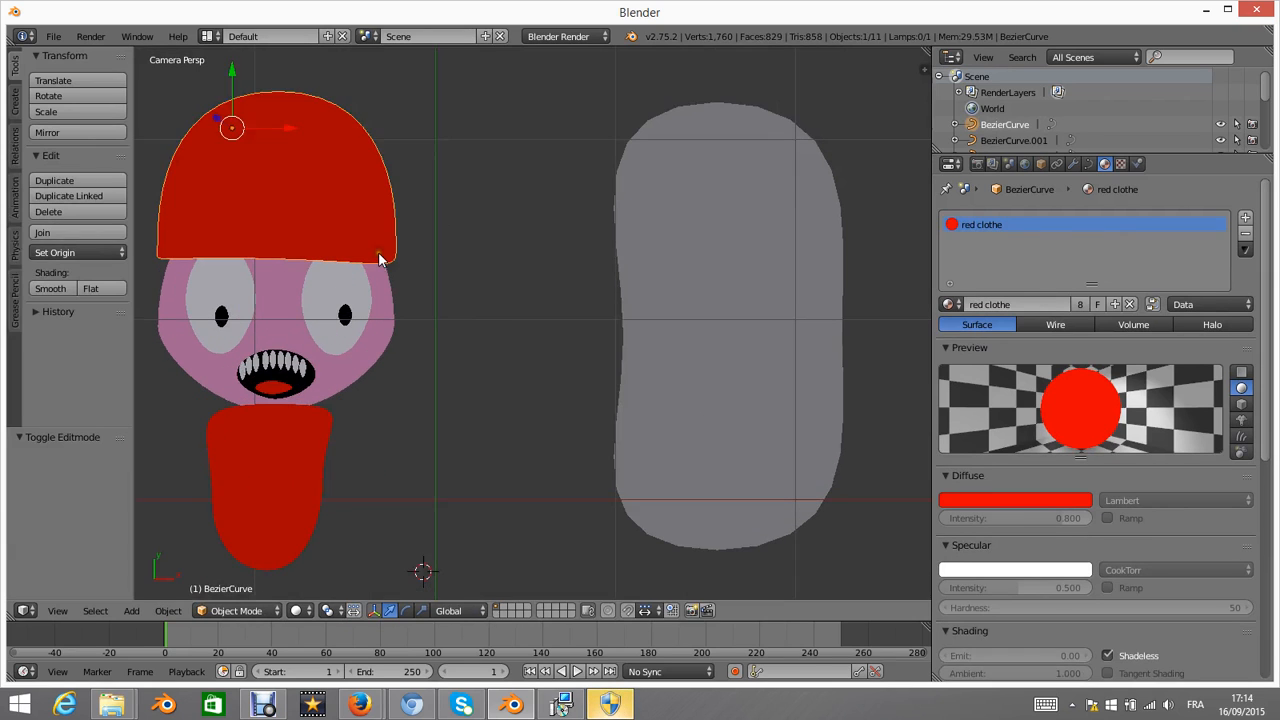
key(Tab)
right_click(408, 250)
key(g)
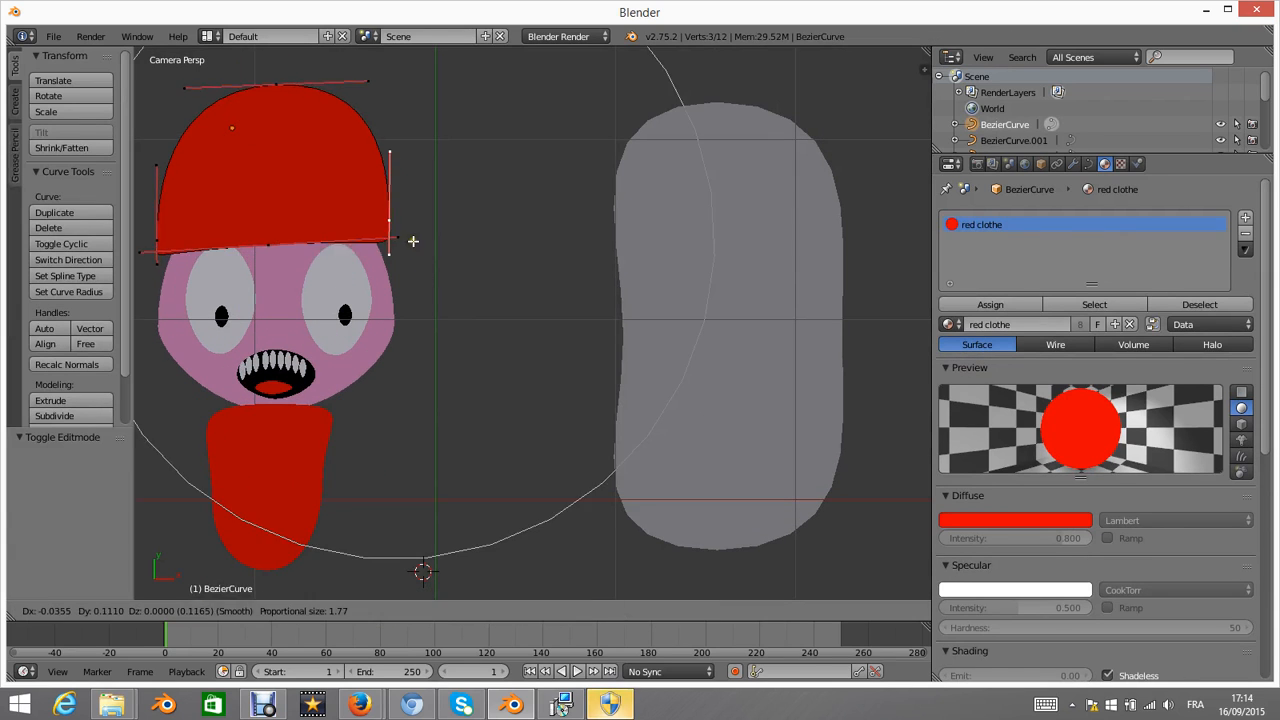
click(471, 277)
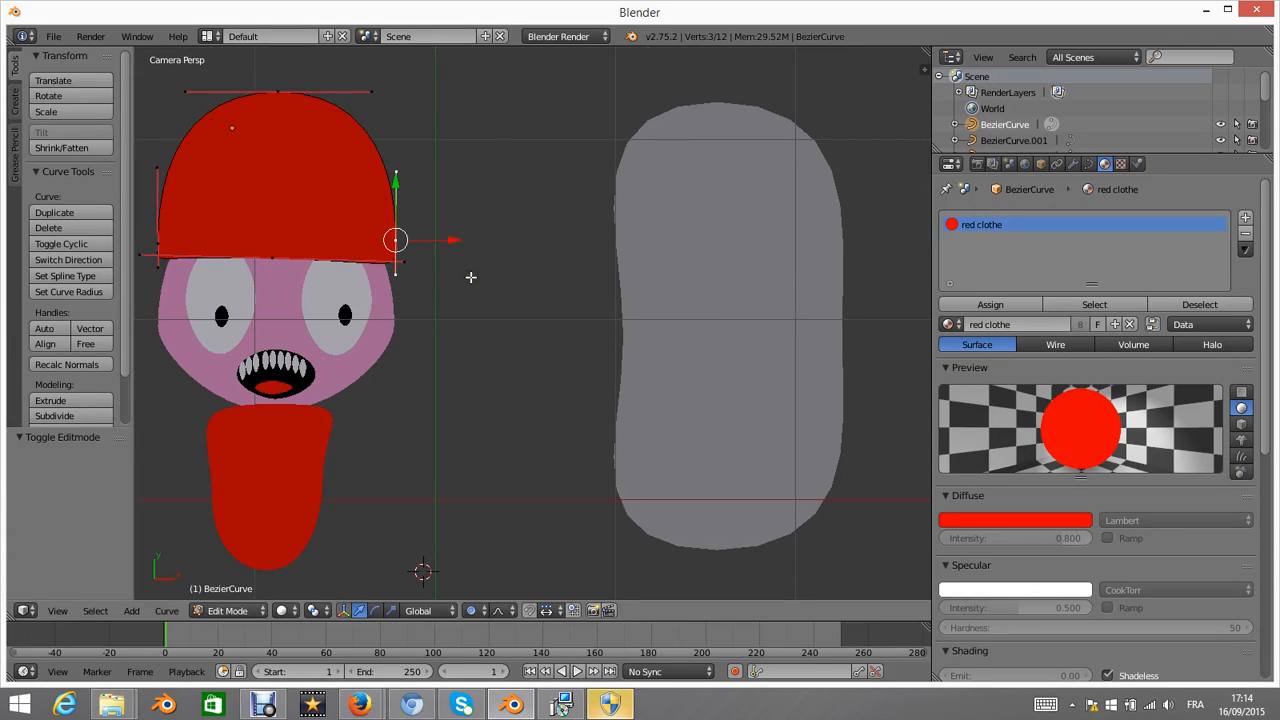
key(o)
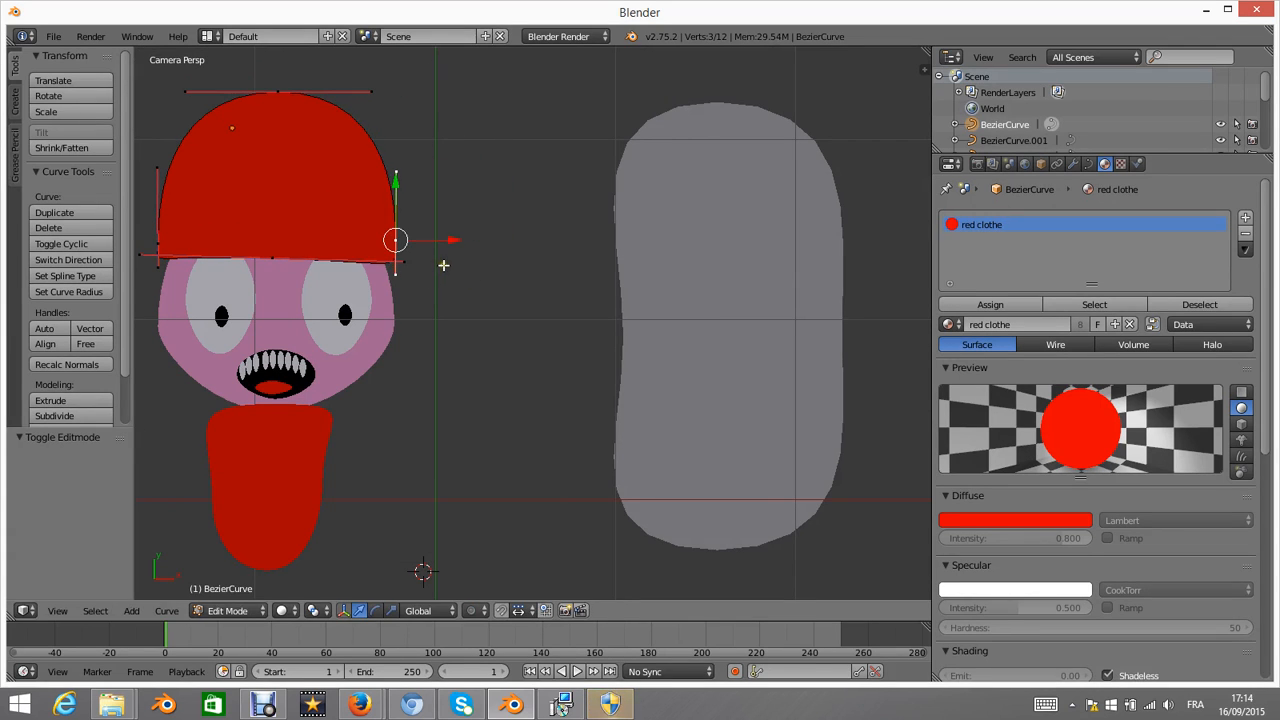
key(g)
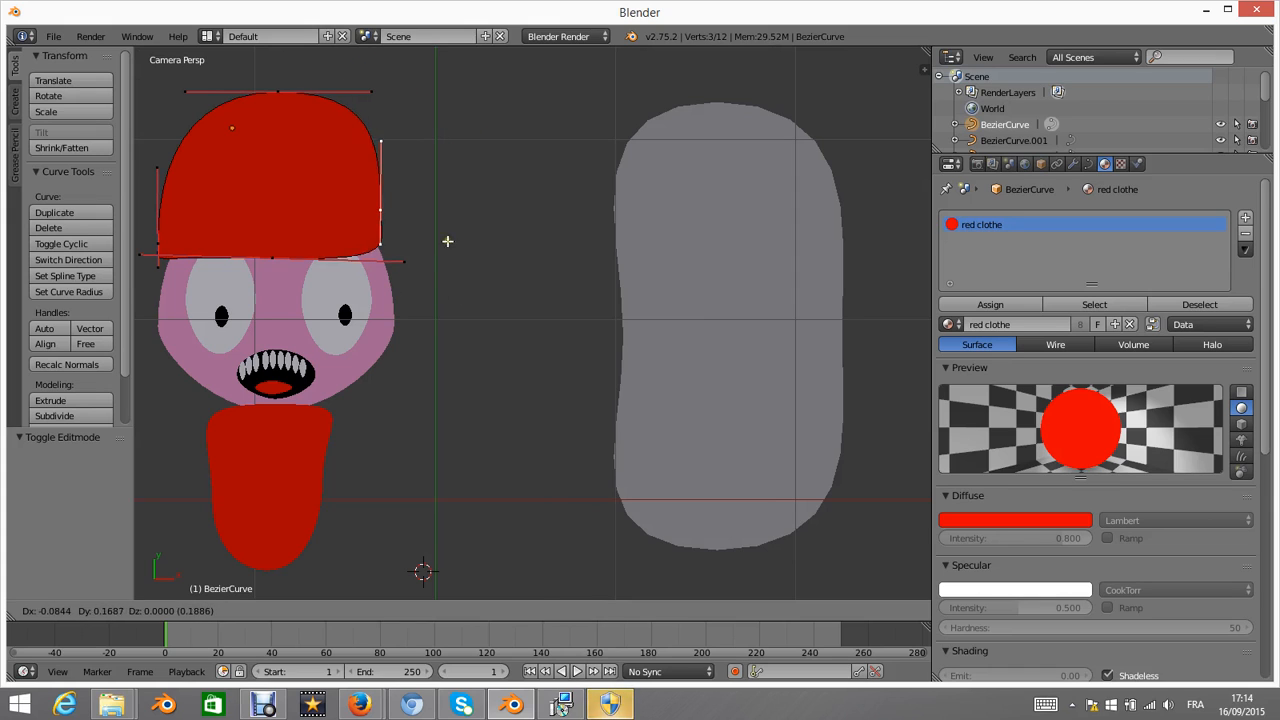
key(s)
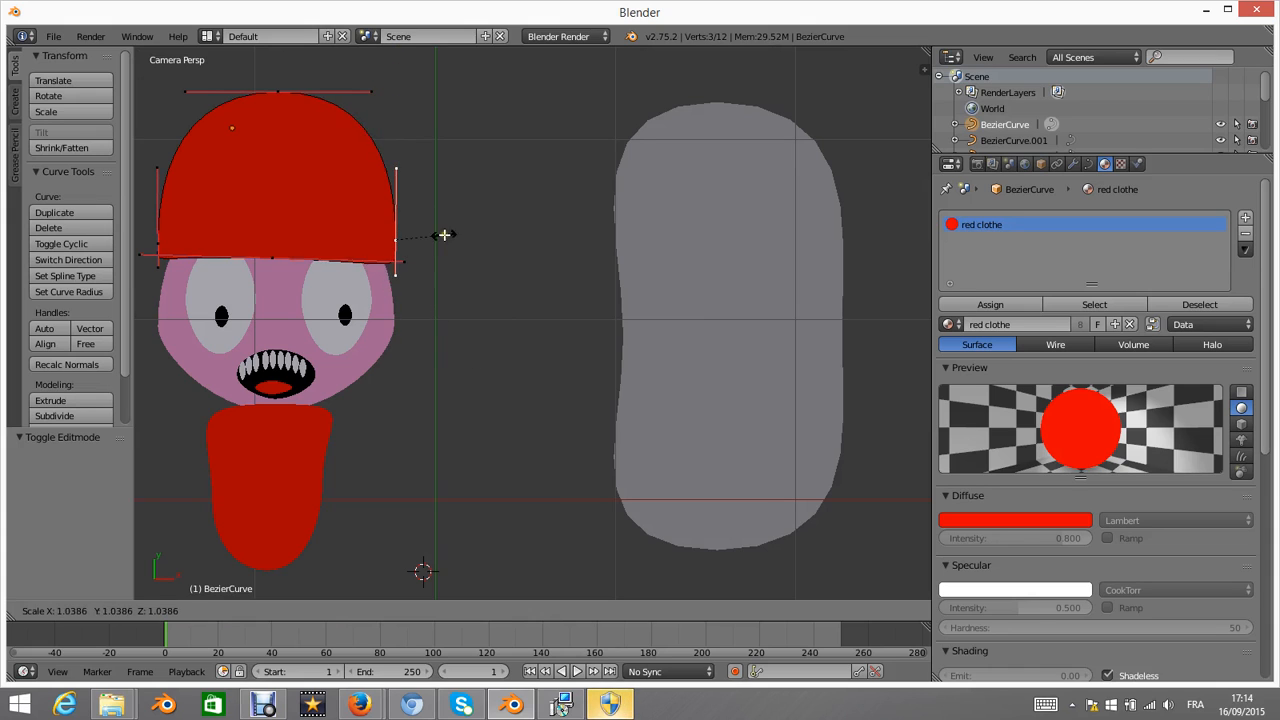
click(446, 281)
- Rotate the handles of the hat's lower-right control point by about 23° and scale them by about 2.116
key(r)
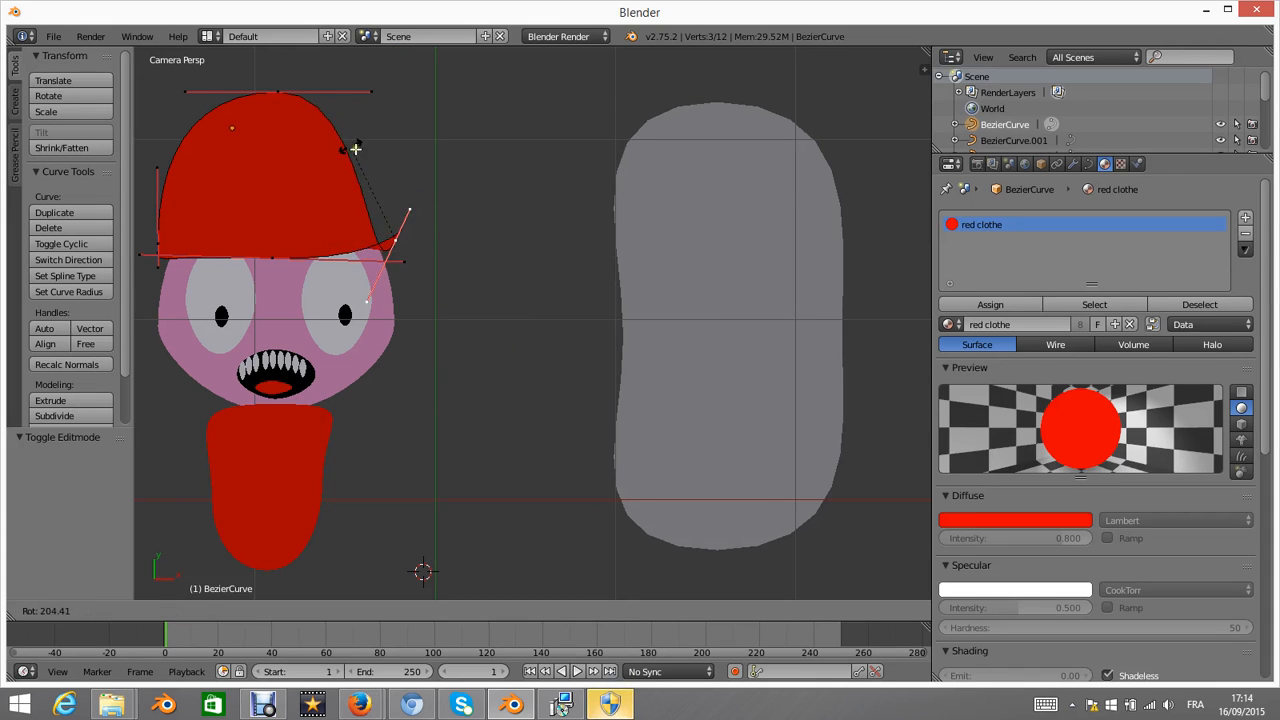
click(448, 326)
key(s)
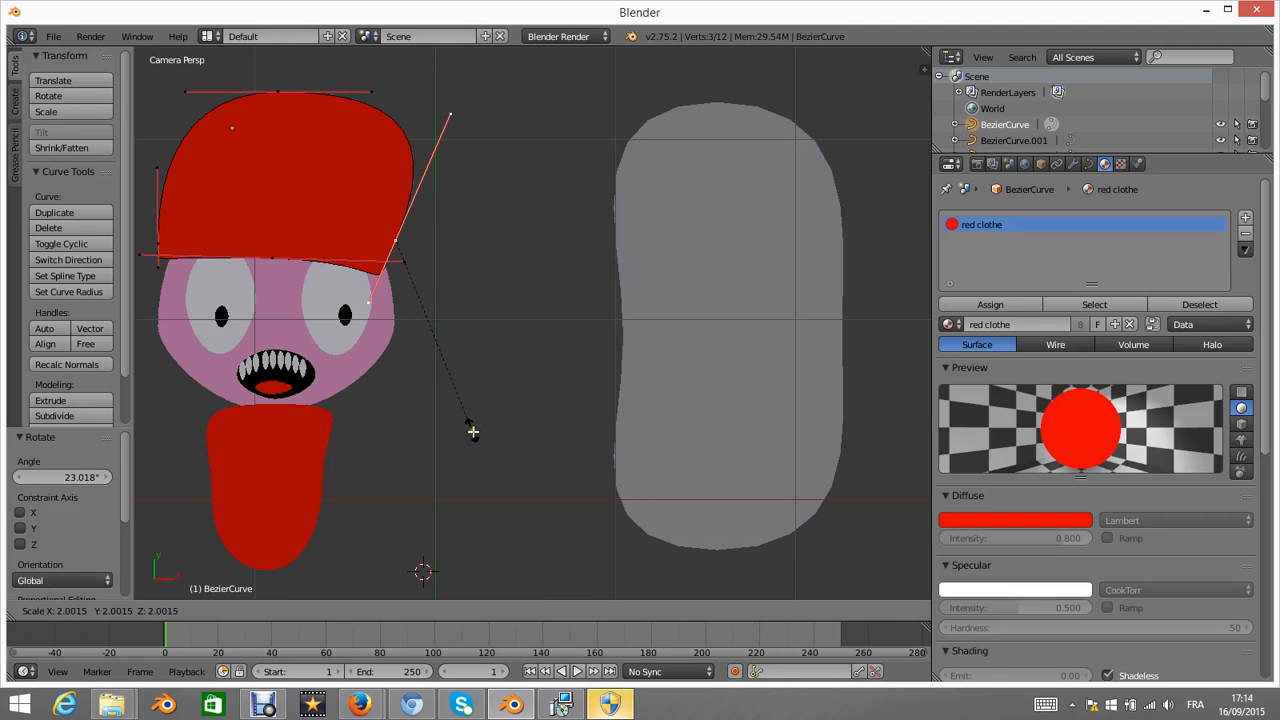
click(483, 438)
key(r)
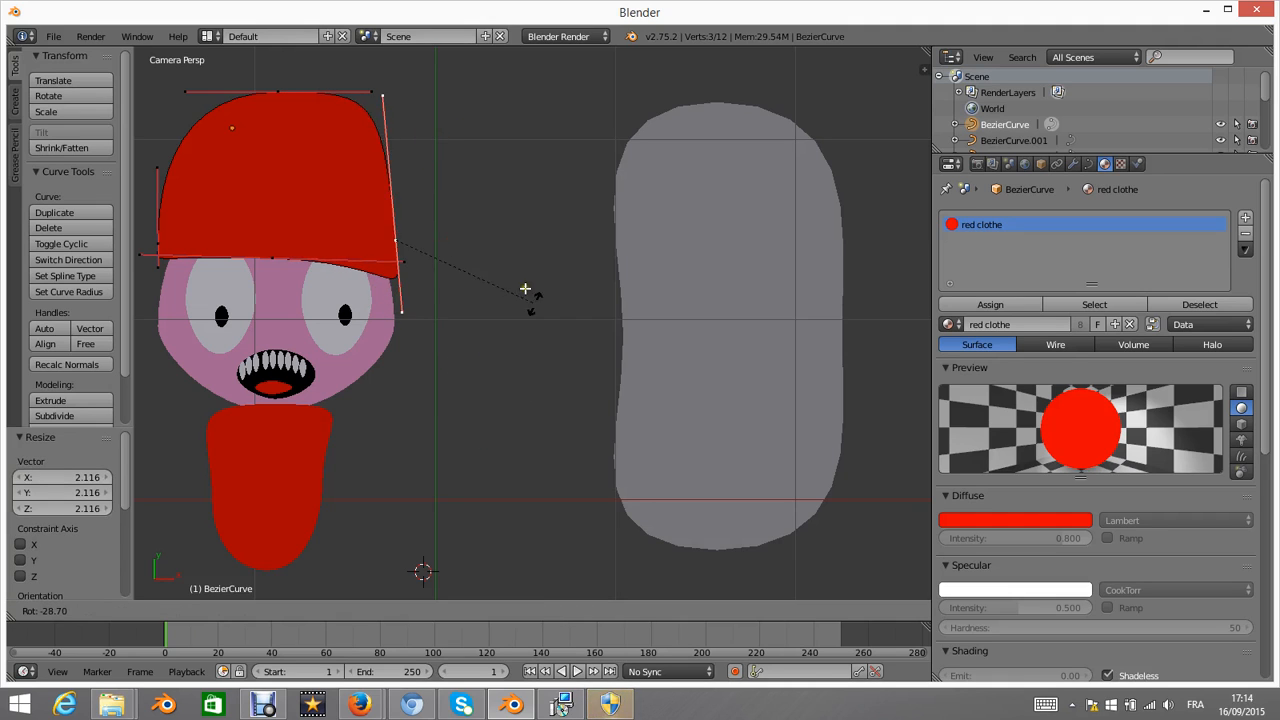
right_click(536, 348)
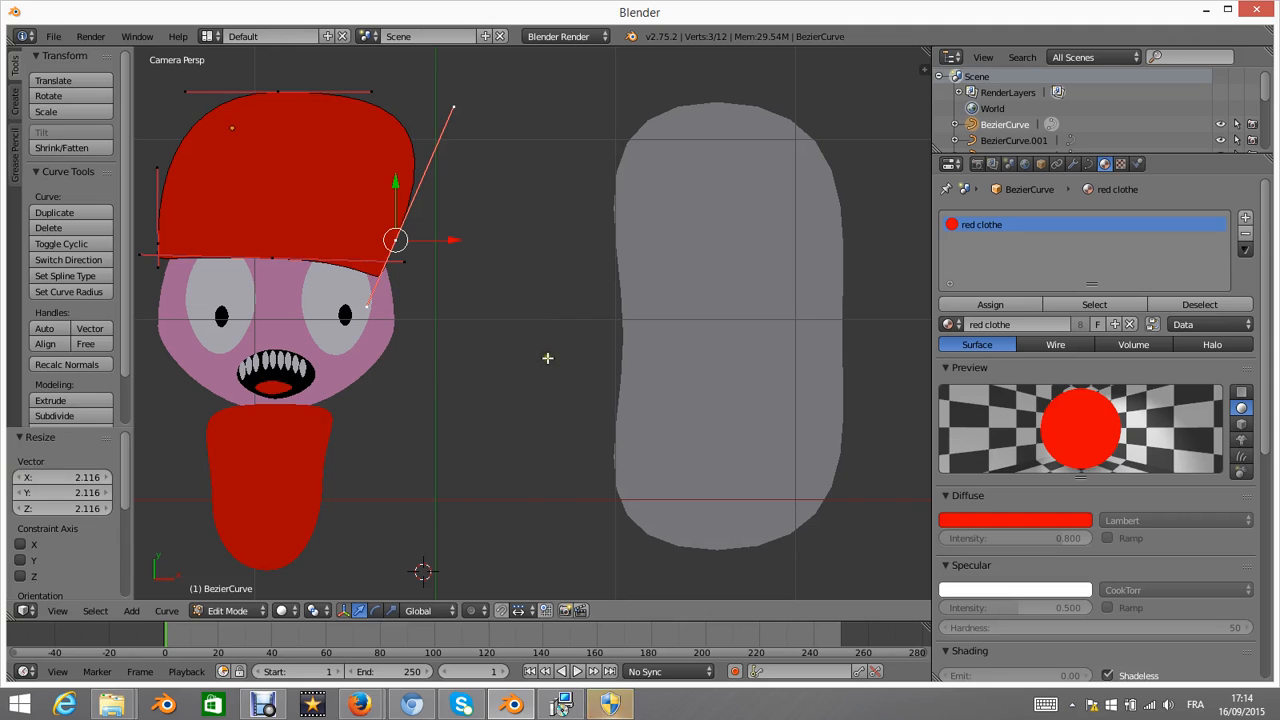
- Scale the handles of the hat's lower-right control point by about 0.41 and return to Object Mode
key(s)
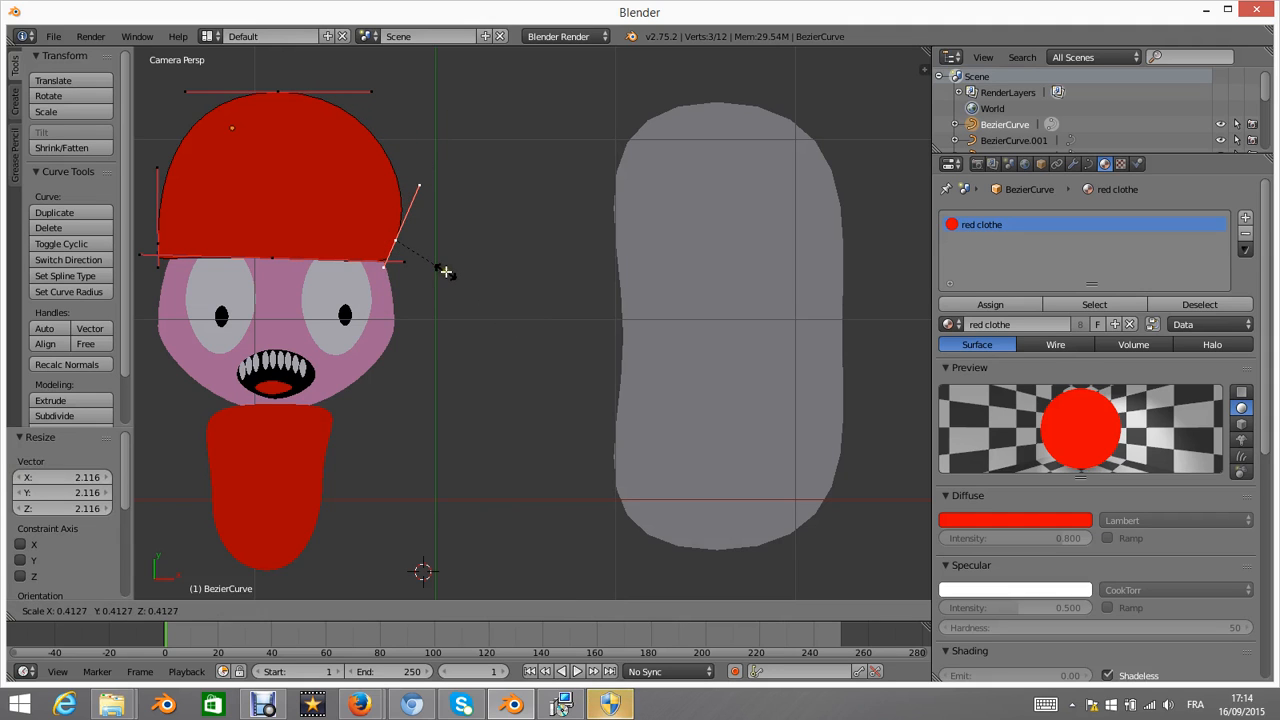
click(449, 246)
key(Tab)
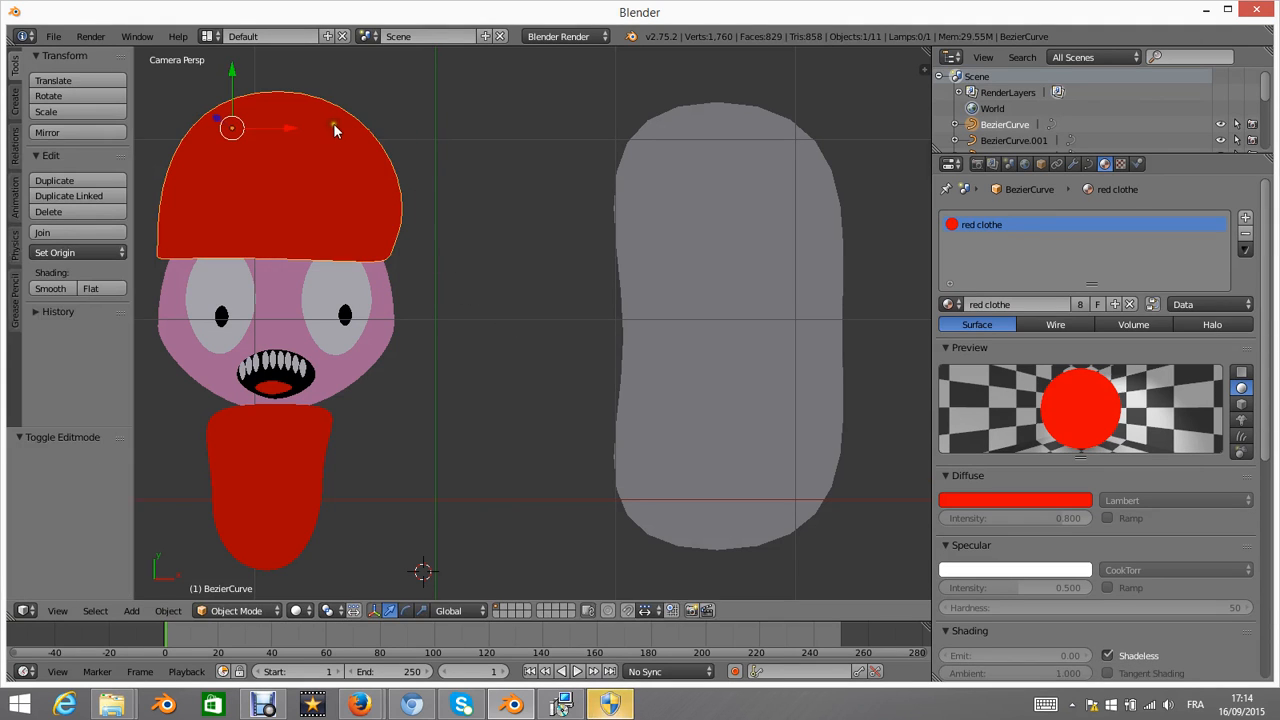
- Select the character's face, pupil and mouth parts in turn to inspect its separate curve objects
scroll(333, 137, down, 2)
scroll(333, 137, up, 2)
right_click(328, 271)
right_click(272, 321)
right_click(223, 314)
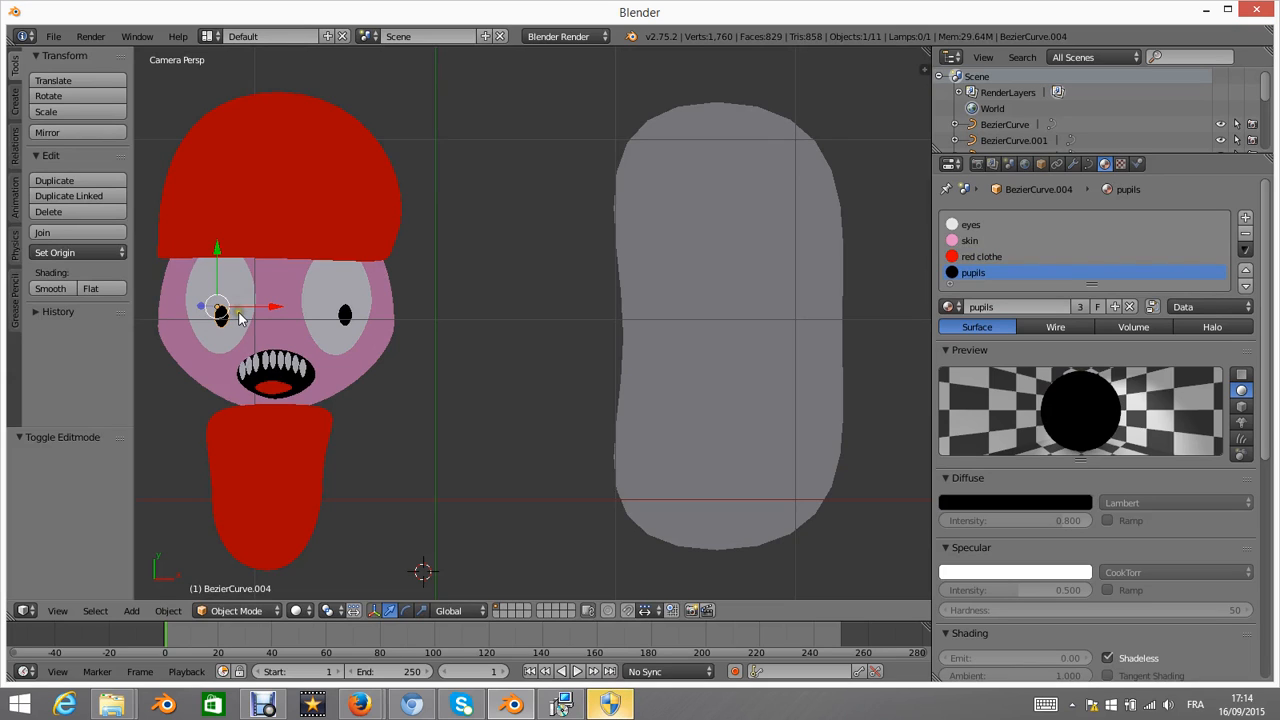
right_click(297, 393)
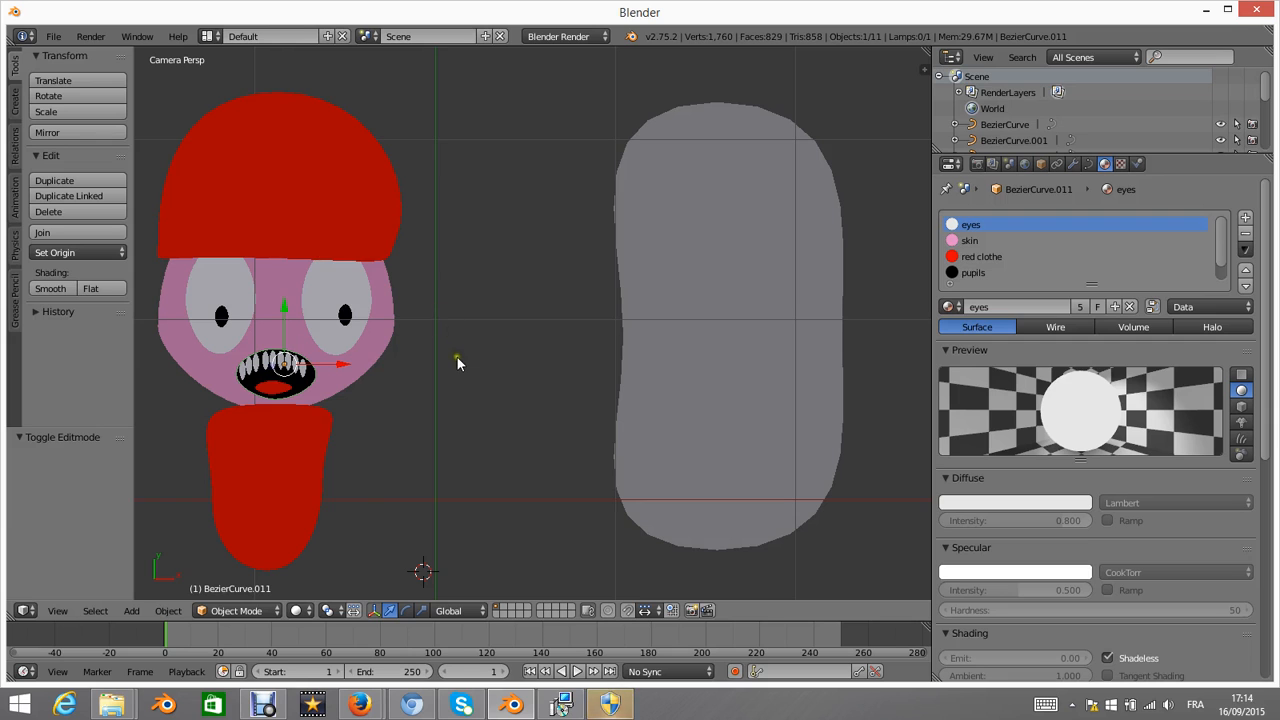
- Lower the eye white on the hat curve's edited side along Z by about 0.011 and another 0.002, behind the face
middle_drag(511, 400, 386, 265)
scroll(410, 279, up, 5)
right_click(375, 225)
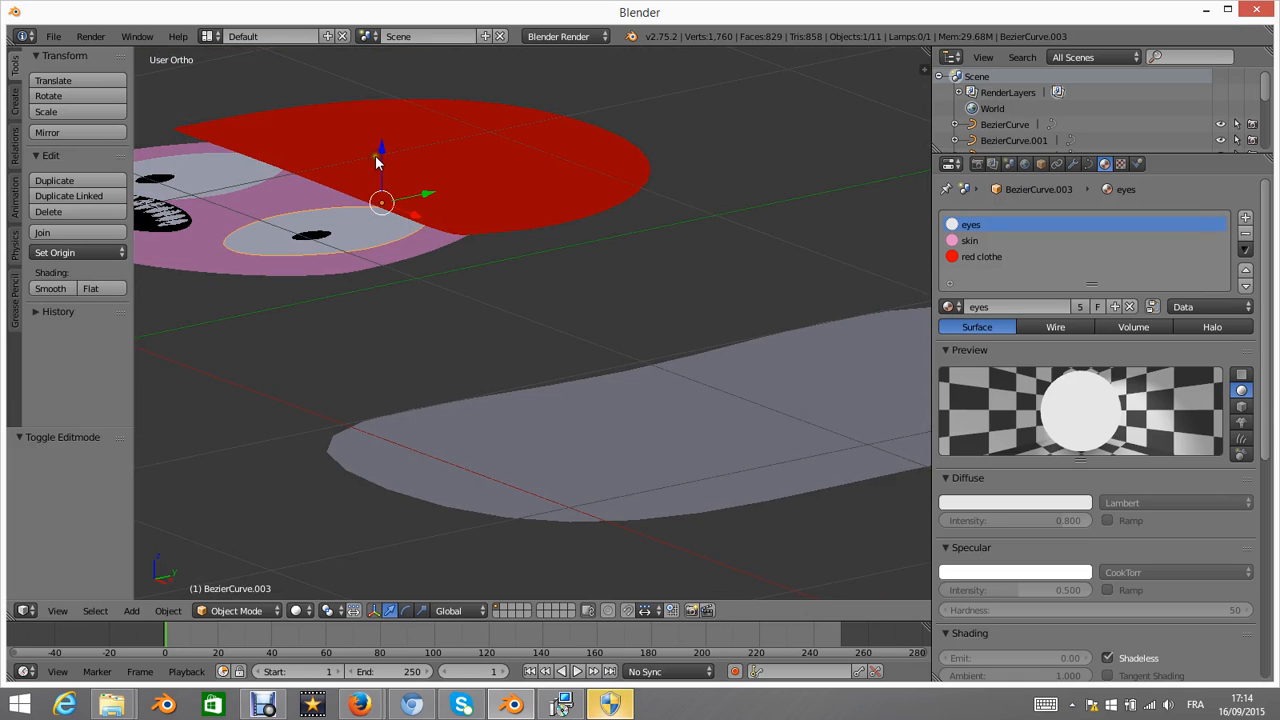
key(g)
key(z)
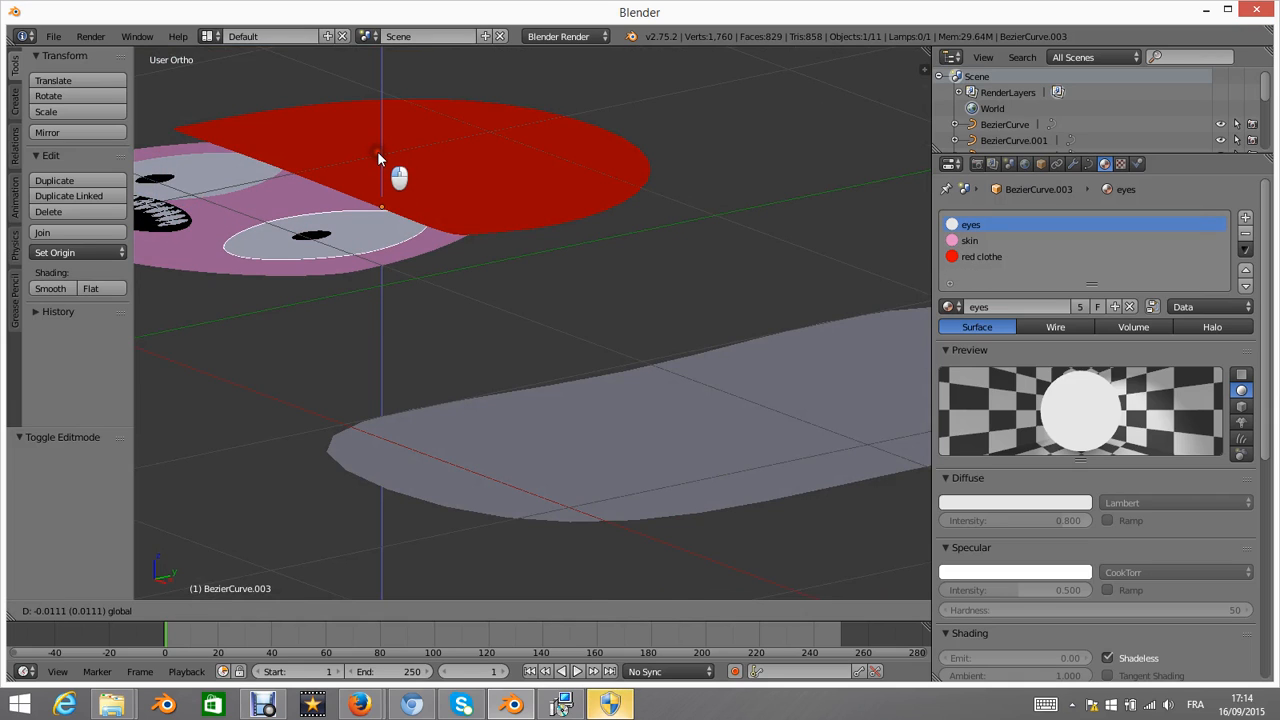
click(380, 160)
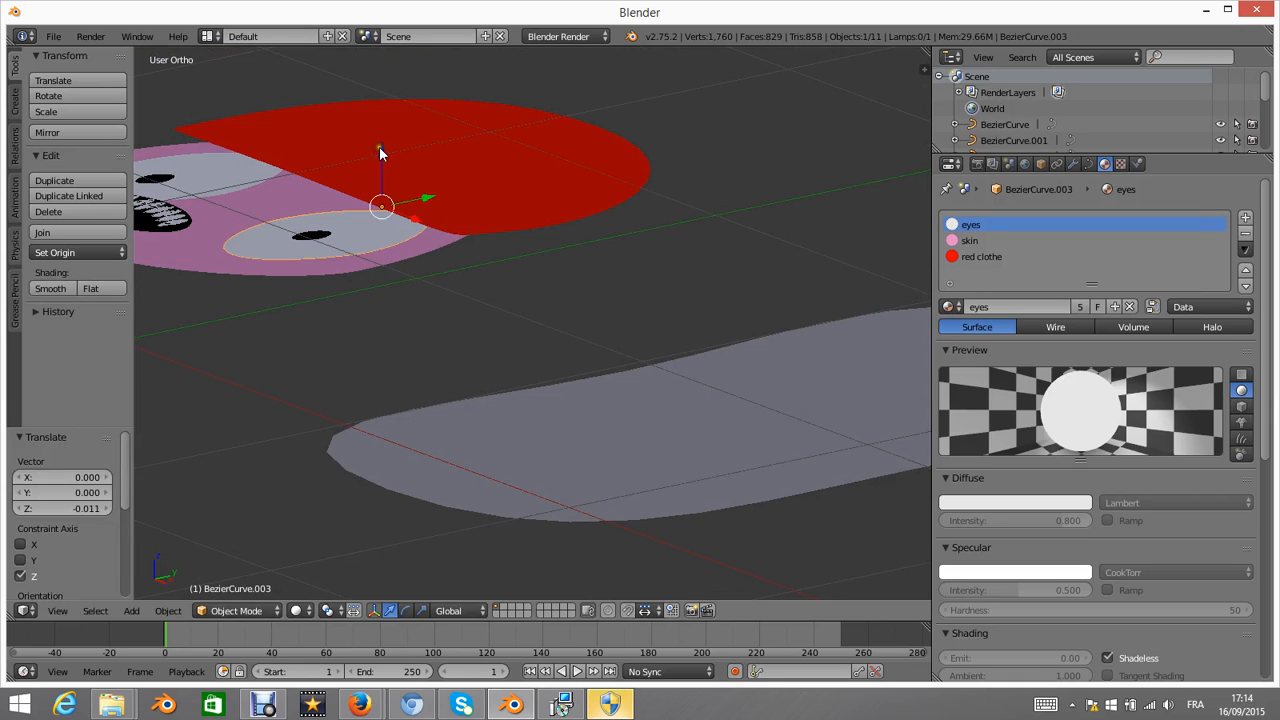
drag(380, 152, 381, 155)
scroll(380, 260, up, 6)
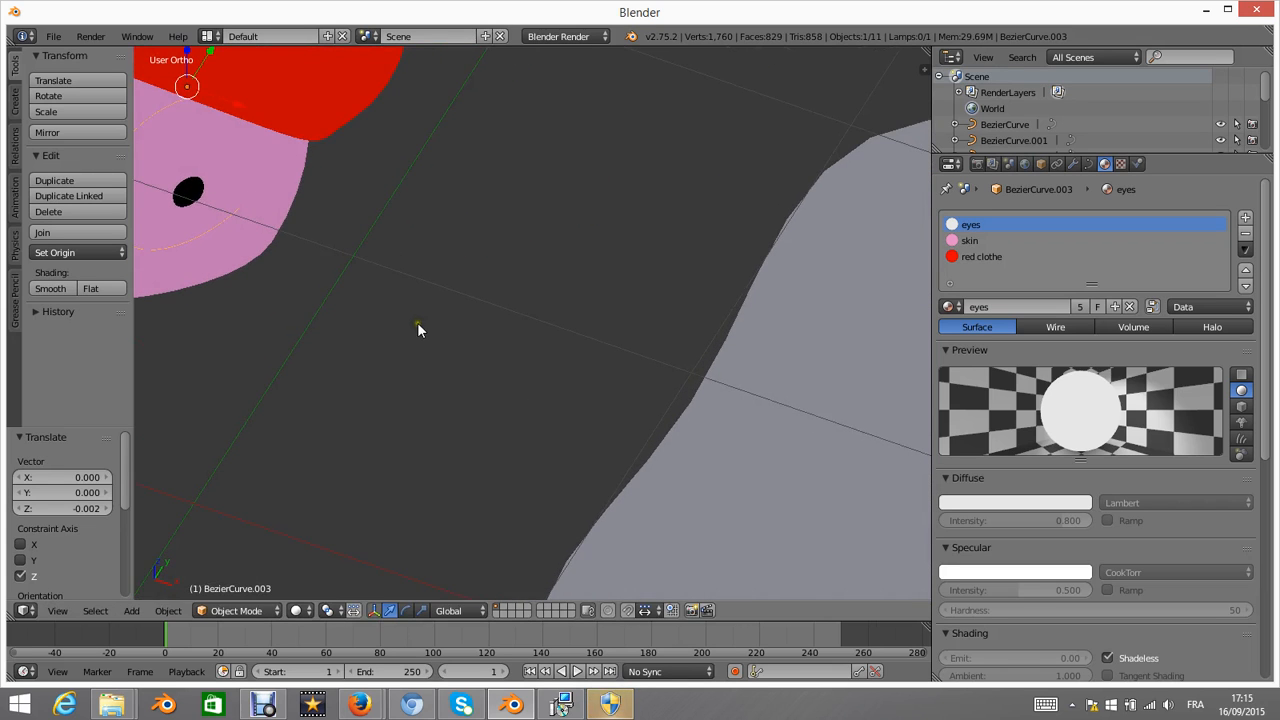
middle_drag(333, 256, 270, 155)
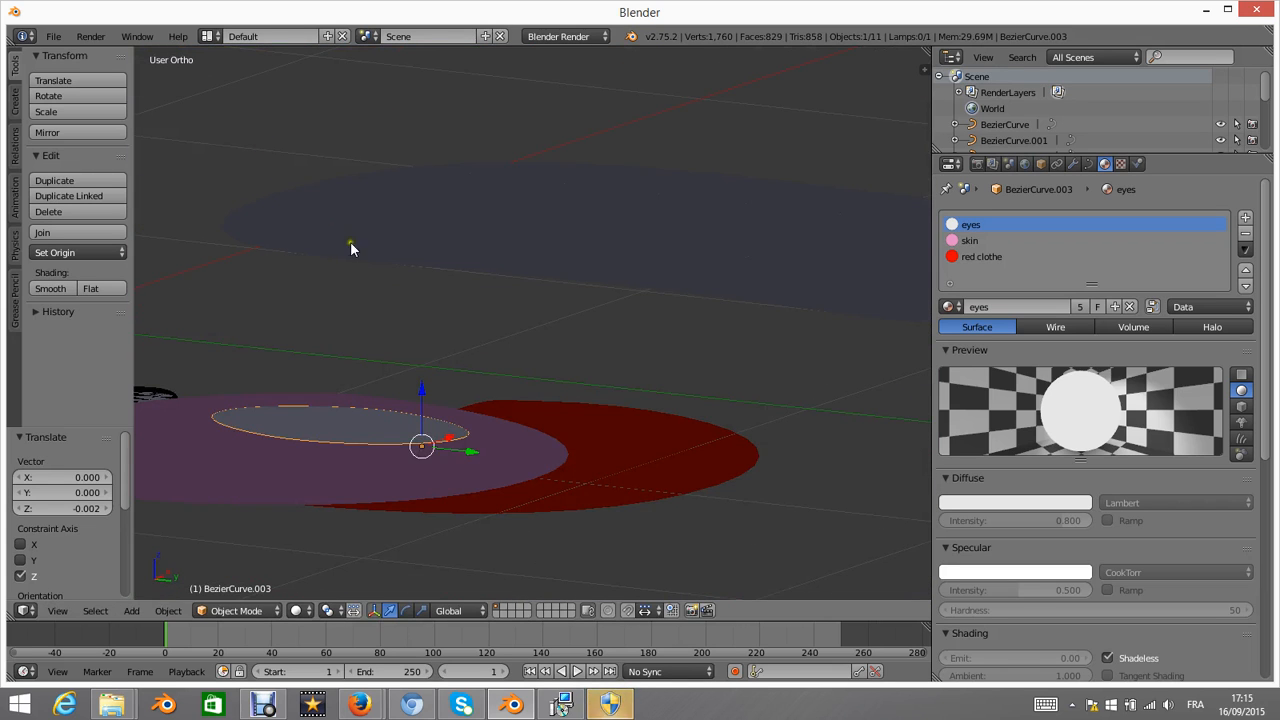
middle_drag(350, 241, 413, 330)
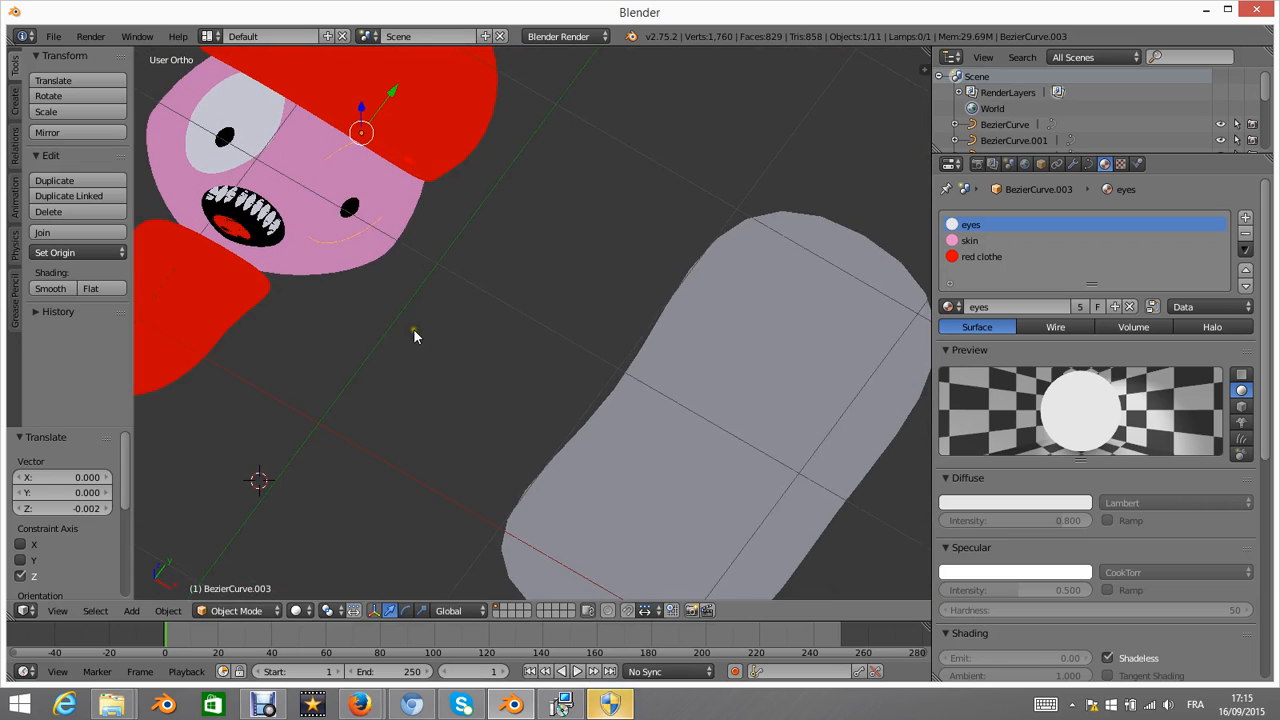
middle_drag(395, 129, 562, 222)
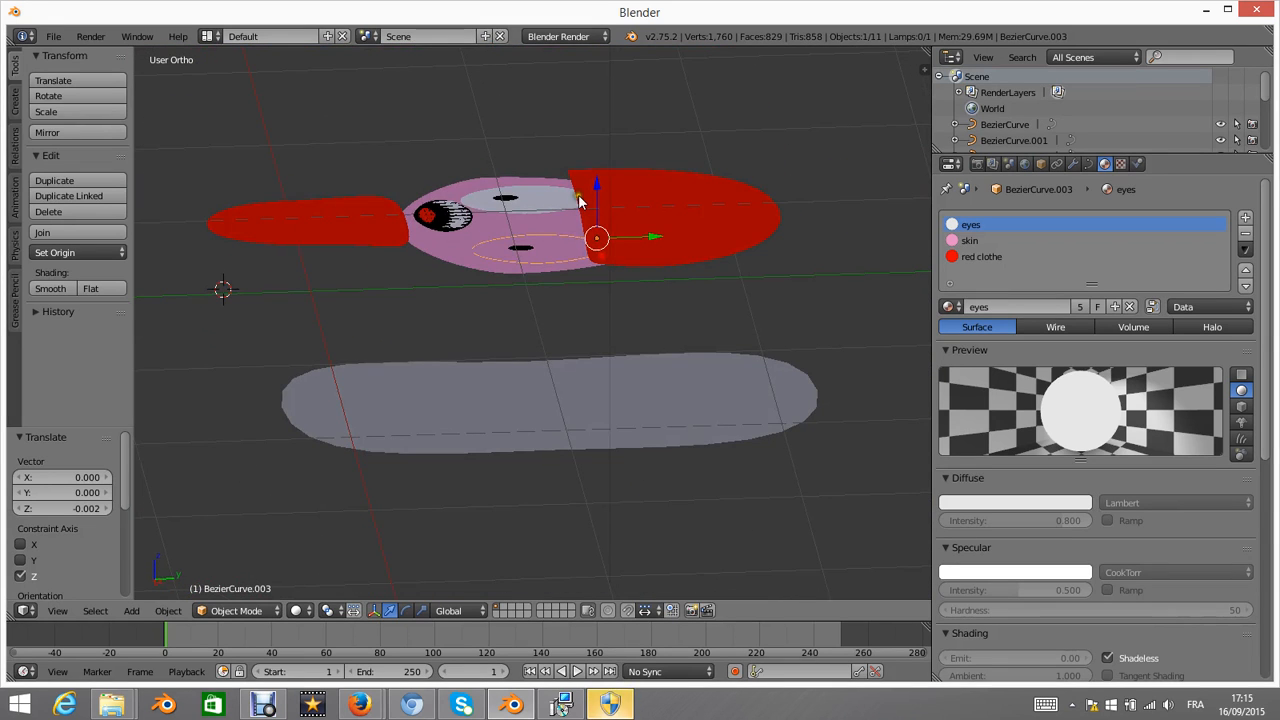
- Raise the same eye white about 0.004 units along Z, in front of the face
drag(597, 183, 598, 182)
scroll(526, 200, down, 3)
middle_drag(526, 200, 637, 303)
key(KP_7)
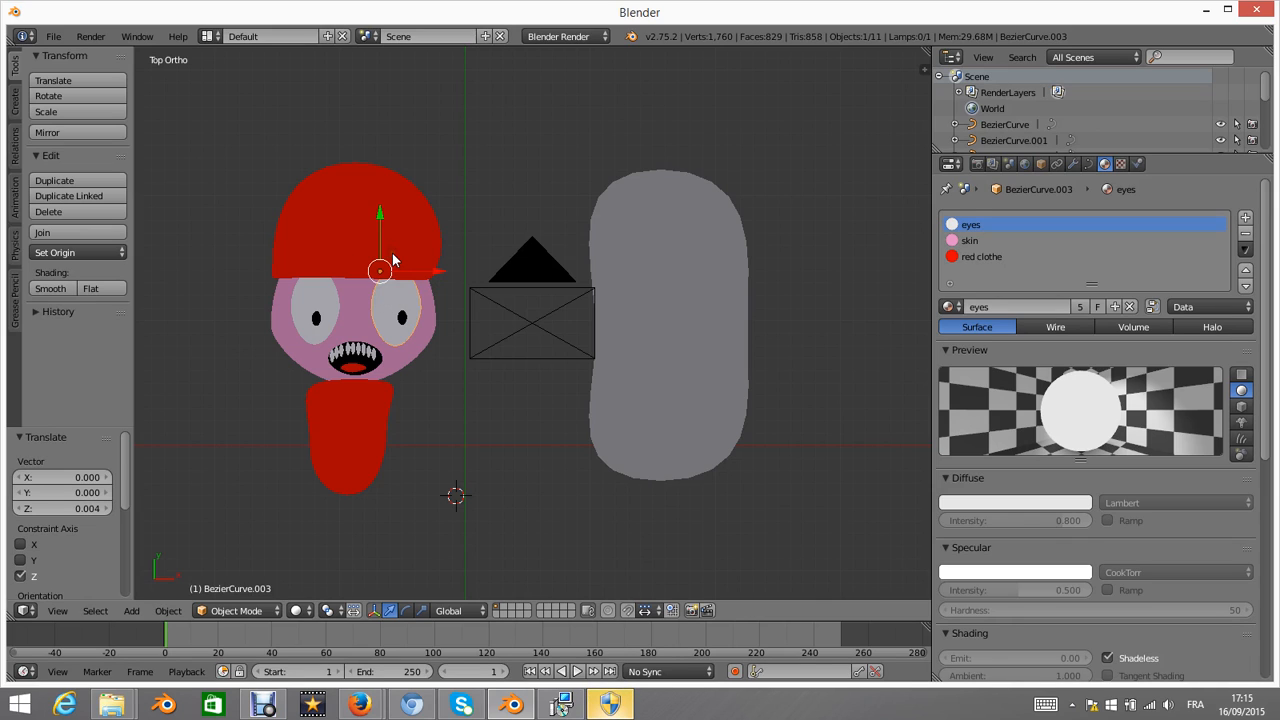
right_click(360, 315)
middle_drag(362, 303, 317, 263)
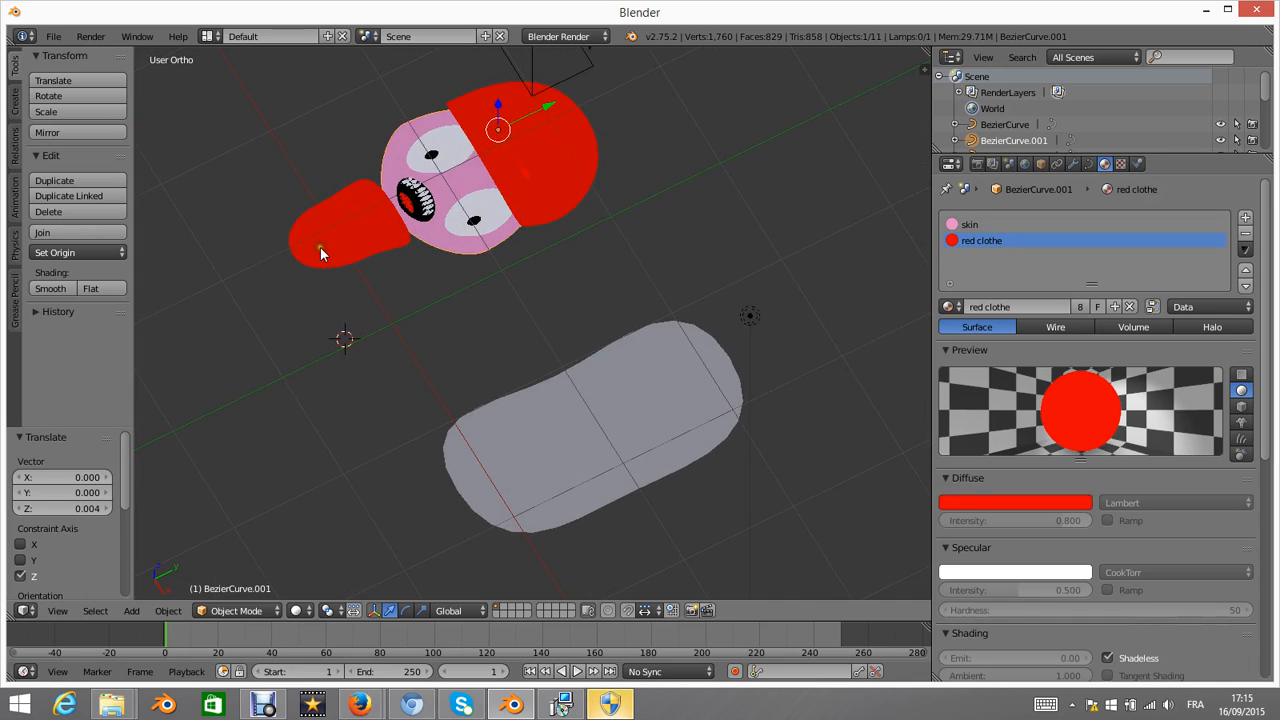
key(KP_7)
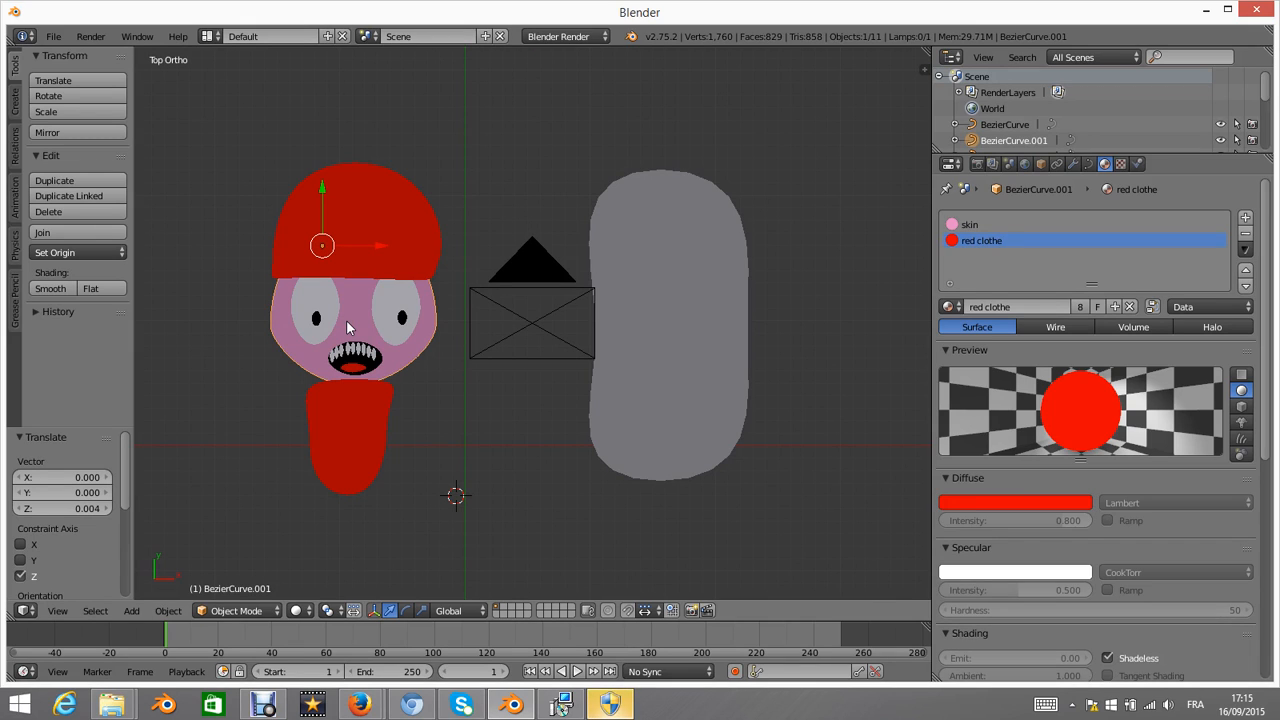
- Add a plane mesh and move it between the character and the elongated shape, including about 2.664 units along Y
scroll(688, 373, down, 3)
middle_drag(688, 373, 644, 270)
key(shift+a)
mouse_move(644, 268)
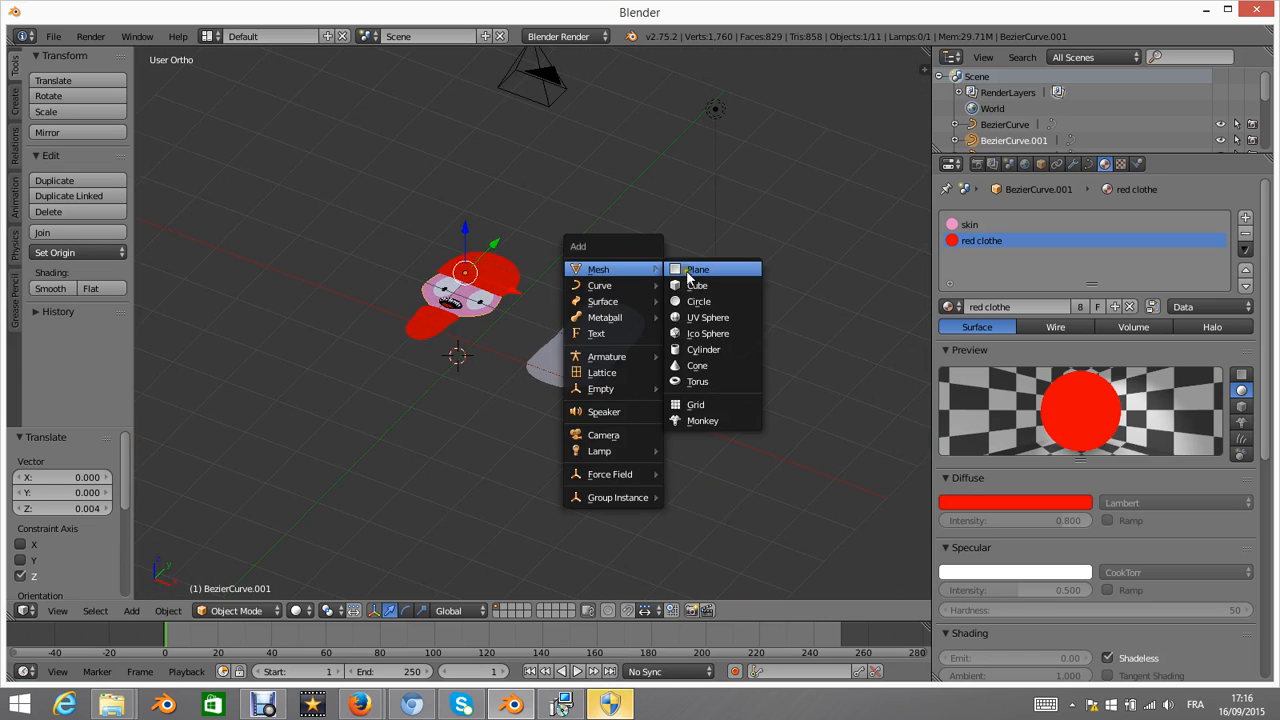
click(686, 268)
drag(468, 334, 575, 316)
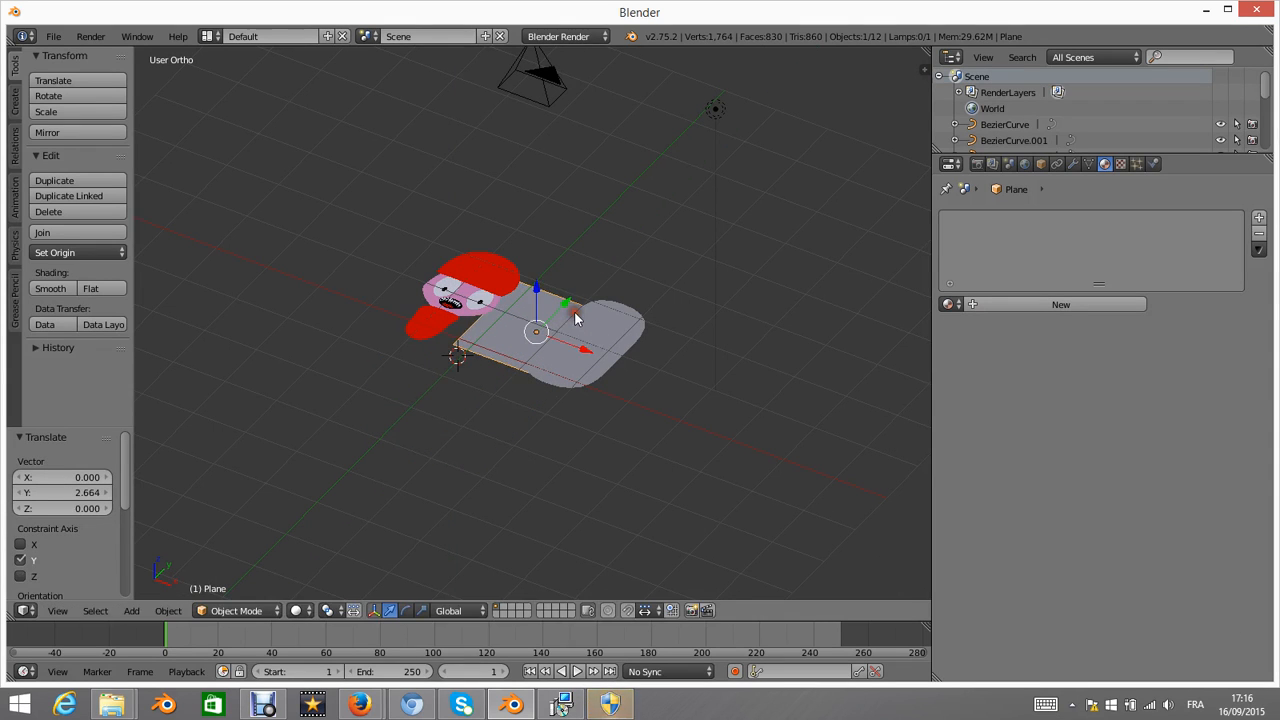
- Scale the plane by 3 so it extends behind both the character and the elongated shape
key(s)
key(3)
key(Return)
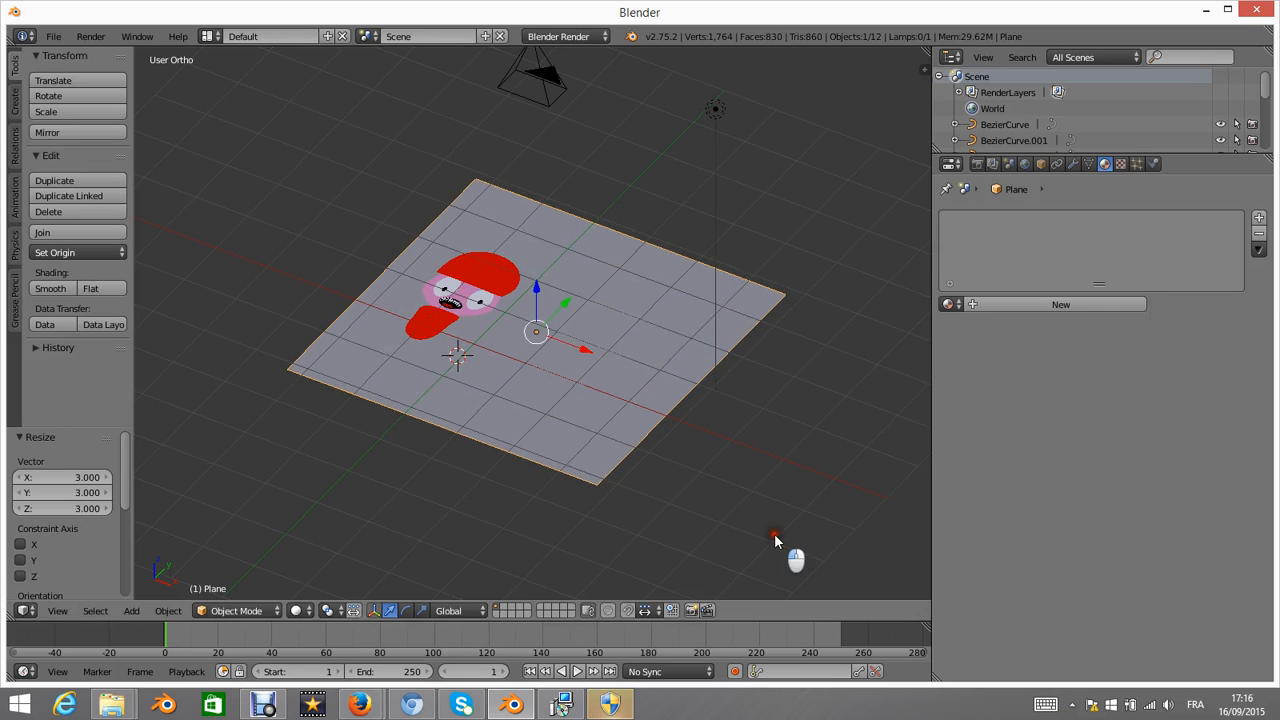
- Give the elongated shape a new material with a magenta diffuse colour of R 0.800, G 0.007, B 0.732
middle_drag(548, 340, 565, 395)
right_click(575, 318)
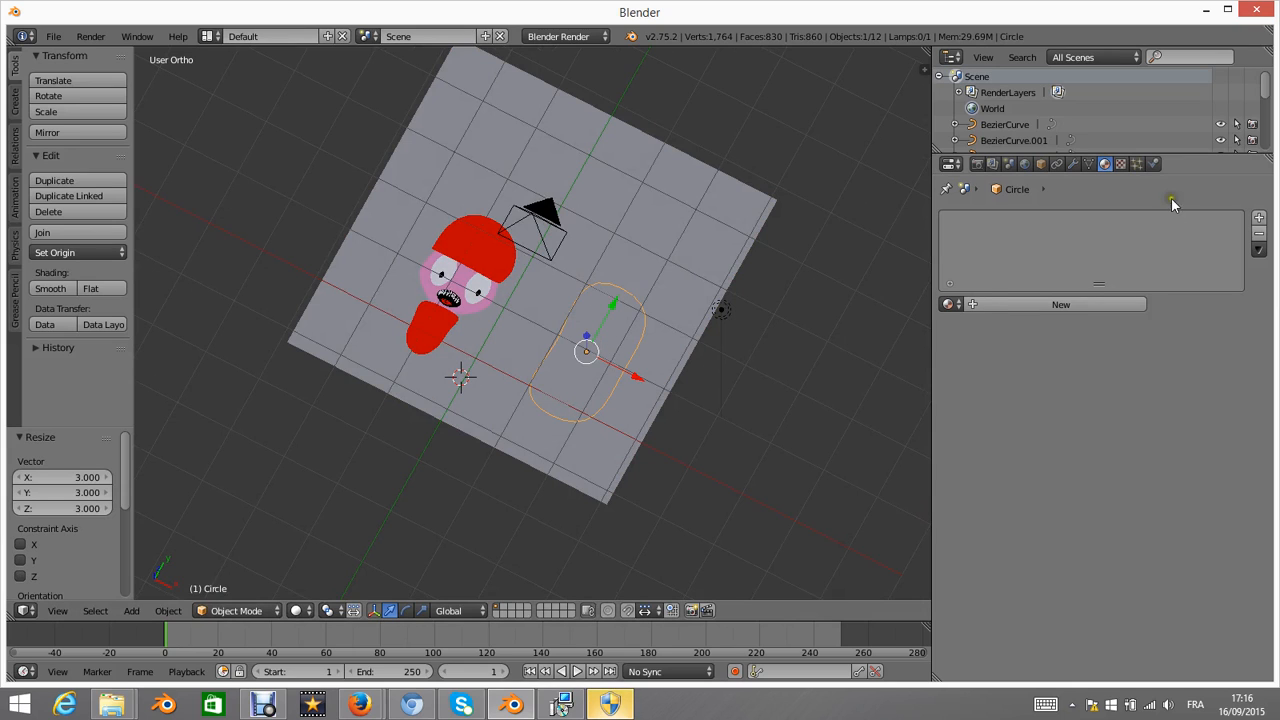
click(1065, 303)
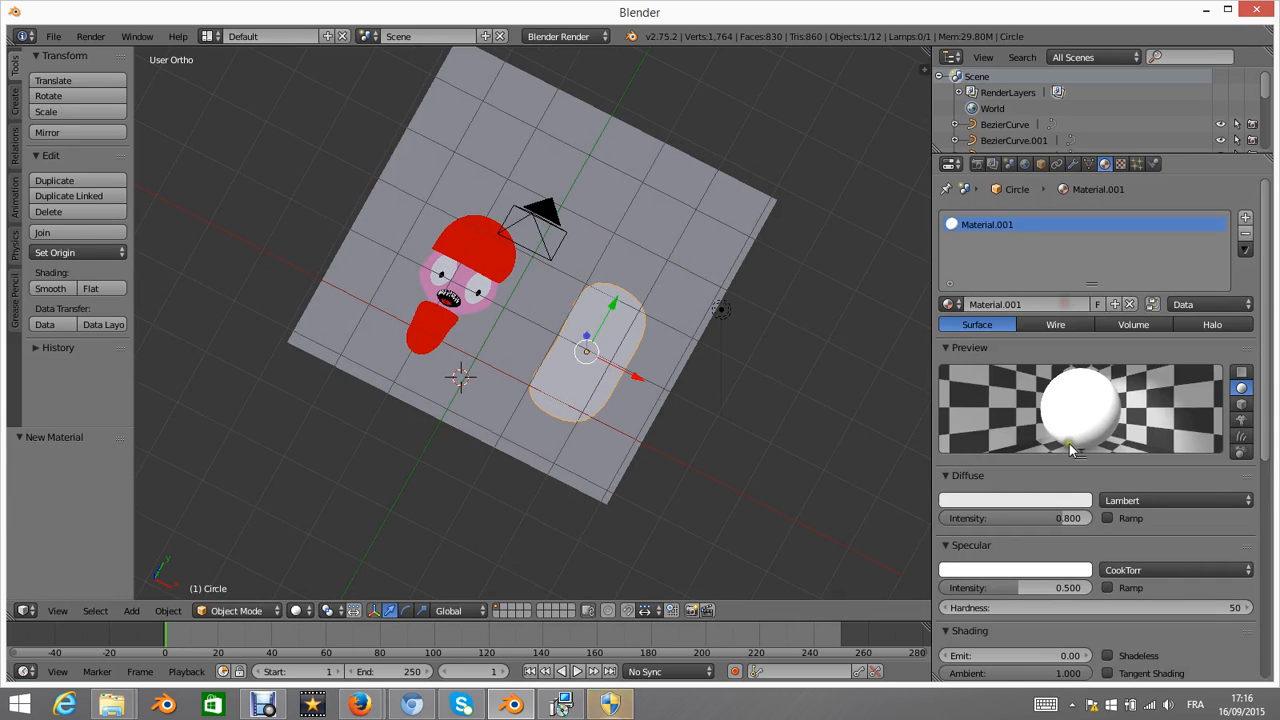
click(1025, 500)
drag(1011, 367, 1050, 375)
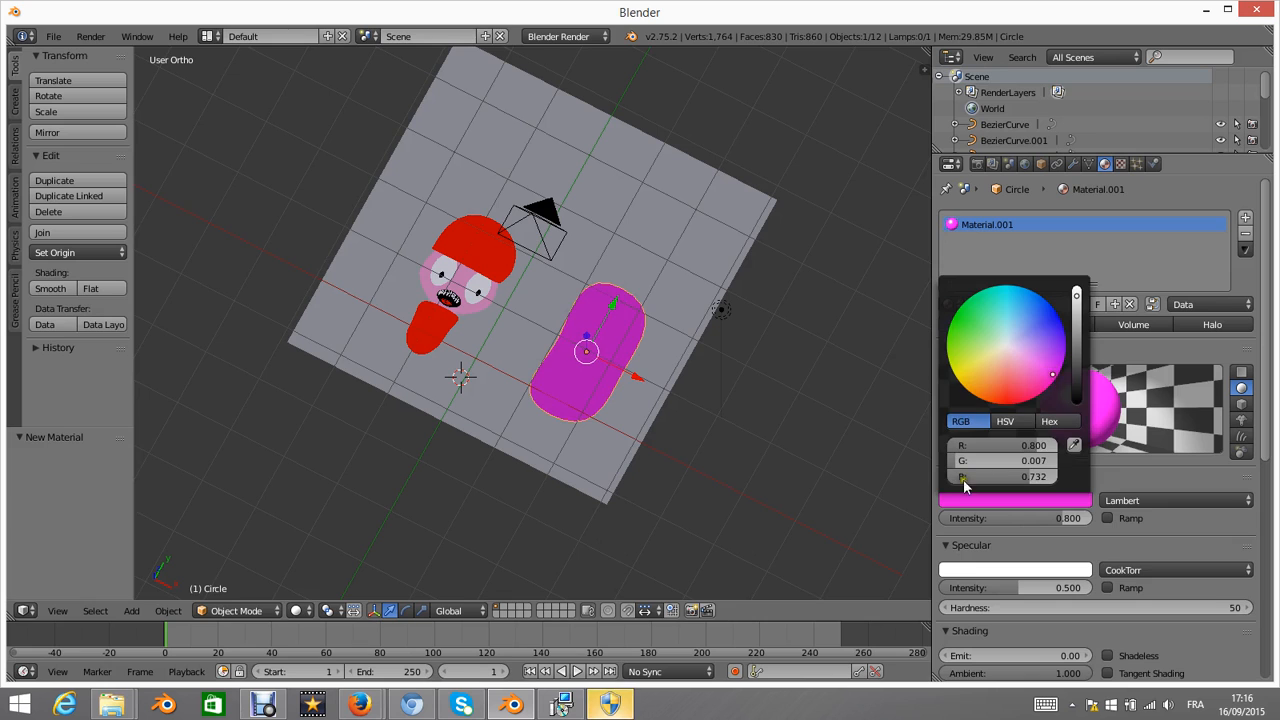
- Extrude two adjacent edges of the background plane about 3.133 units along Z to form two walls
right_click(694, 226)
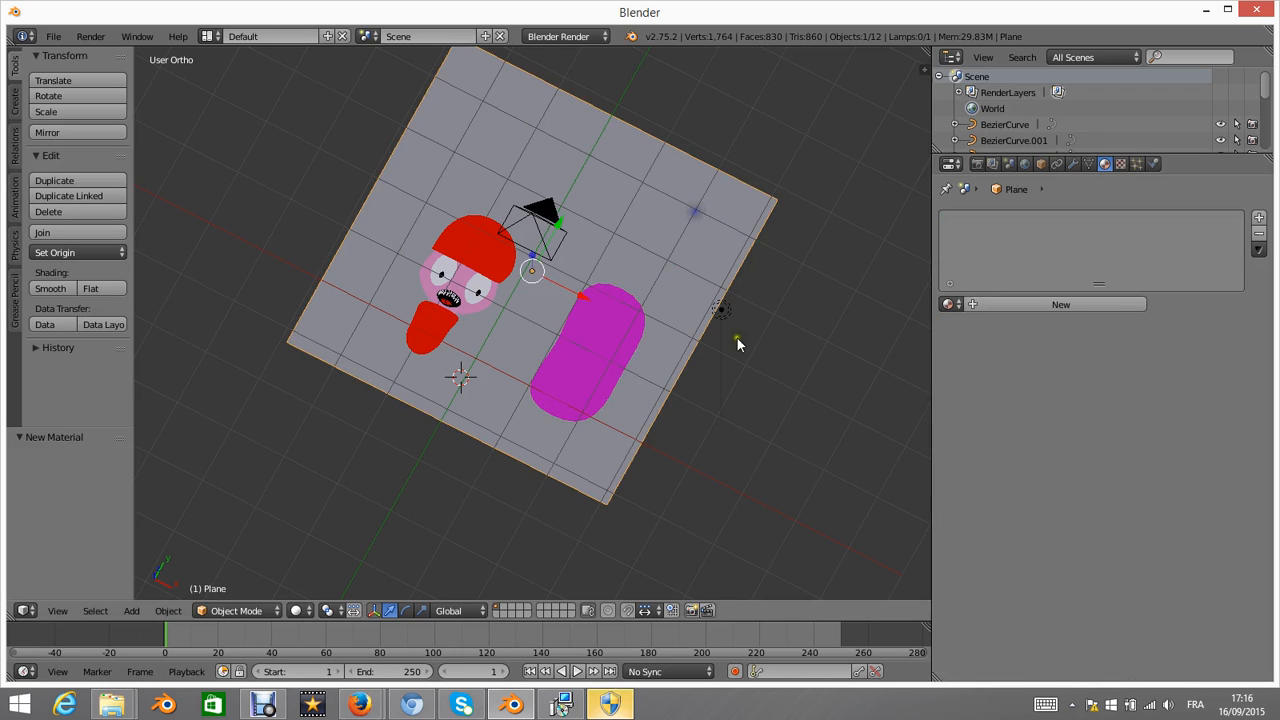
middle_drag(737, 343, 660, 337)
key(Tab)
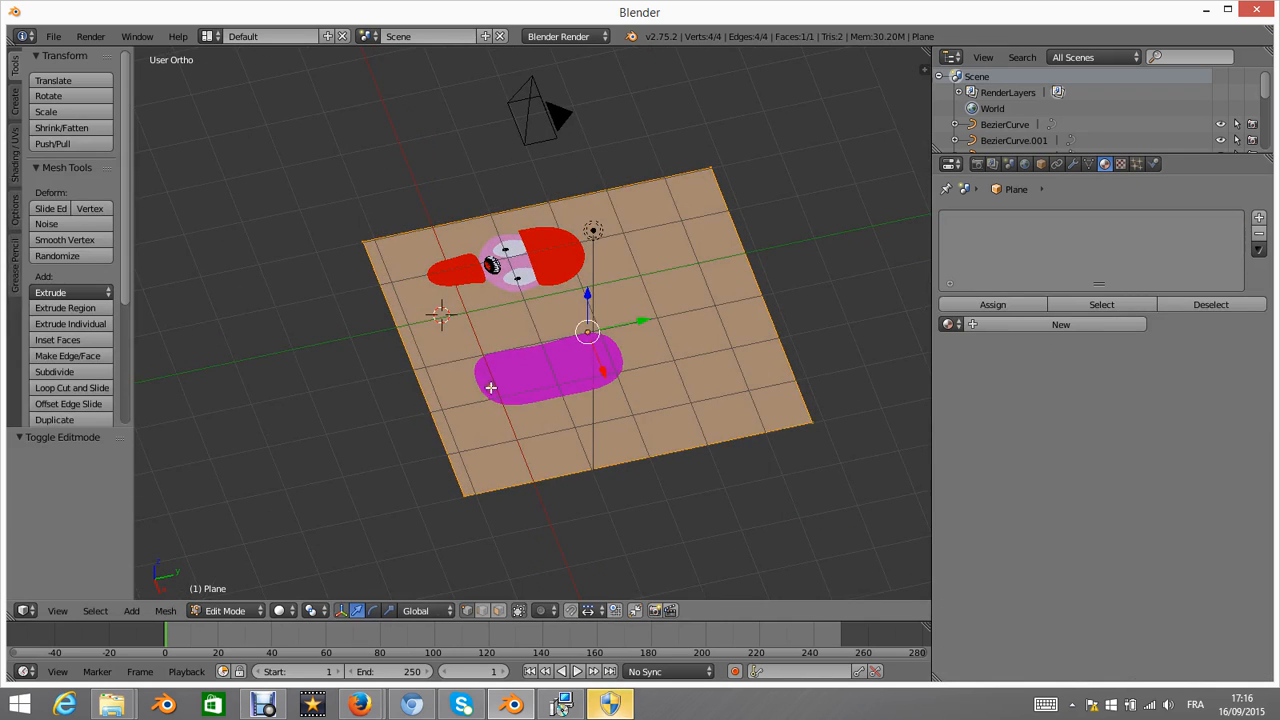
right_click(367, 234)
shift+right_click(467, 489)
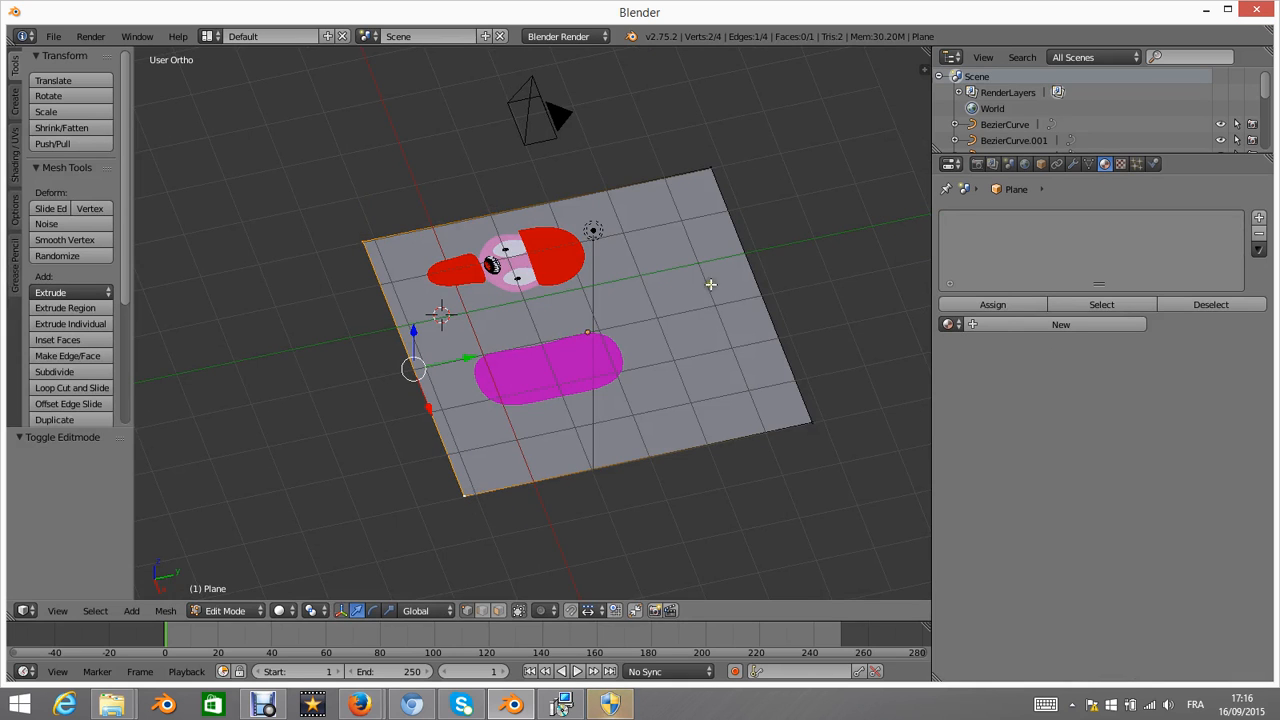
shift+right_click(711, 175)
middle_drag(669, 311, 783, 520)
key(e)
key(z)
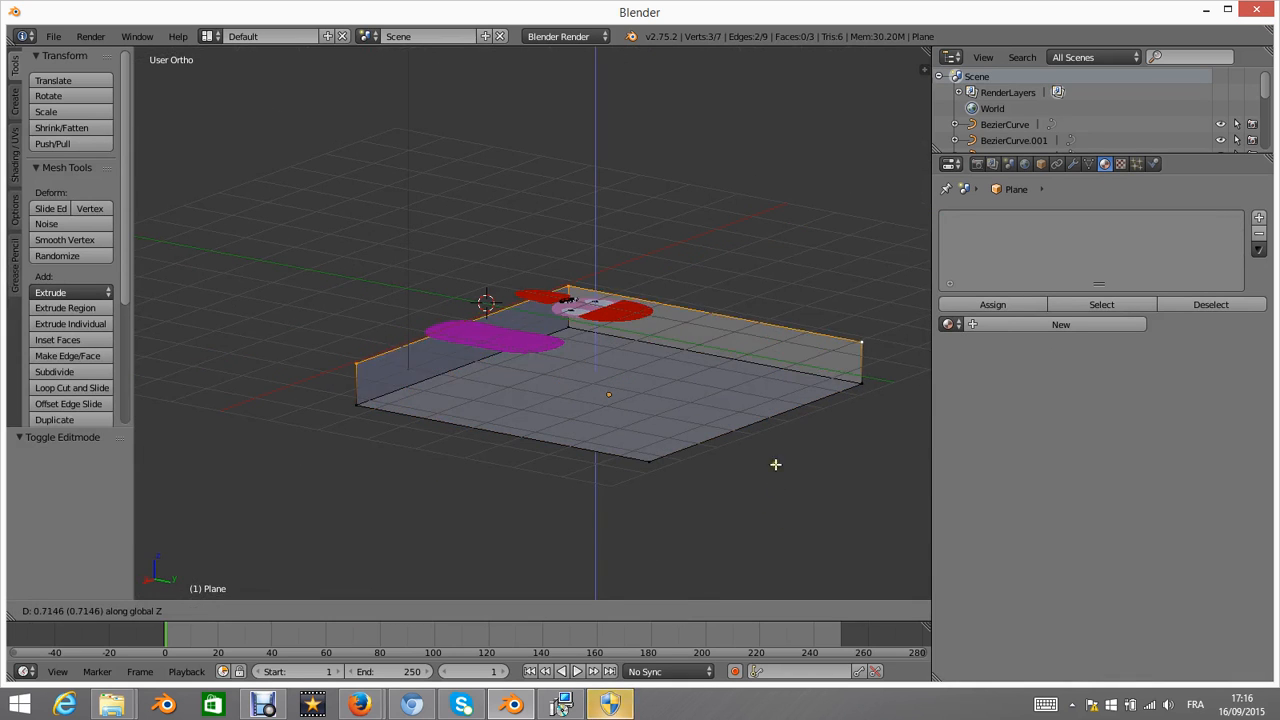
click(789, 346)
middle_drag(789, 346, 809, 481)
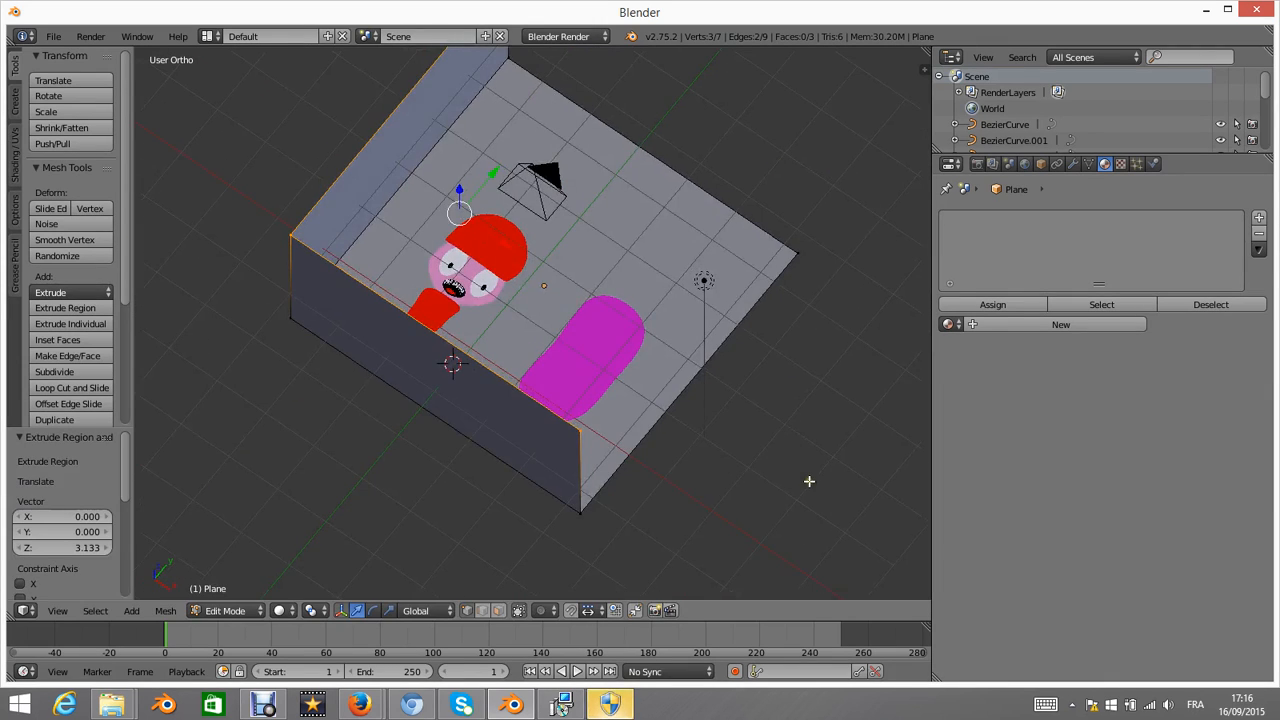
- Render the scene with the extruded background walls, then return to the 3D view
key(KP_7)
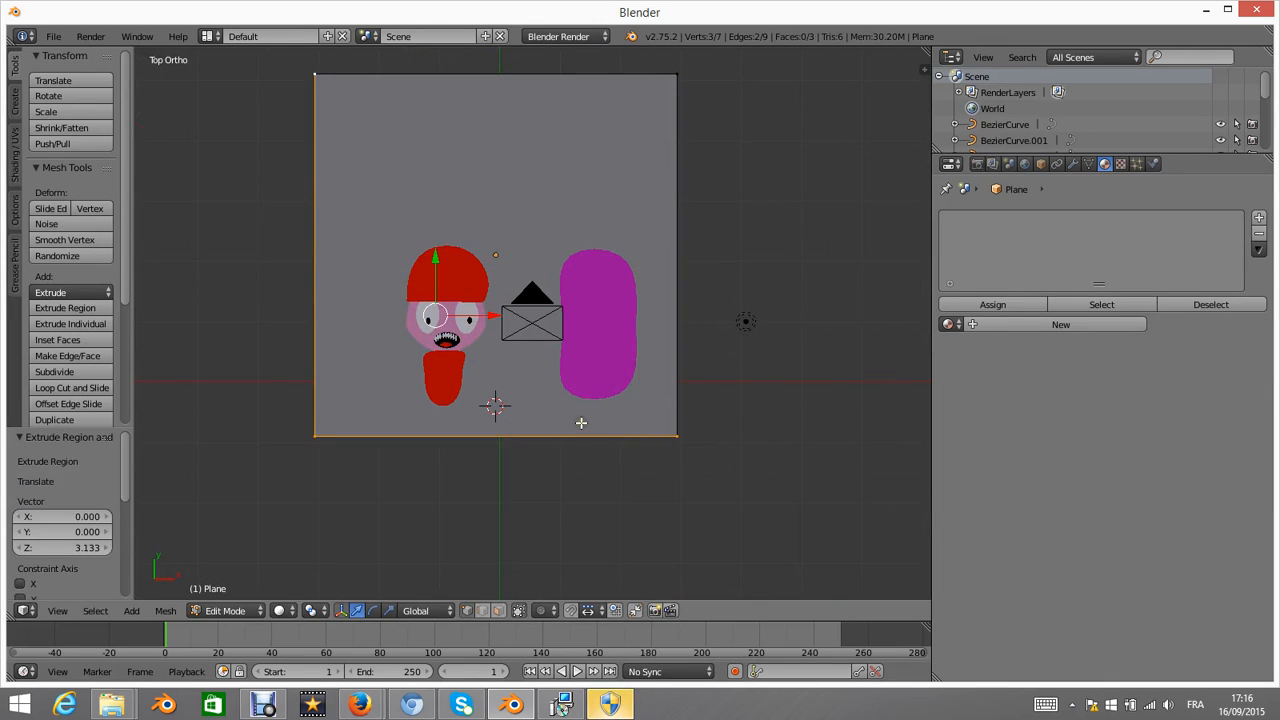
key(F12)
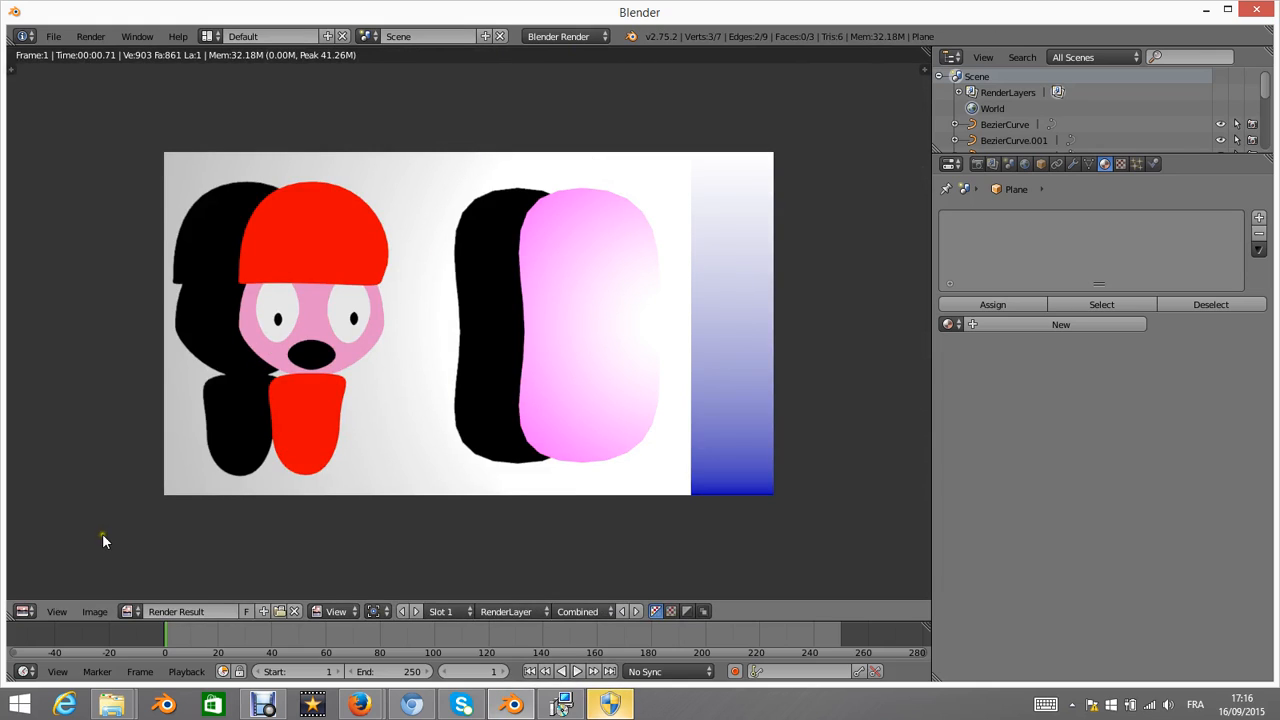
click(20, 611)
click(35, 592)
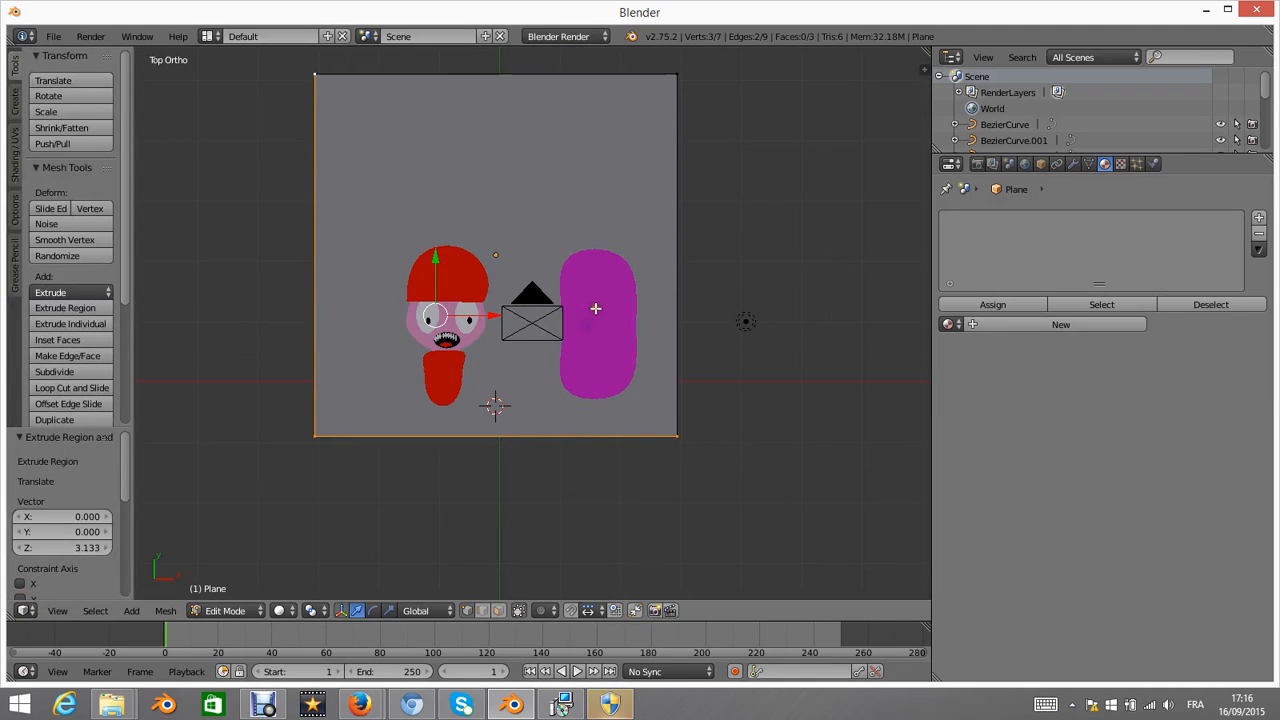
- Leave mesh editing, render again with the magenta shape selected, and make that shape's material shadeless
key(Tab)
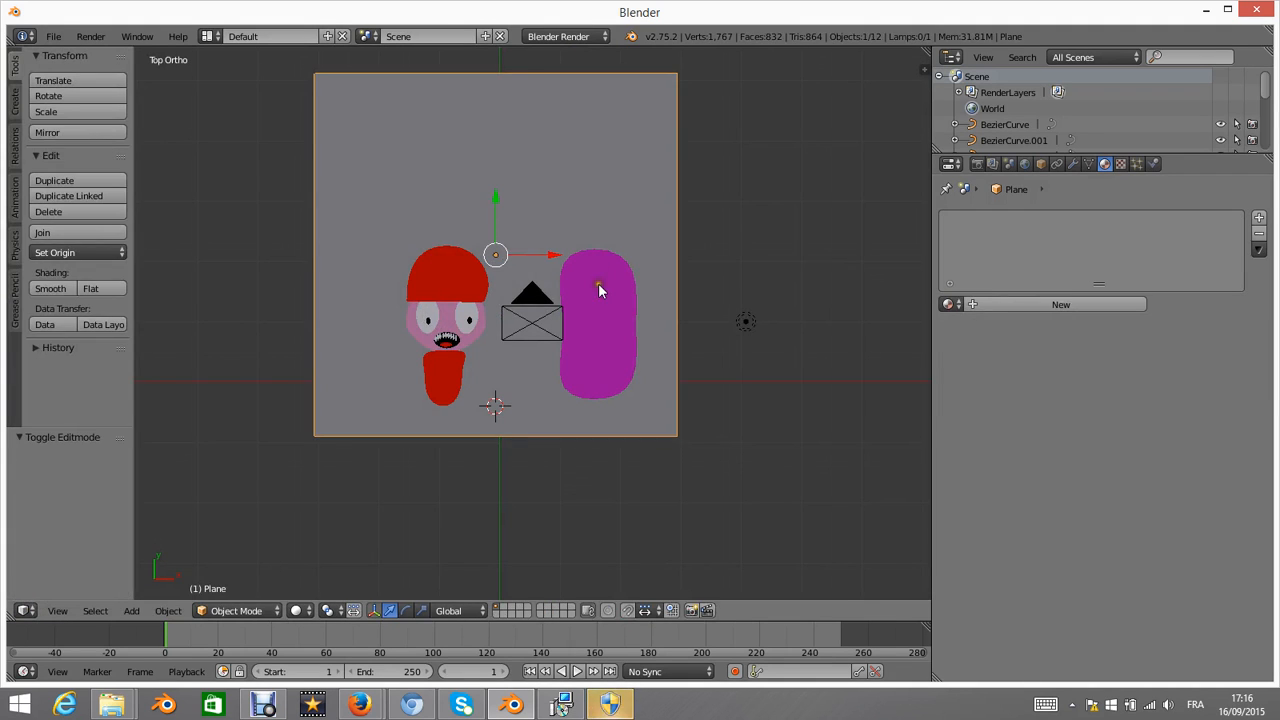
right_click(598, 289)
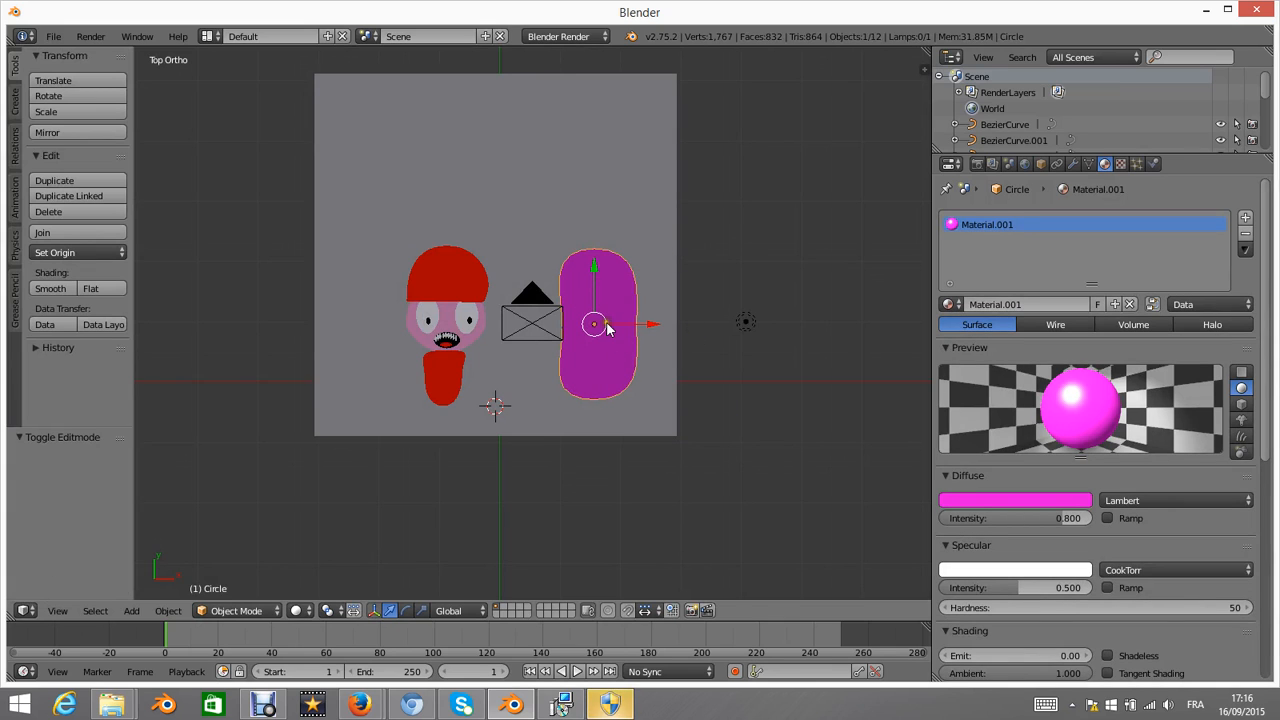
key(F12)
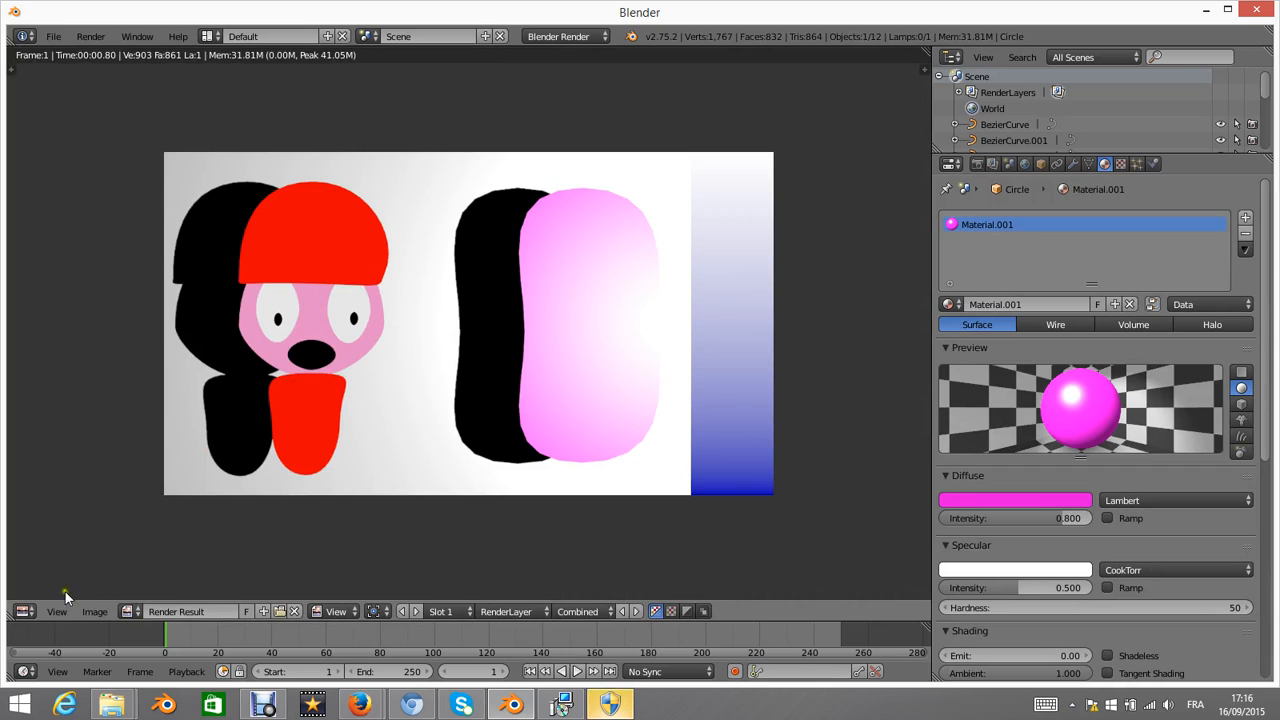
click(22, 611)
click(34, 592)
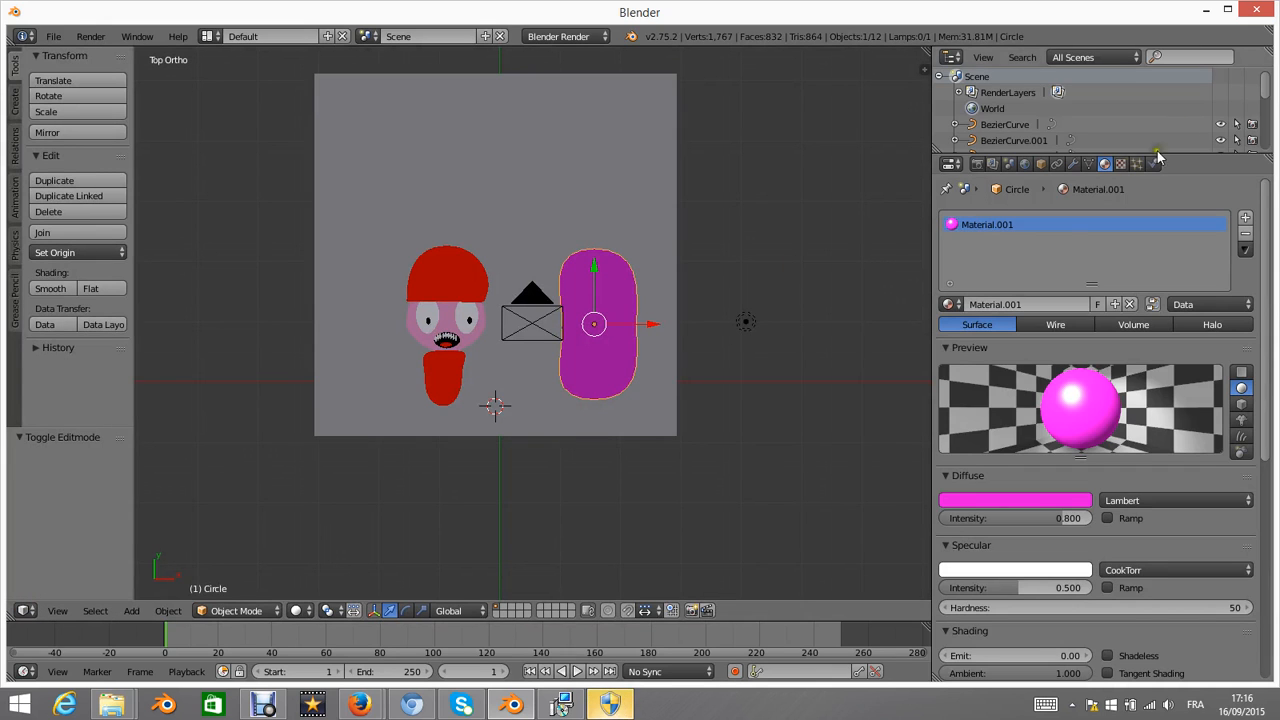
click(1108, 656)
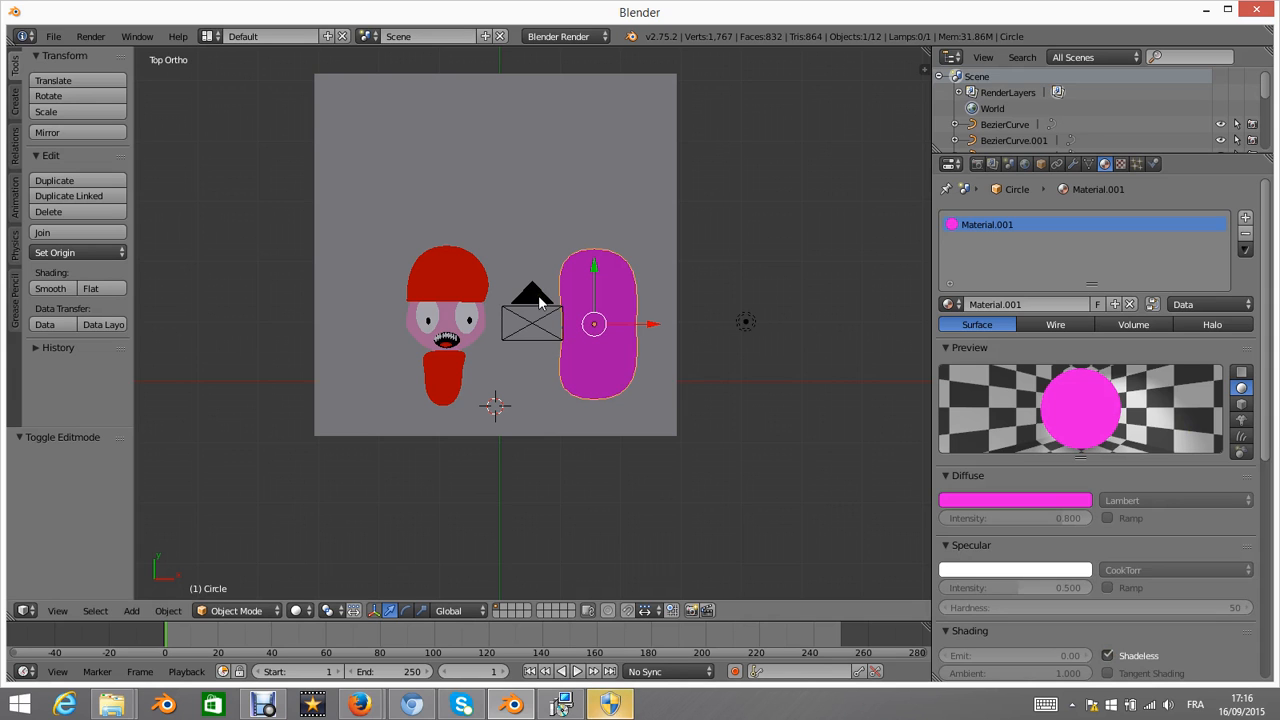
- Move the camera about 2.671 units along X, beyond the open side of the background
middle_drag(508, 240, 401, 277)
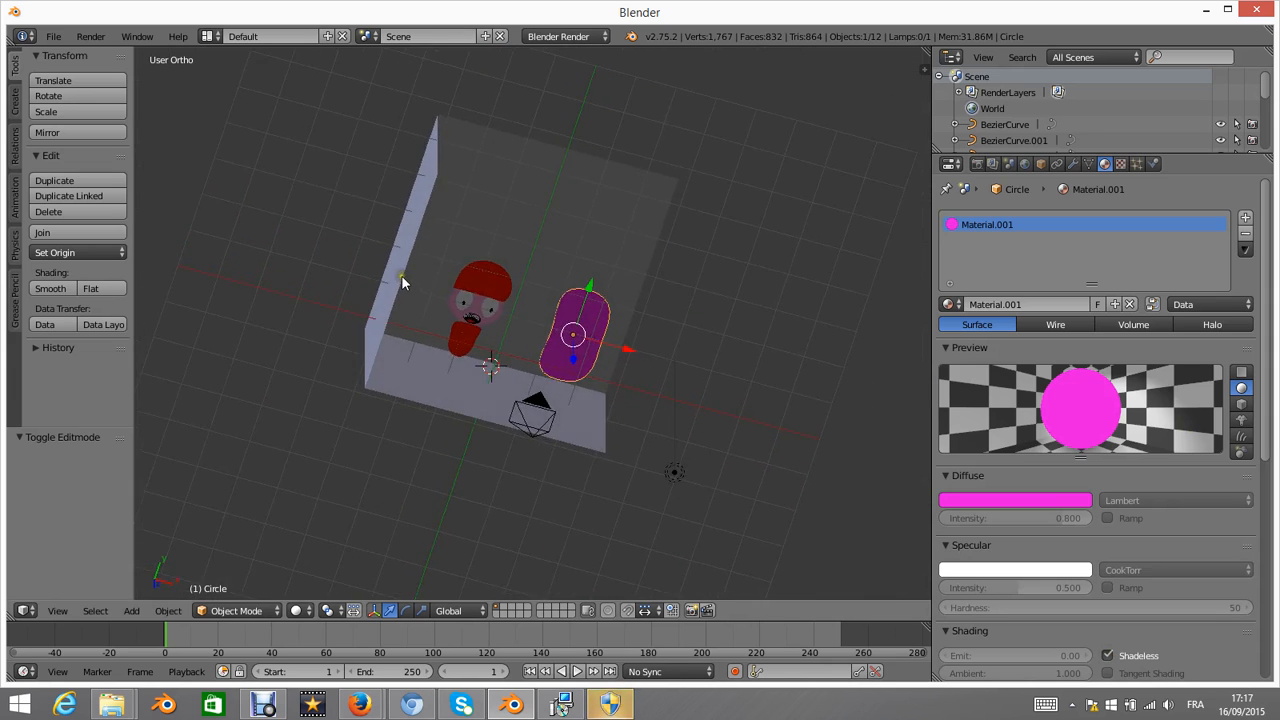
right_click(522, 412)
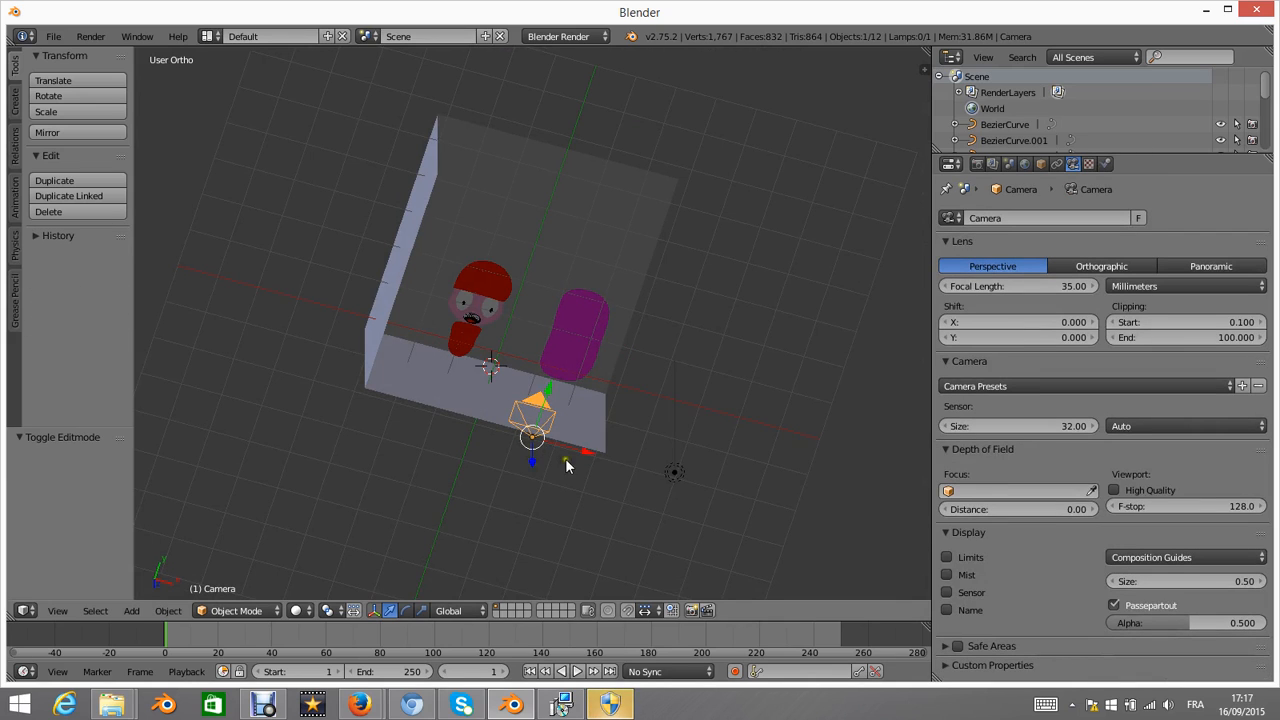
drag(584, 455, 689, 478)
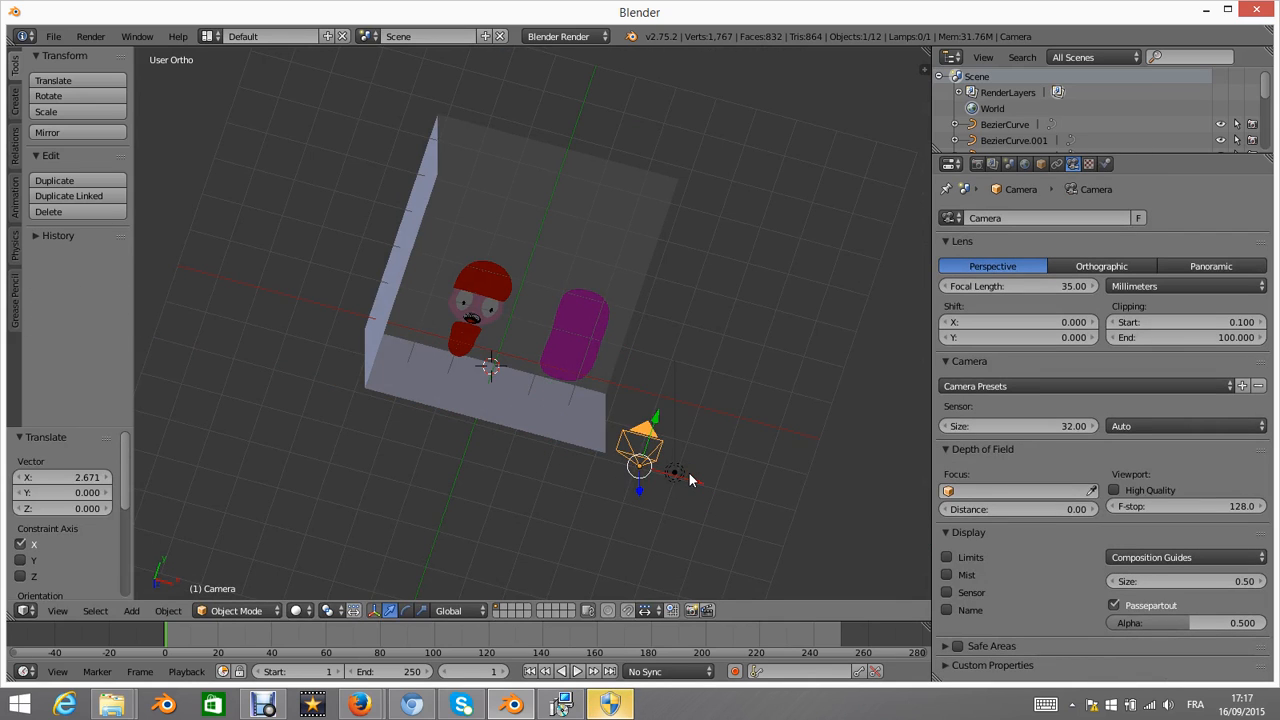
- Rotate the camera about 22.495° around the global Y axis, towards the characters
key(KP_7)
key(KP_5)
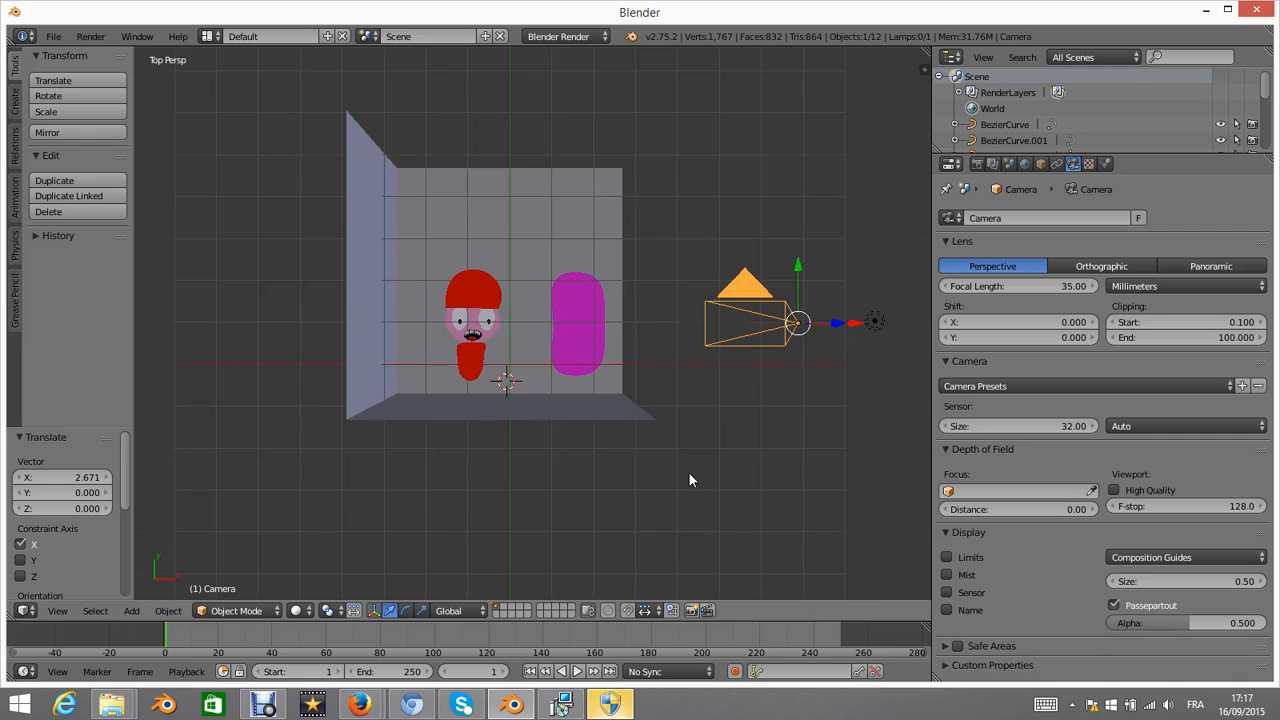
key(KP_1)
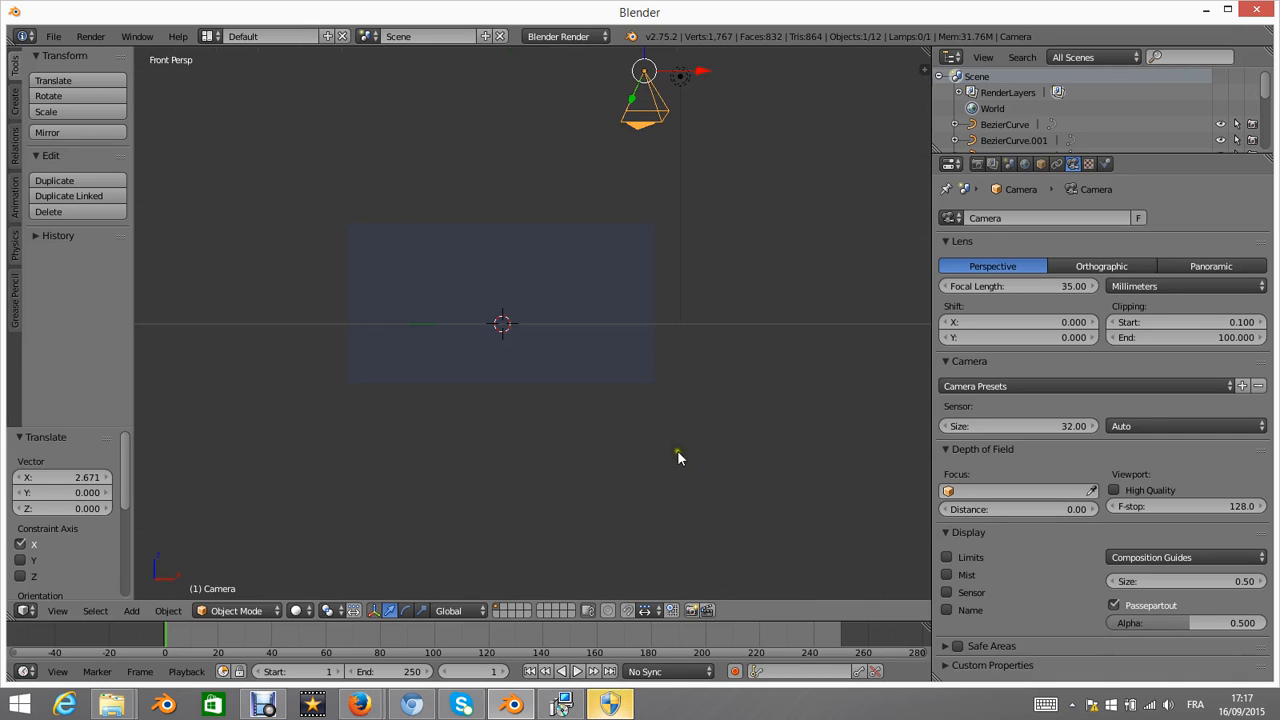
key(KP_3)
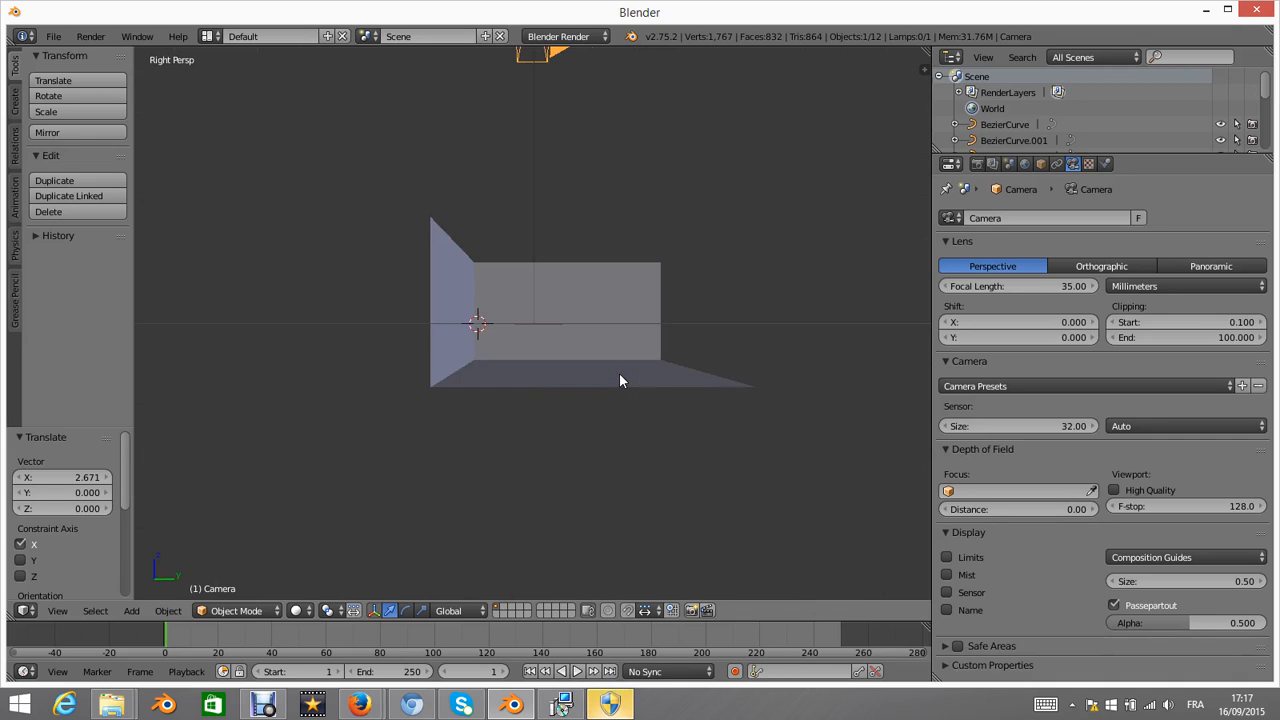
scroll(593, 326, down, 3)
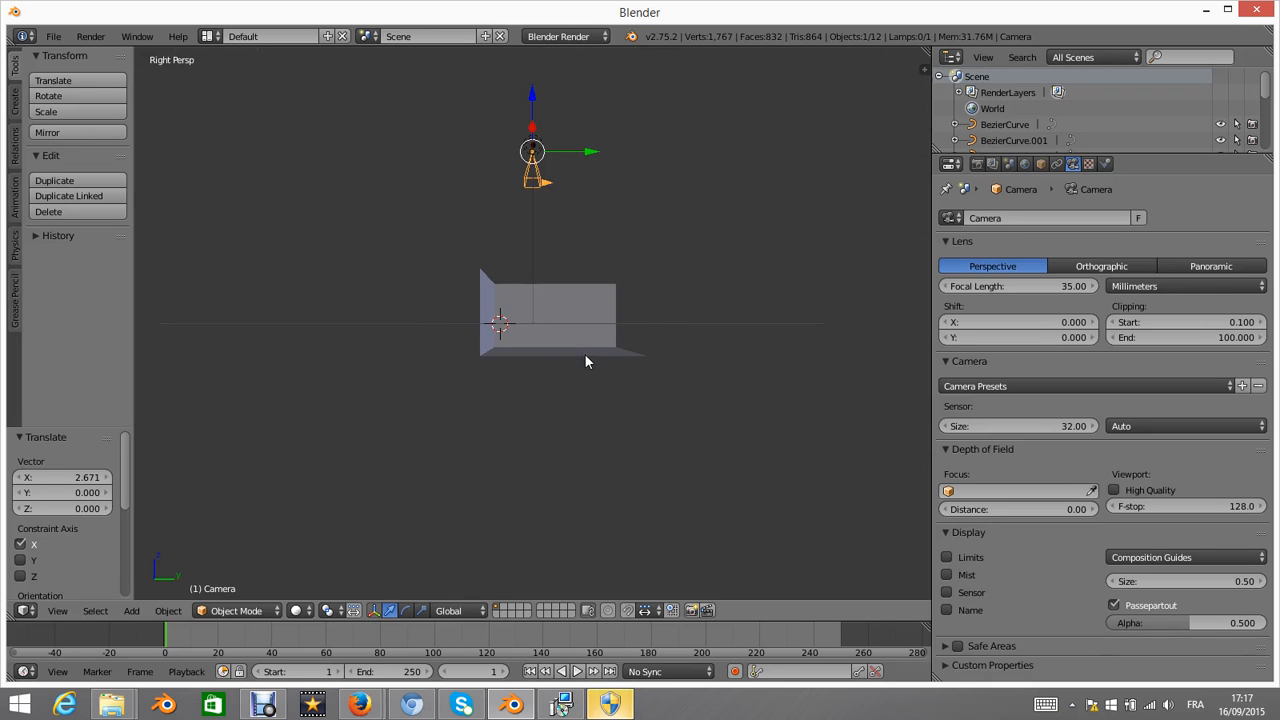
middle_drag(528, 370, 638, 468)
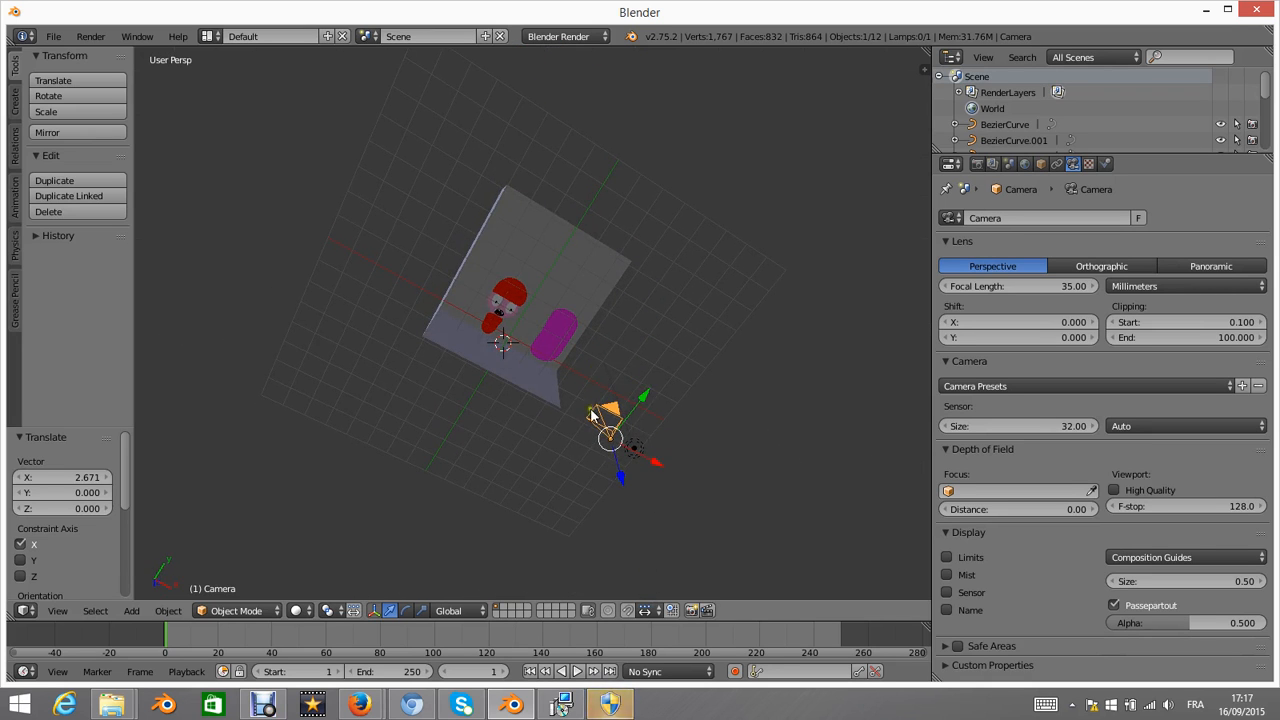
key(r)
key(y)
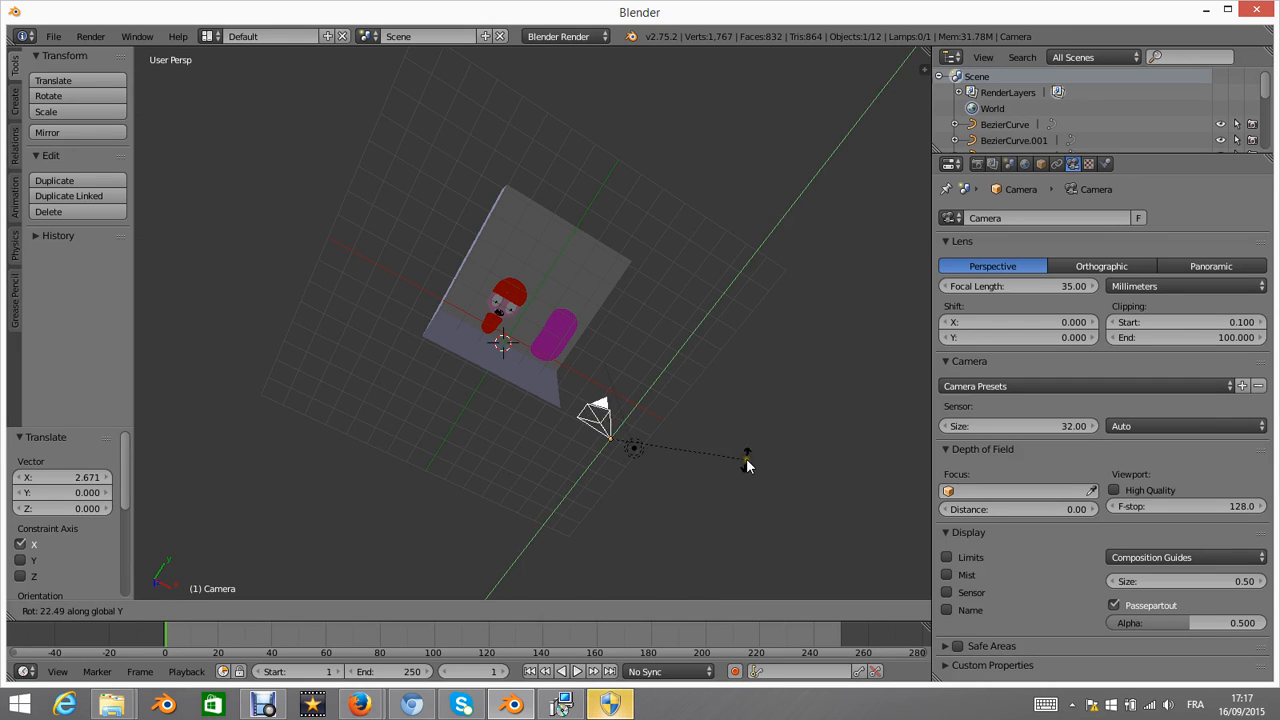
click(746, 458)
- Render the scene from the angled camera, examine the teeth and tongue up close, and return to the 3D view
key(KP_0)
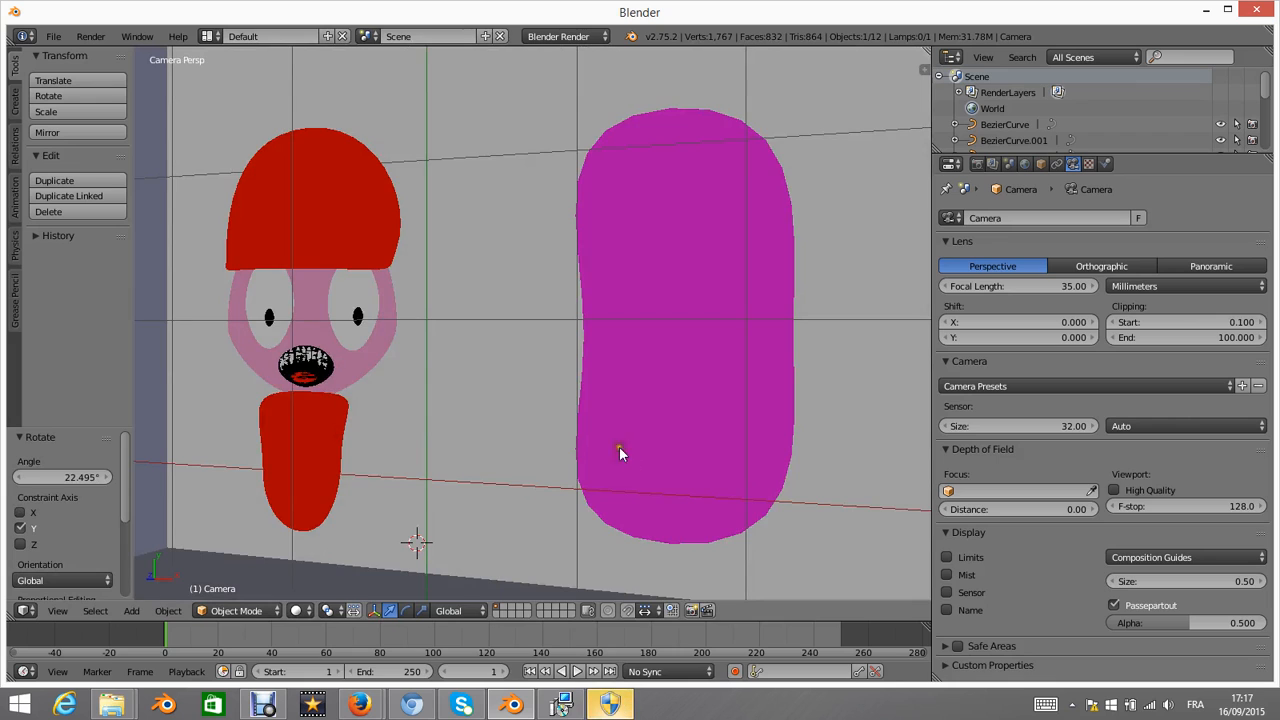
scroll(593, 409, down, 4)
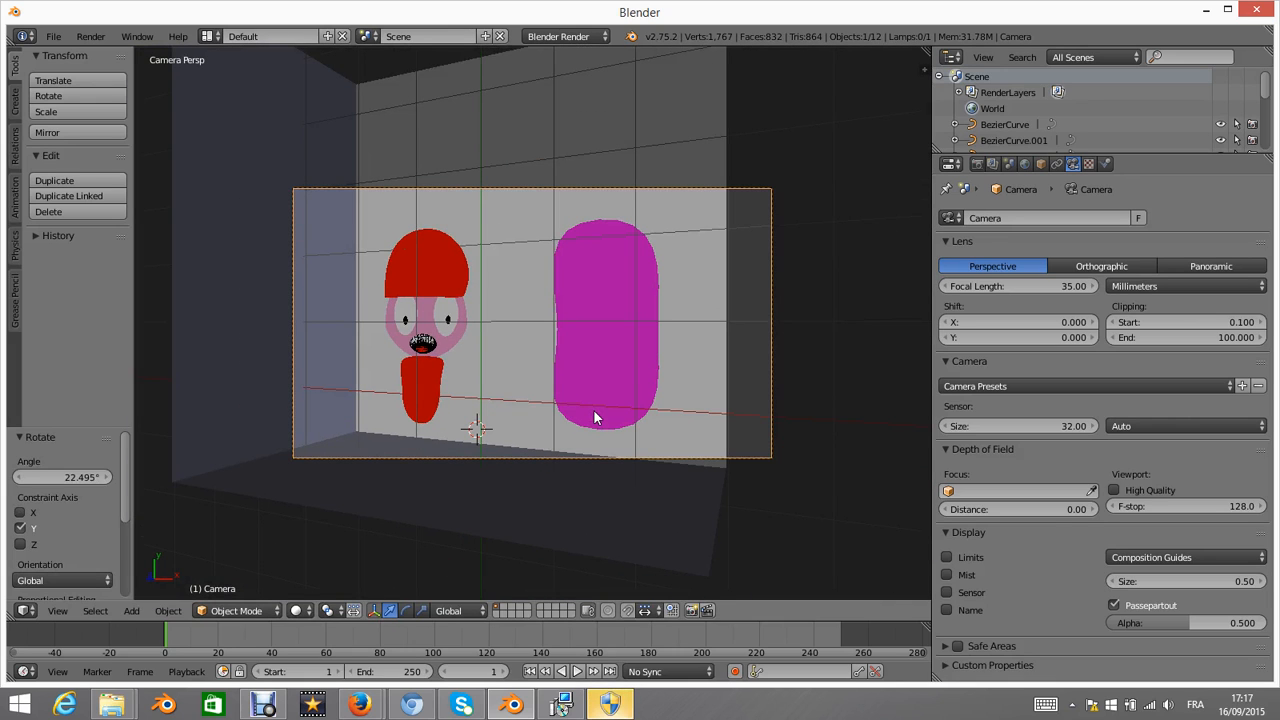
key(F12)
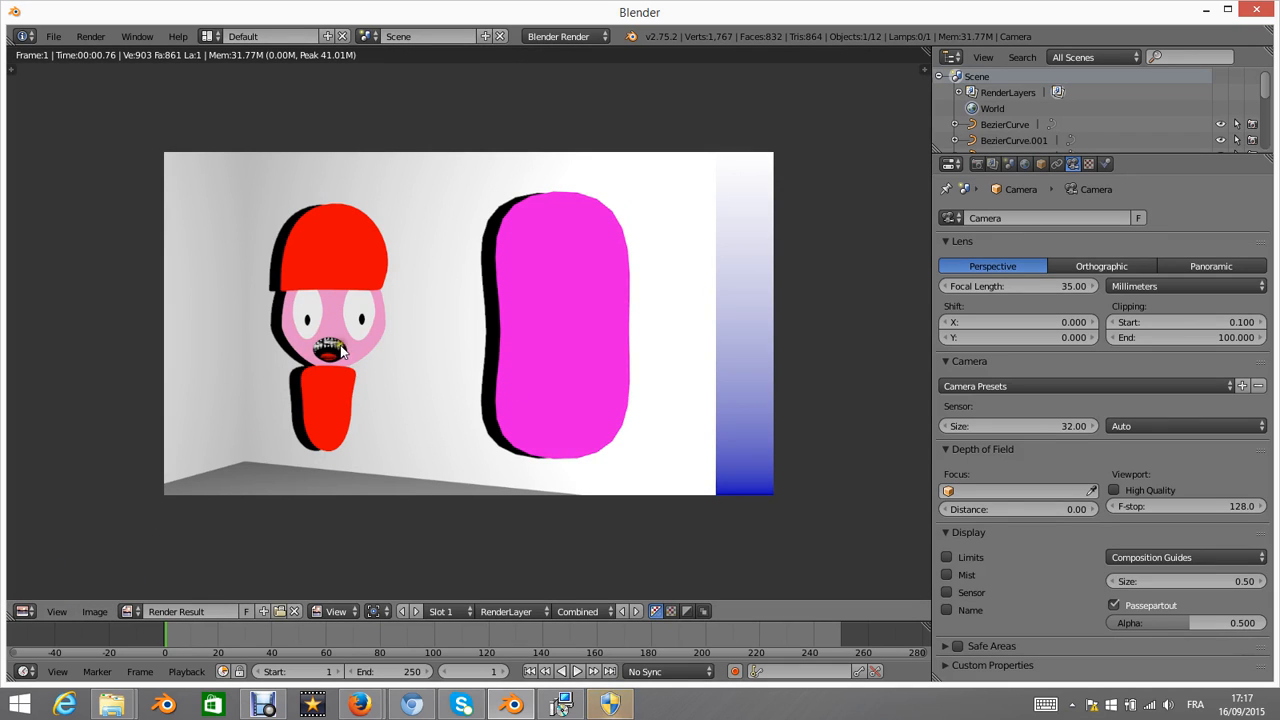
scroll(300, 360, up, 6)
middle_drag(190, 376, 434, 346)
scroll(271, 378, up, 3)
middle_drag(258, 372, 581, 380)
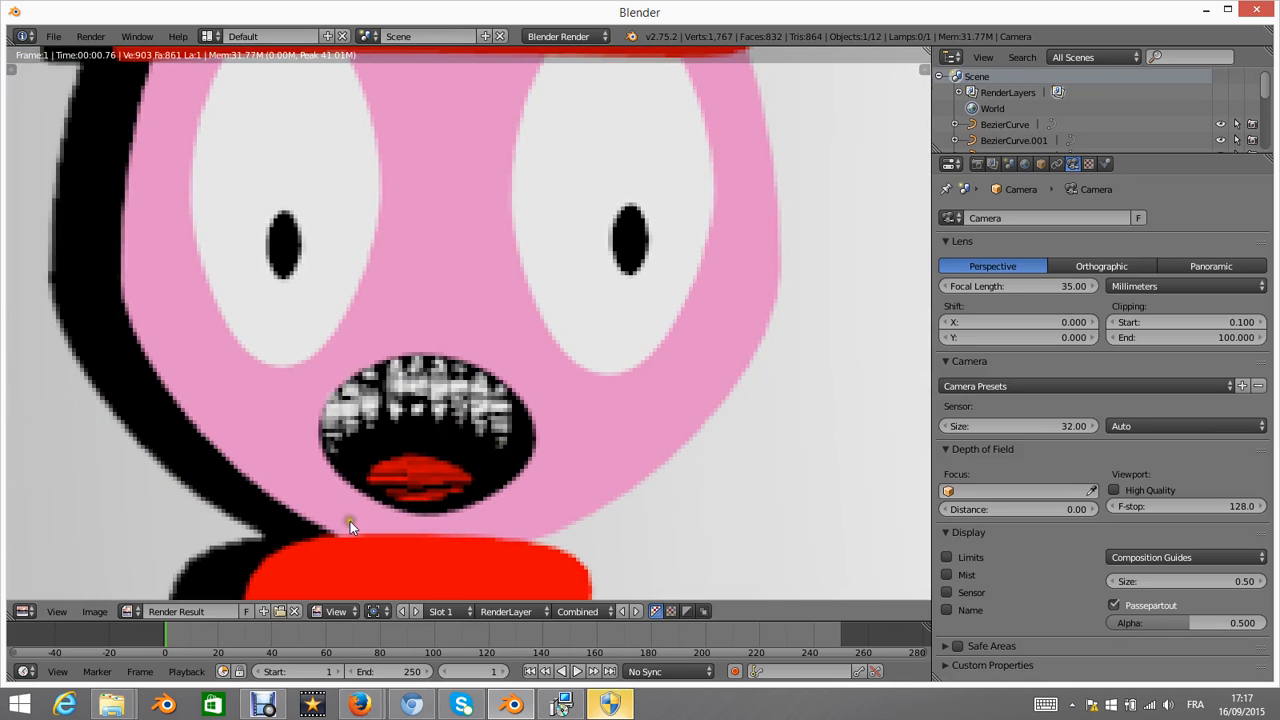
click(24, 611)
click(50, 591)
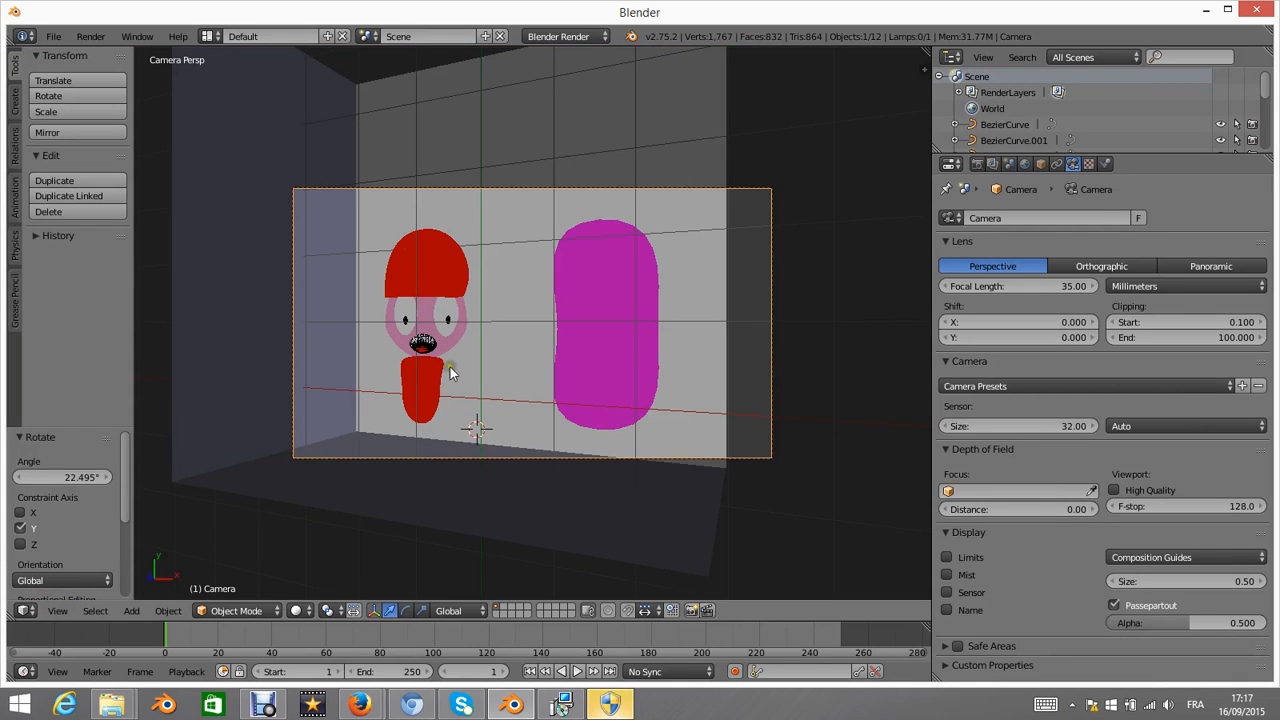
- Select the character's mouth curve, frame it up close and open it for editing
right_click(424, 344)
key(KP_Decimal)
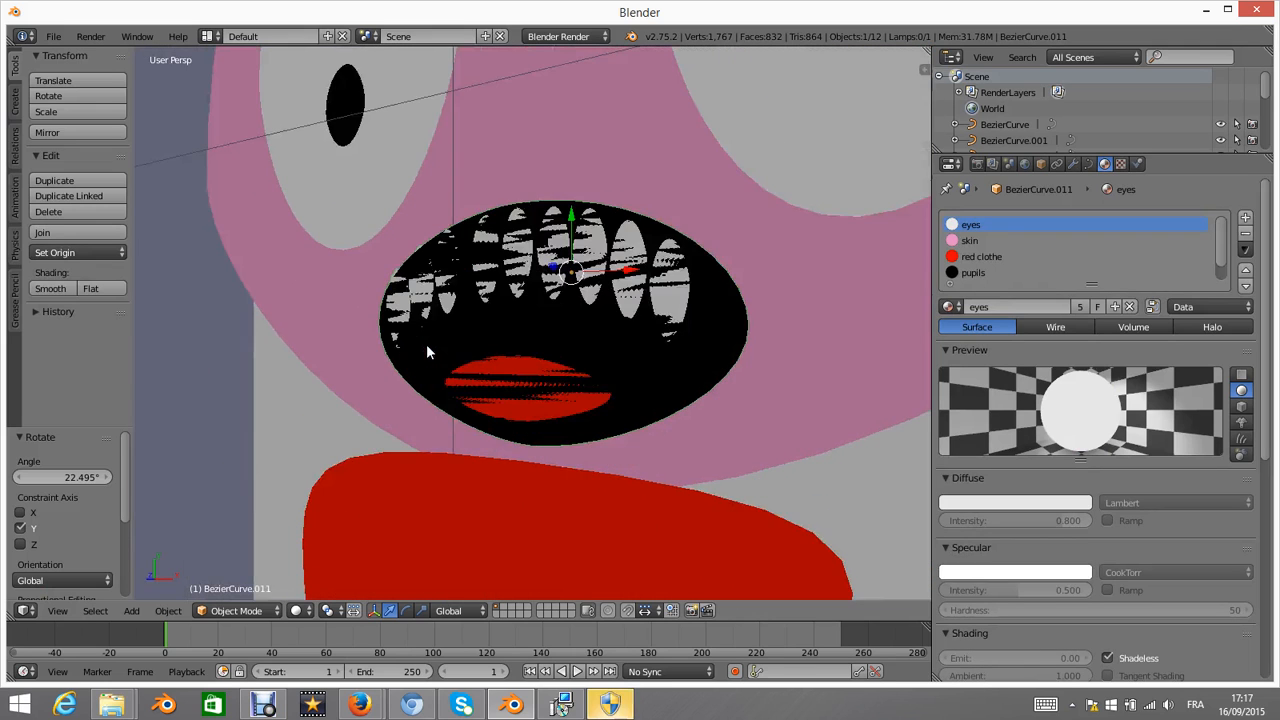
scroll(596, 282, up, 4)
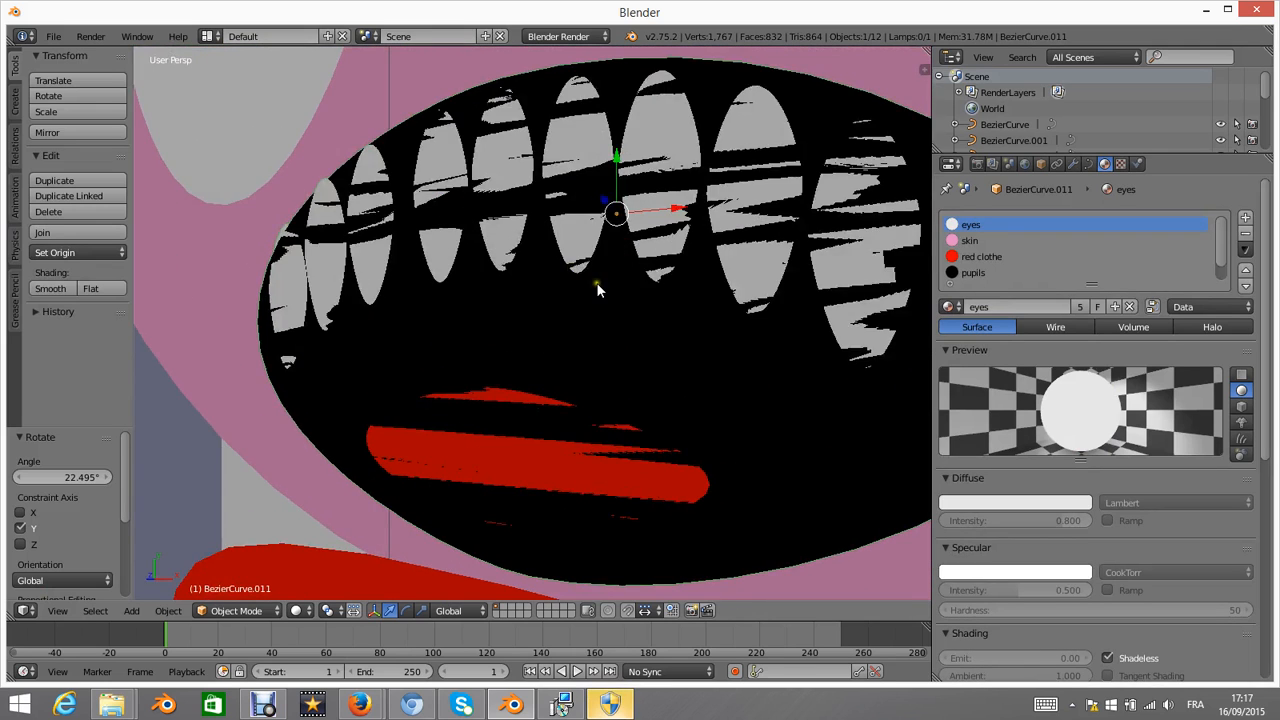
scroll(598, 279, down, 3)
key(Tab)
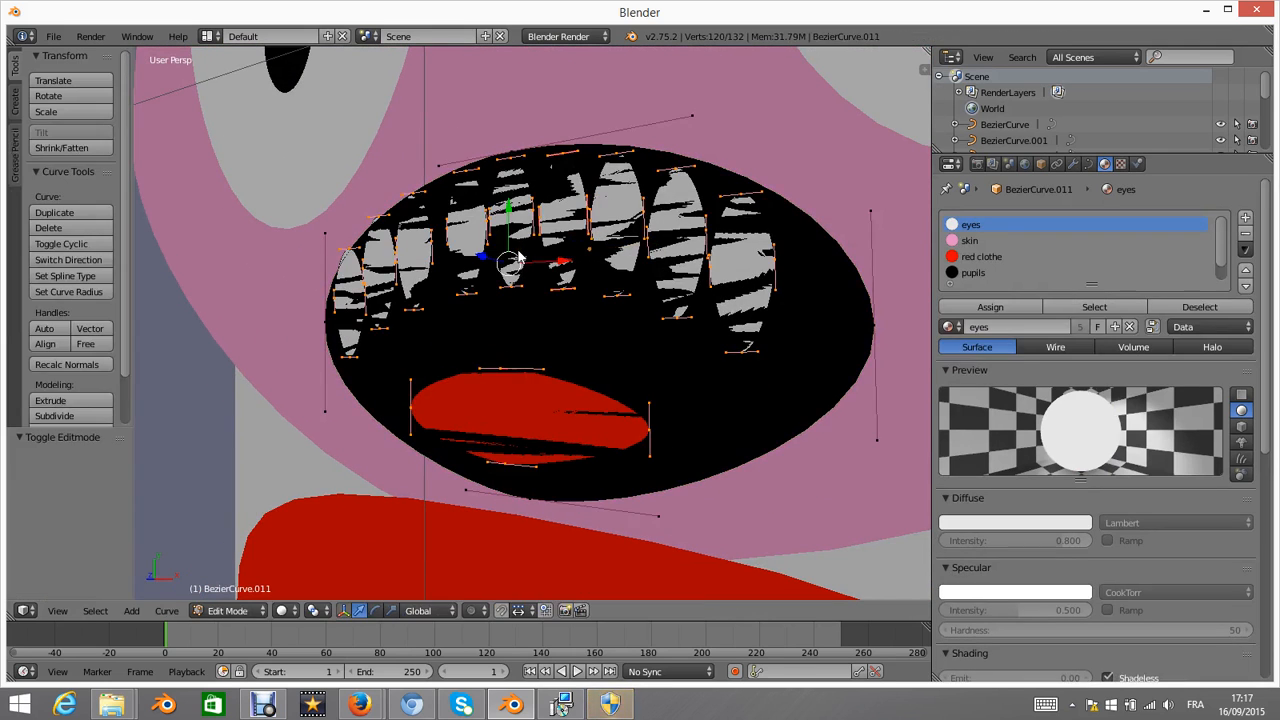
- Select one whole upper tooth just right of the mouth's centre, move it 0.011 units along global Z, and leave curve editing
right_click(643, 210)
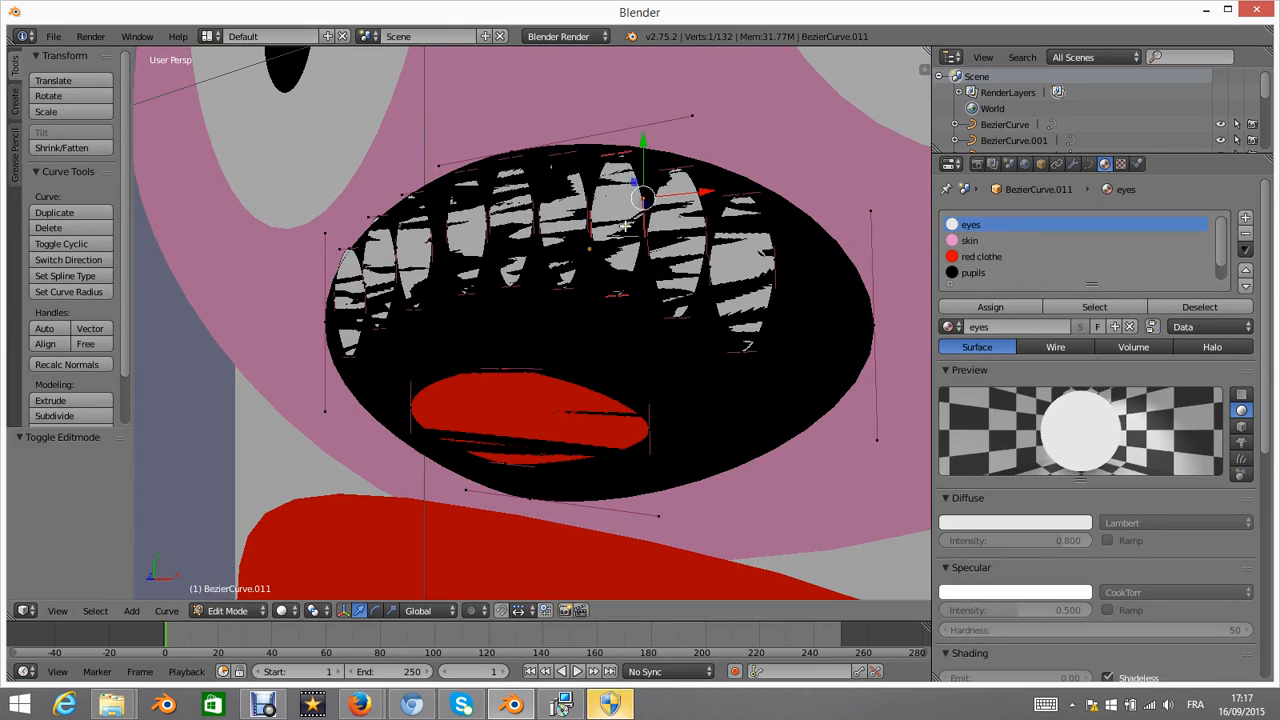
right_click(618, 156)
key(ctrl+l)
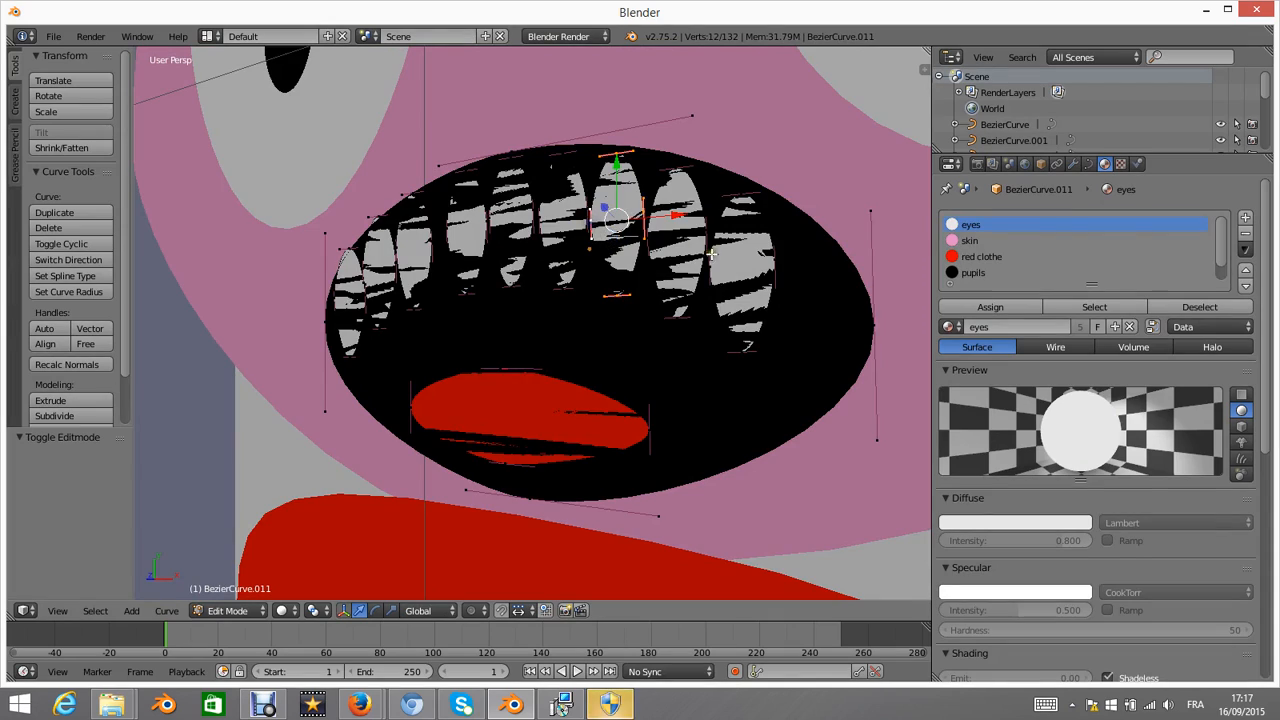
middle_drag(713, 254, 652, 268)
middle_drag(765, 283, 629, 361)
key(g)
key(z)
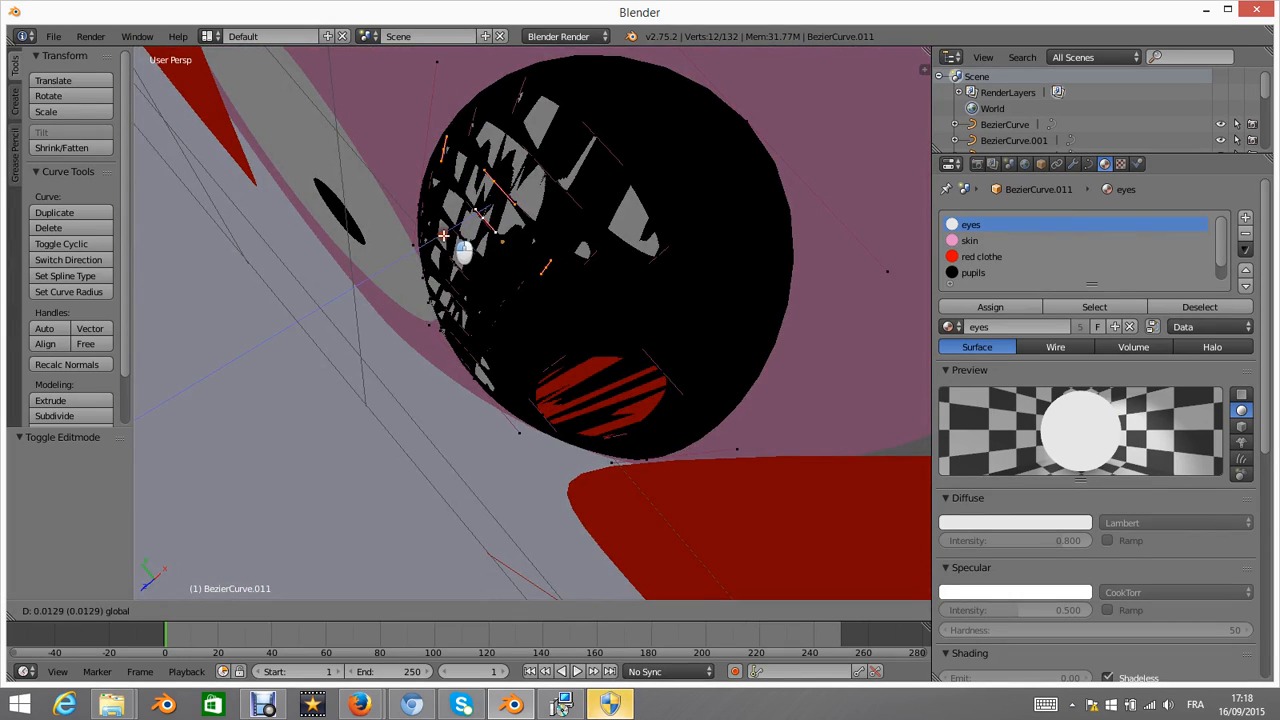
click(438, 222)
scroll(674, 188, down, 4)
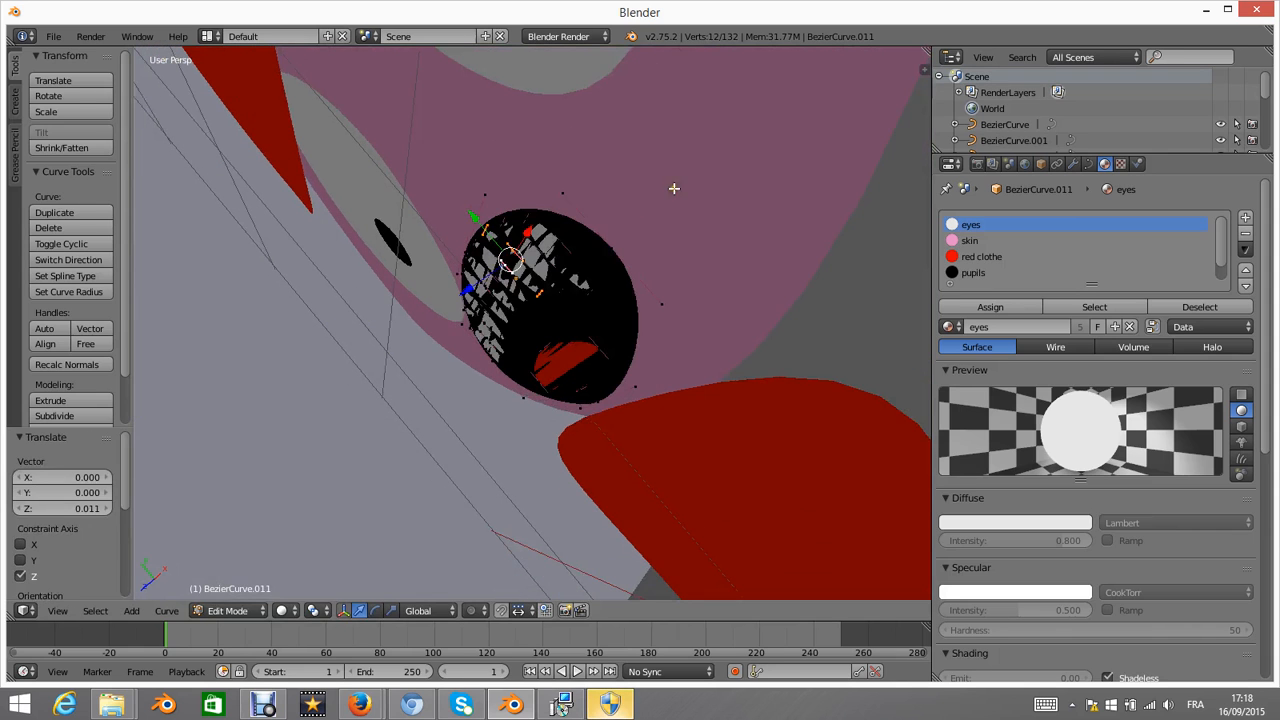
key(Tab)
- Render the scene through the camera to check the mouth, and return to the 3D view
middle_drag(595, 228, 664, 196)
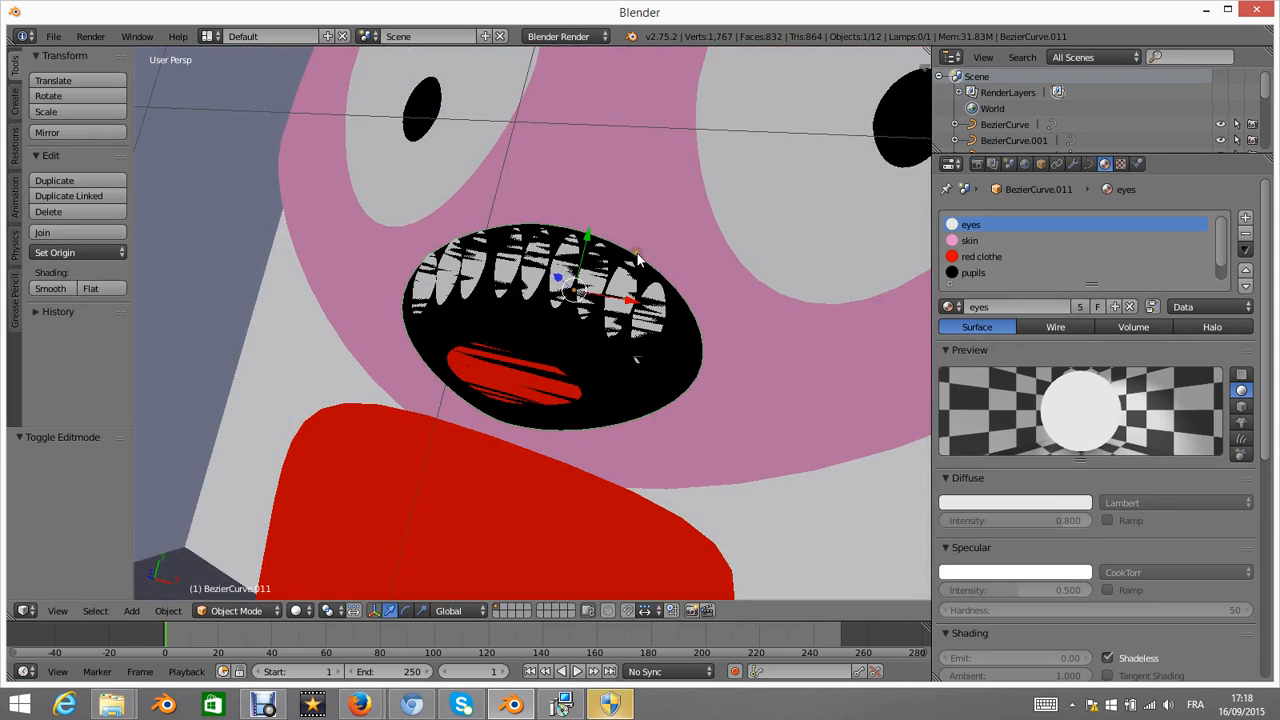
scroll(637, 257, down, 10)
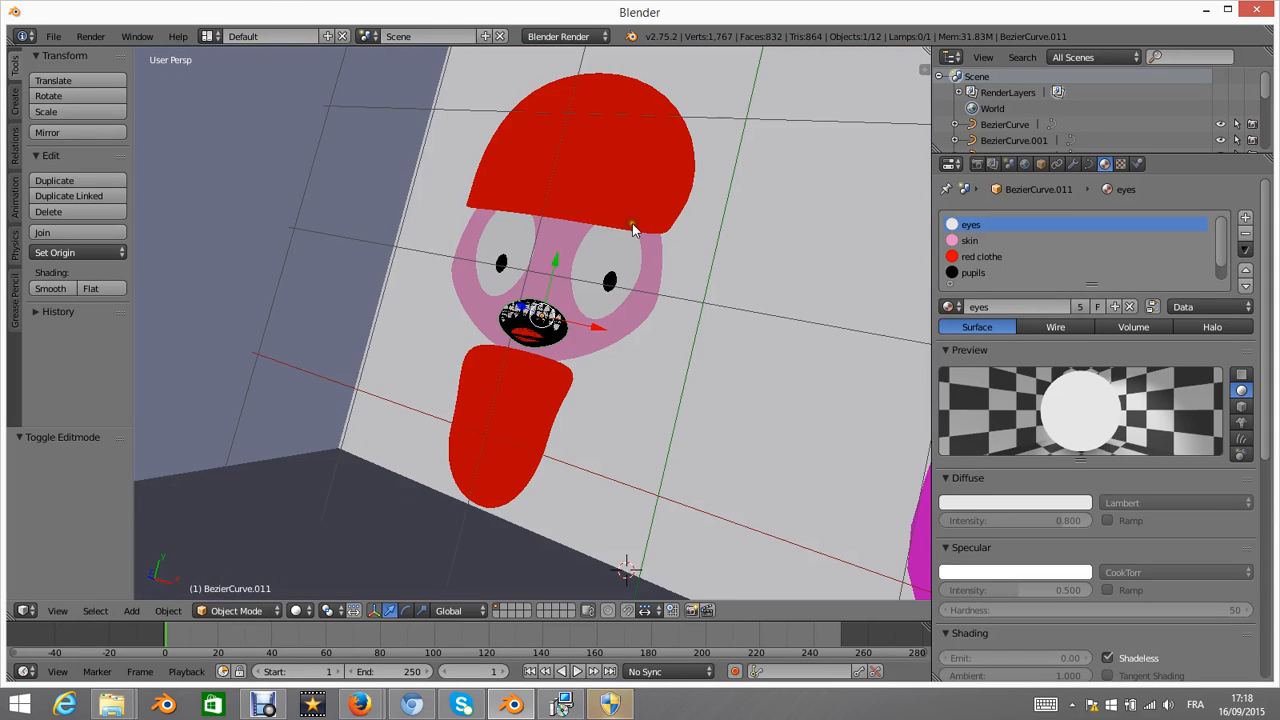
middle_drag(636, 295, 665, 314)
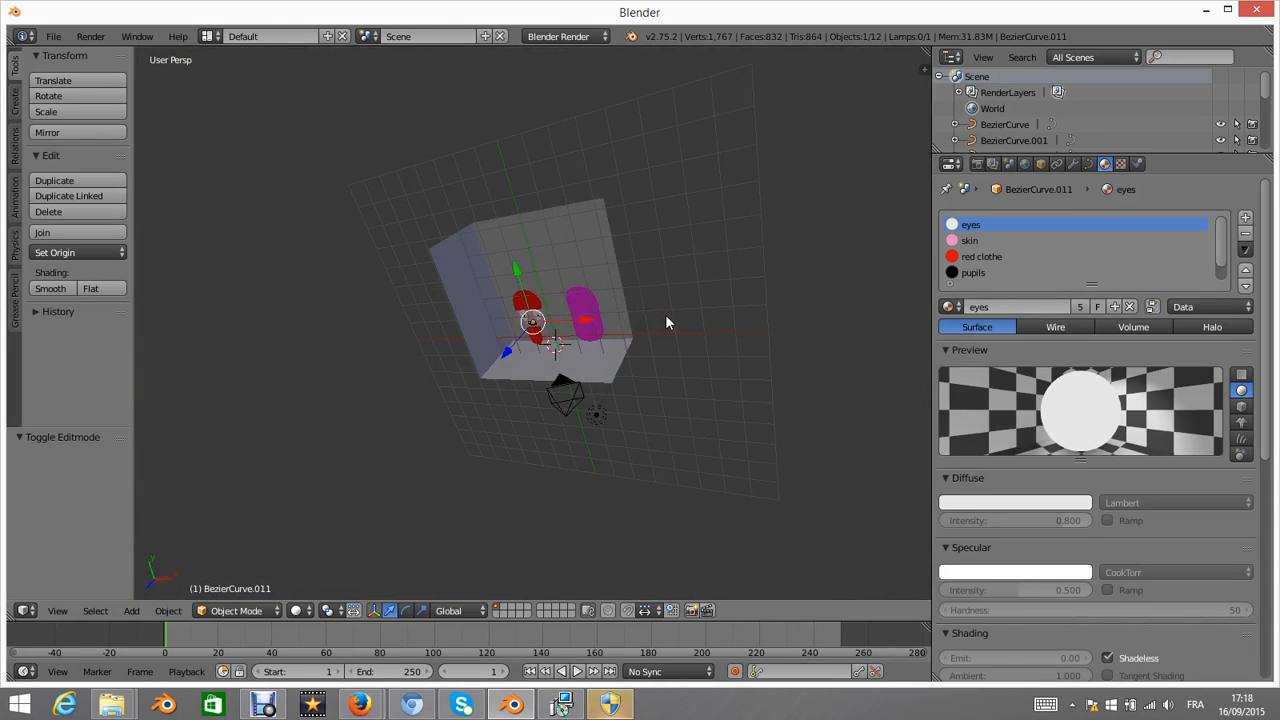
key(KP_0)
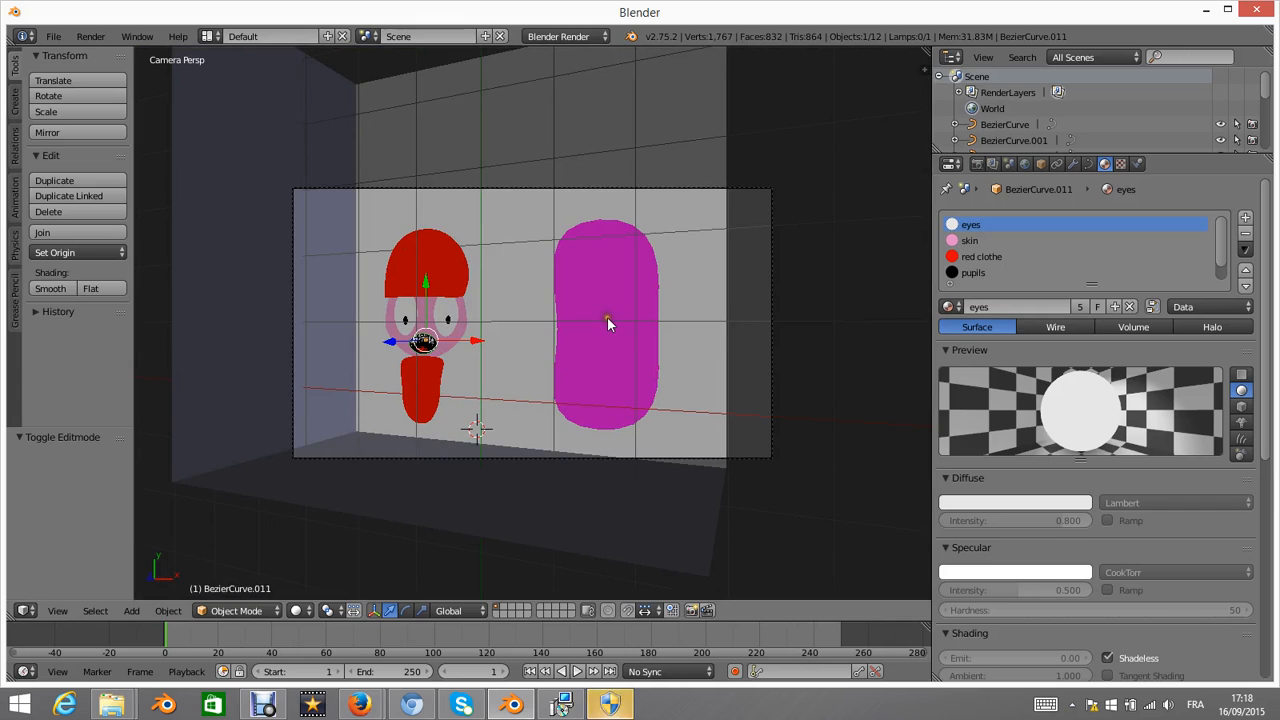
key(F12)
scroll(503, 292, down, 3)
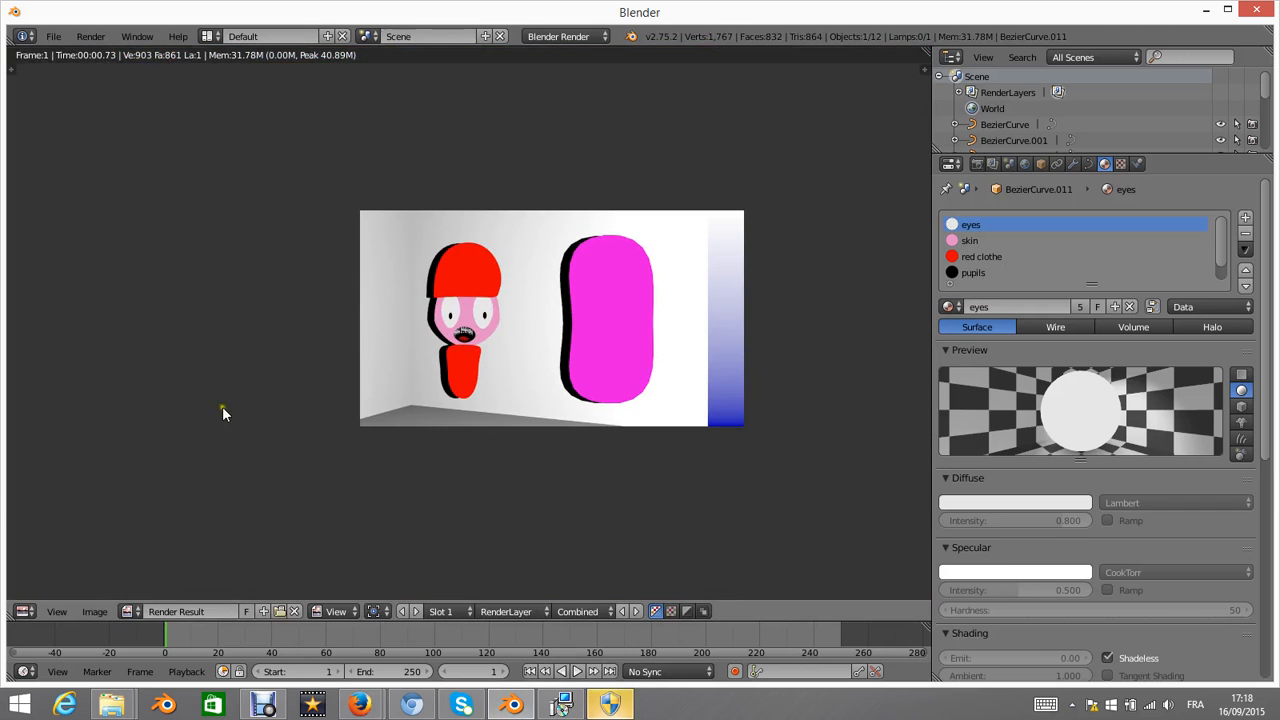
click(24, 611)
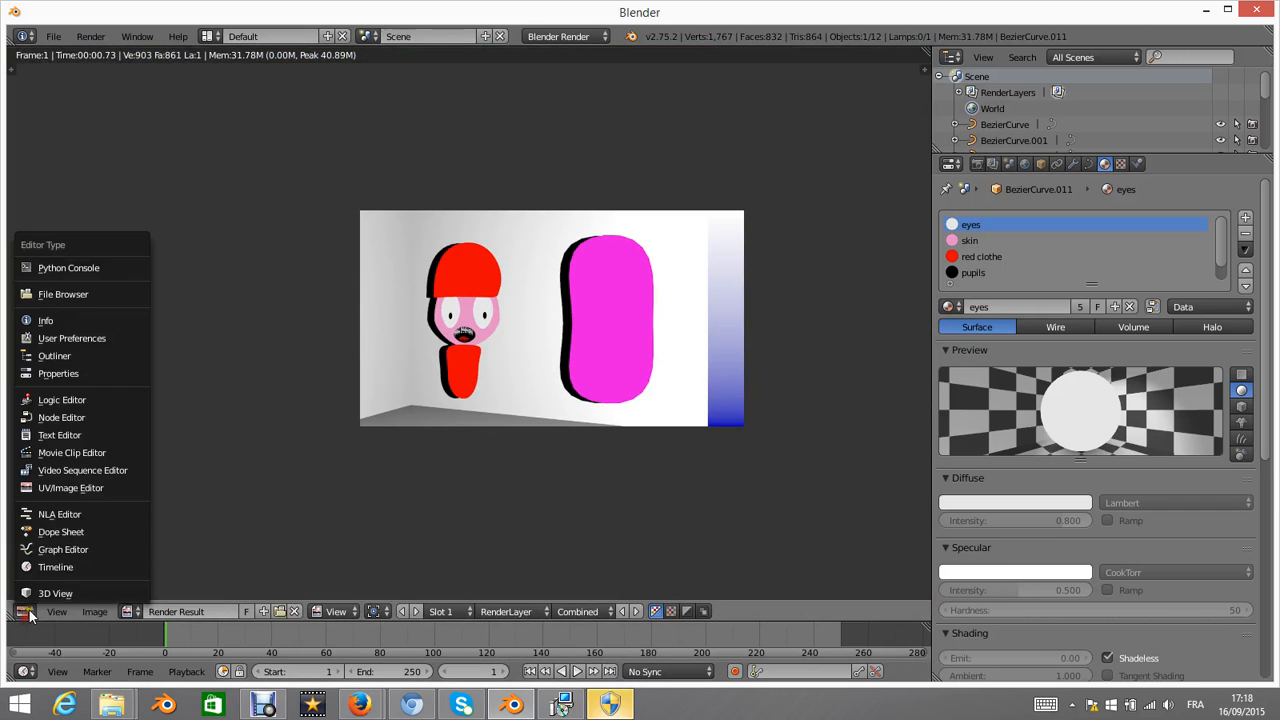
click(40, 595)
- Move the background walls 0.982 units along X and rotate them -20.669° around the global Y axis
right_click(586, 464)
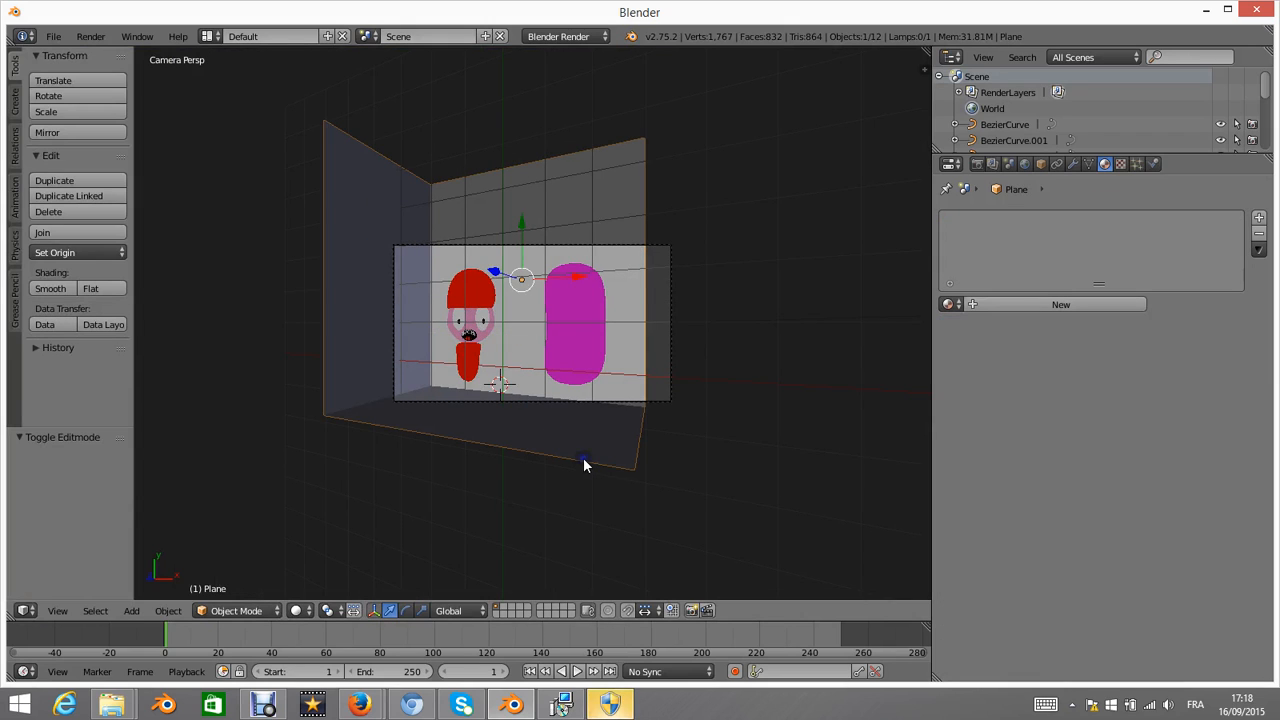
drag(567, 283, 604, 281)
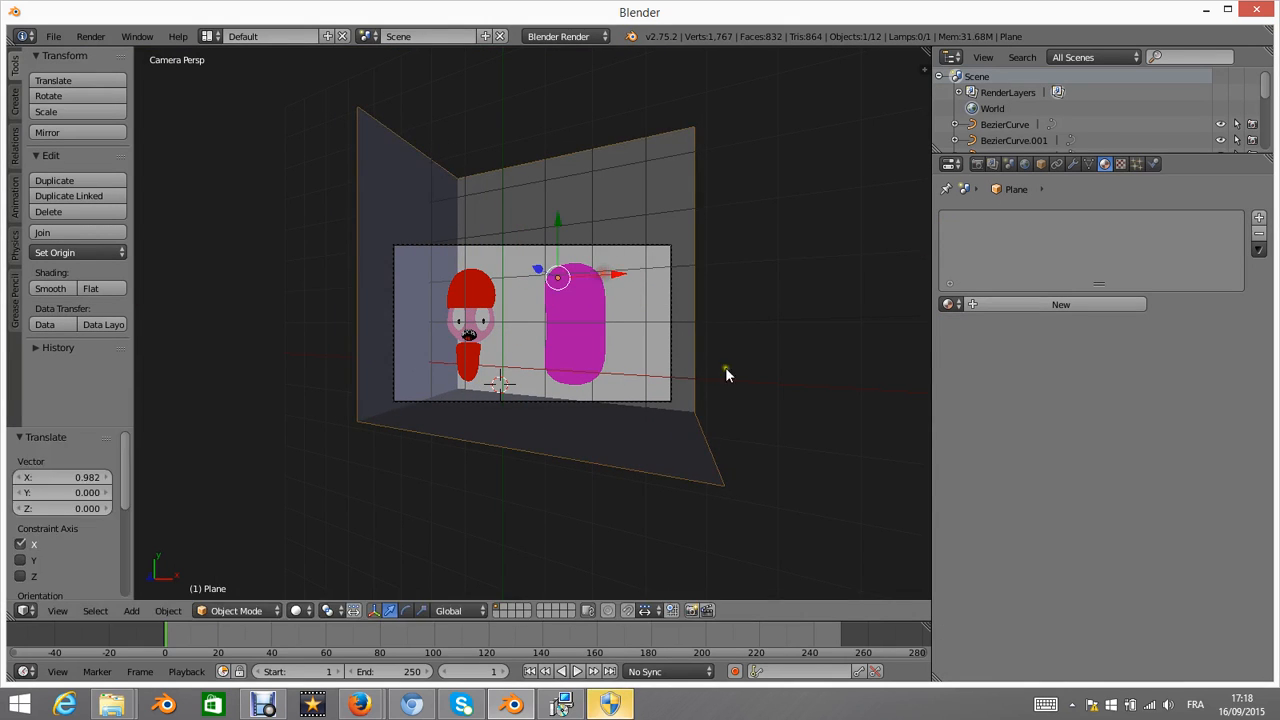
key(r)
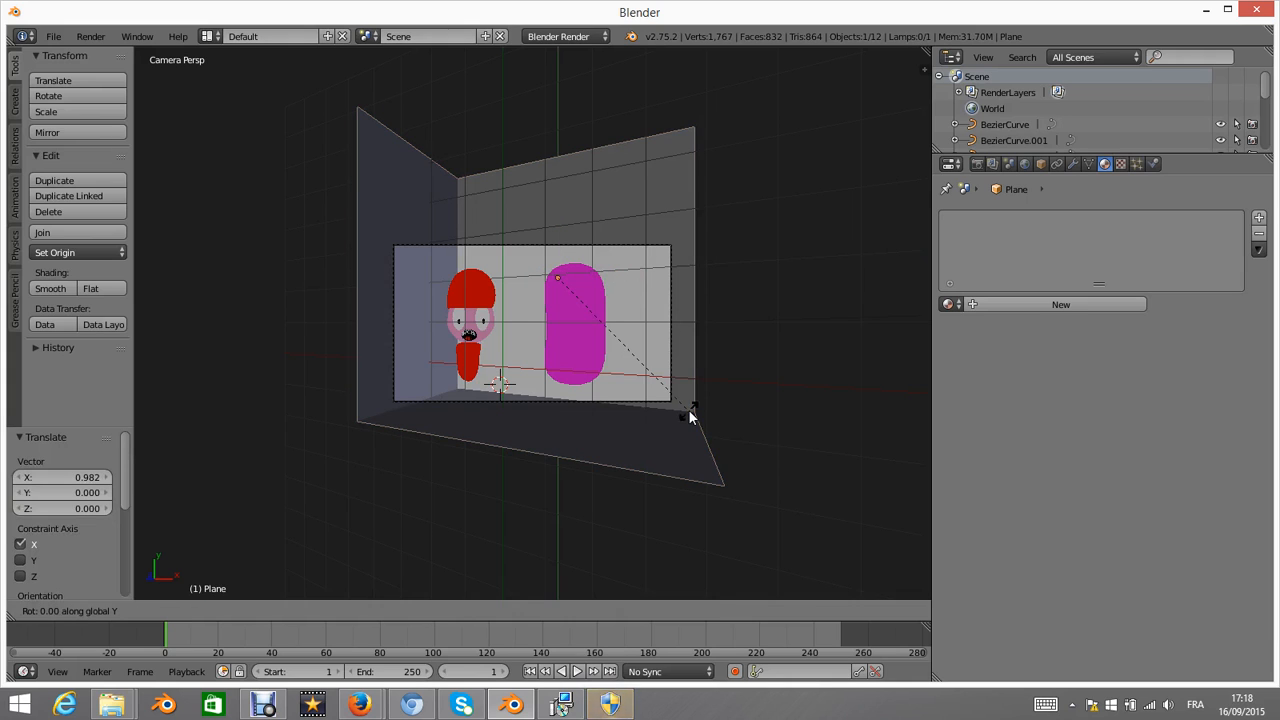
key(y)
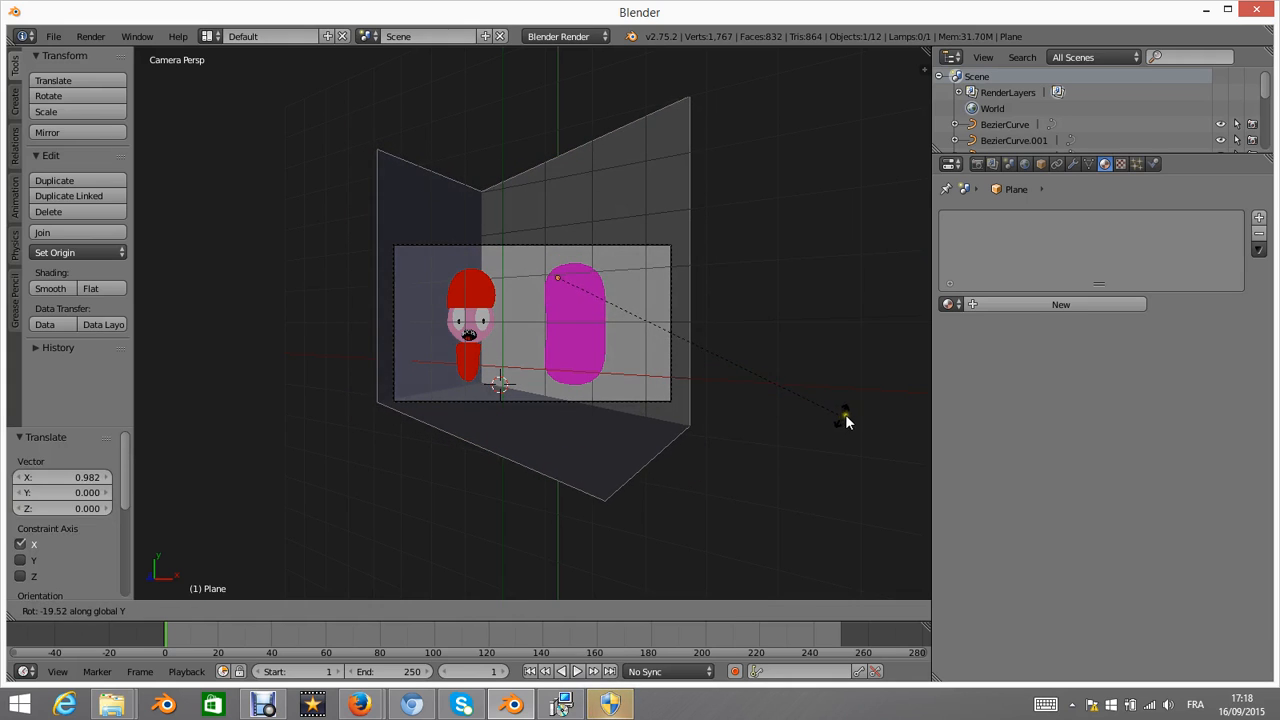
click(857, 423)
- Render the scene with the repositioned background walls and return to the 3D view
key(F12)
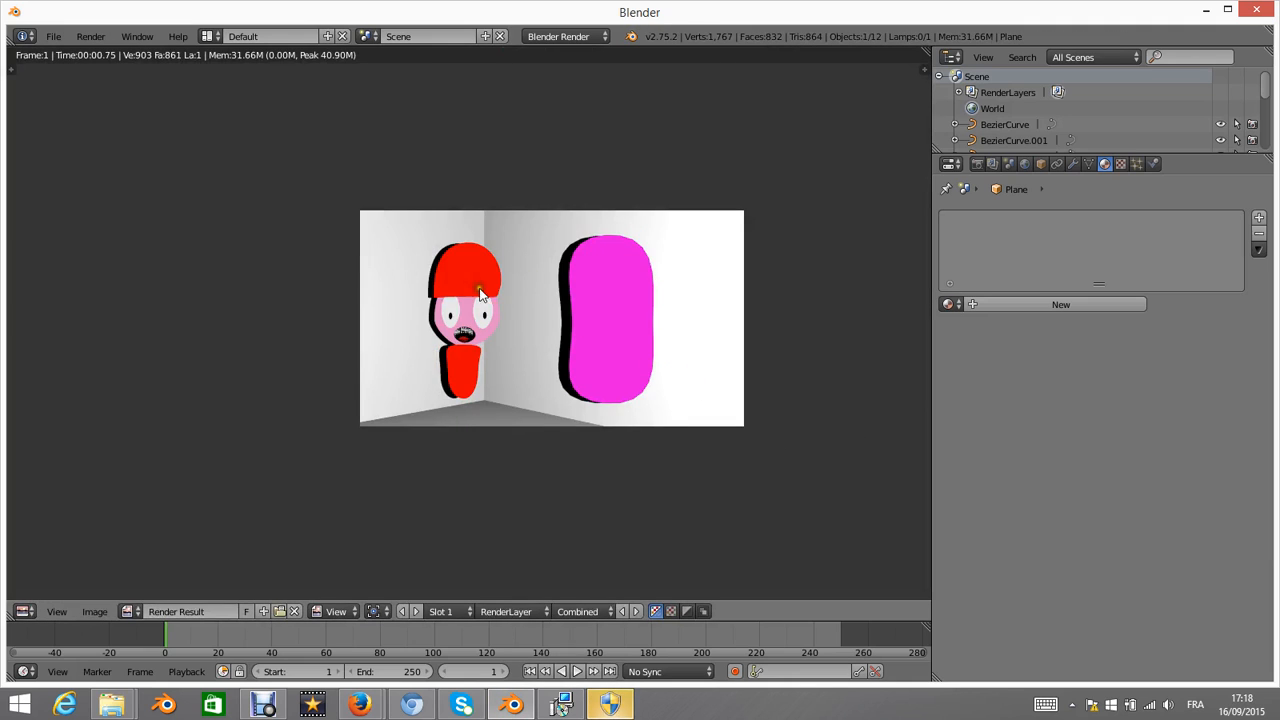
click(24, 611)
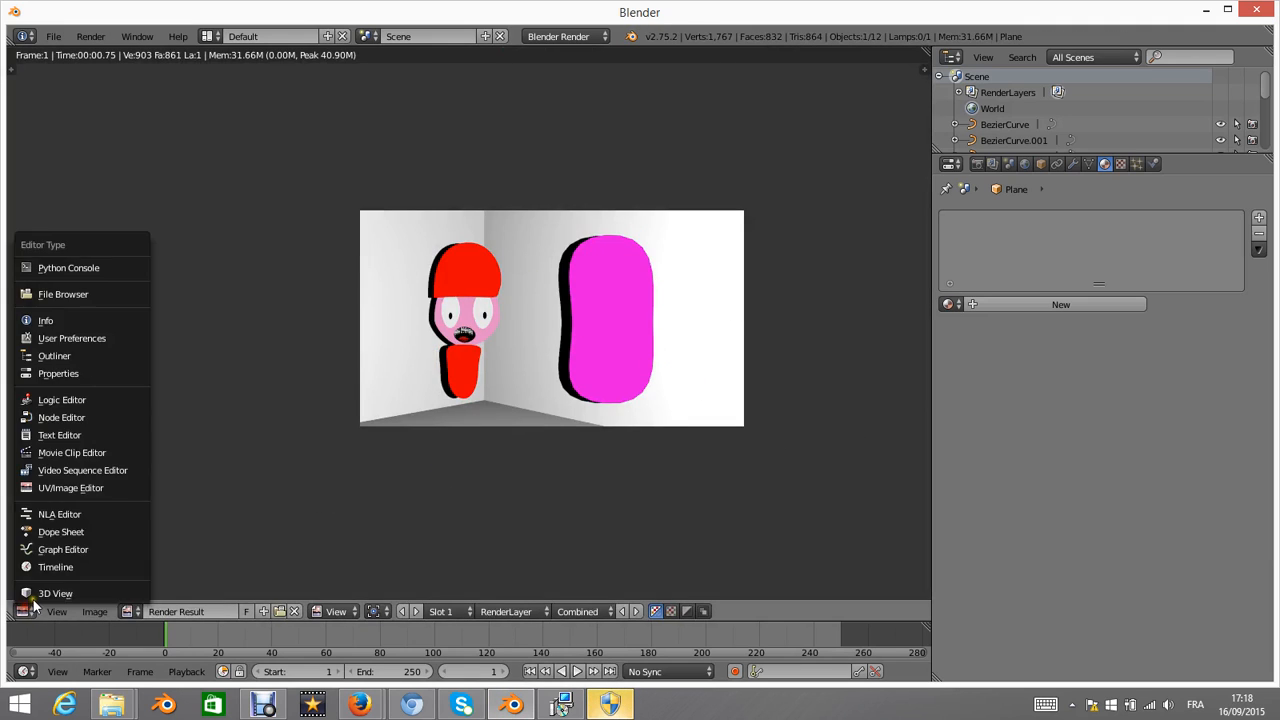
click(35, 601)
- Add a cube between the two characters, scale it down and shift it 0.347 units along X
key(shift+a)
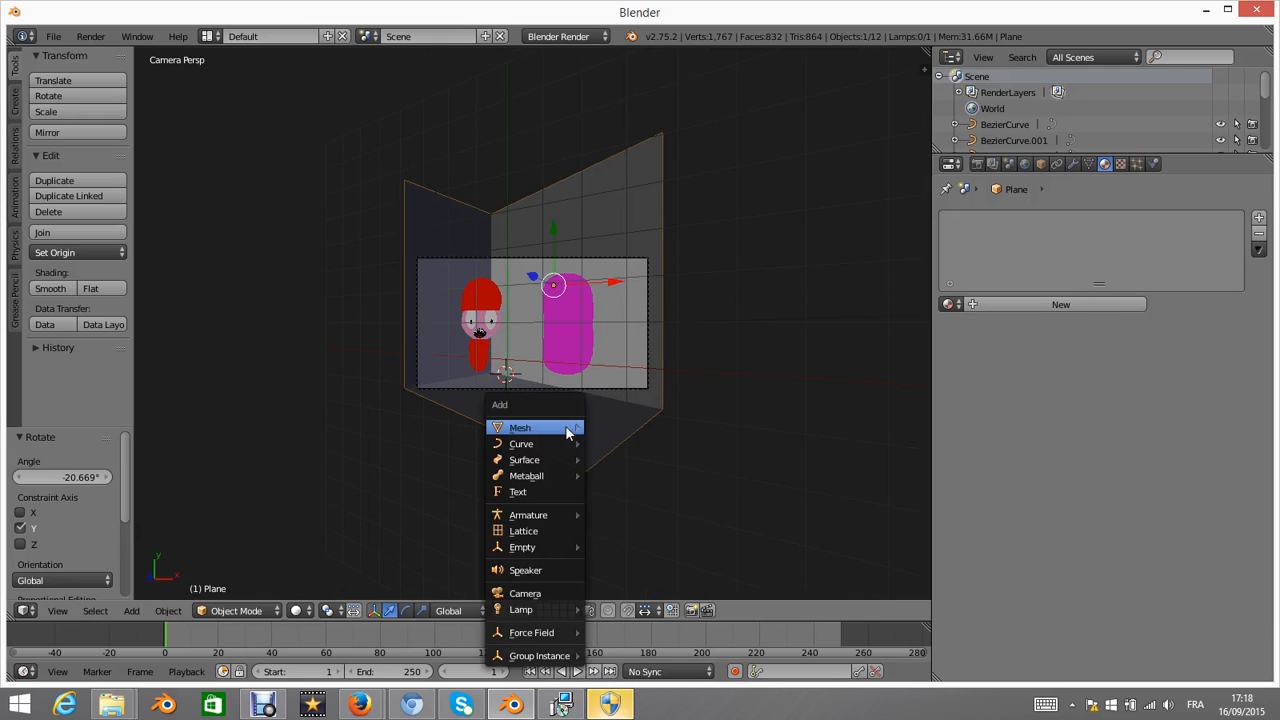
mouse_move(570, 426)
click(622, 448)
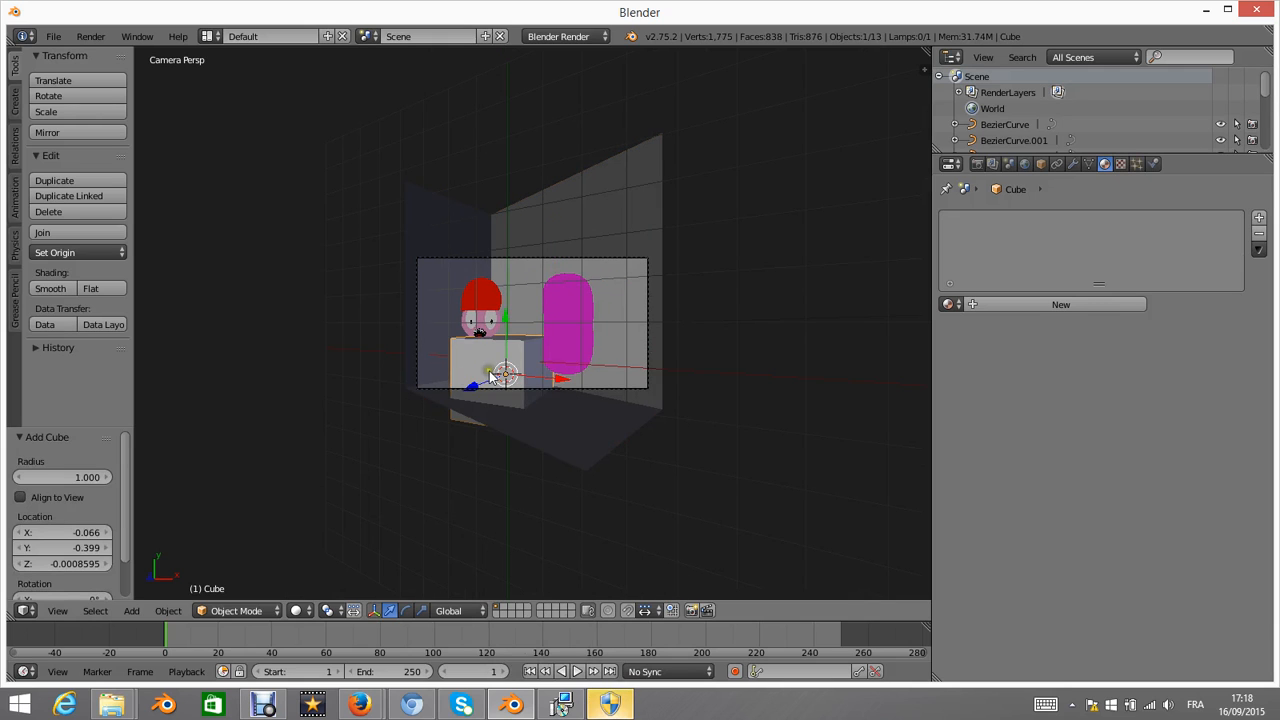
scroll(521, 401, up, 3)
key(s)
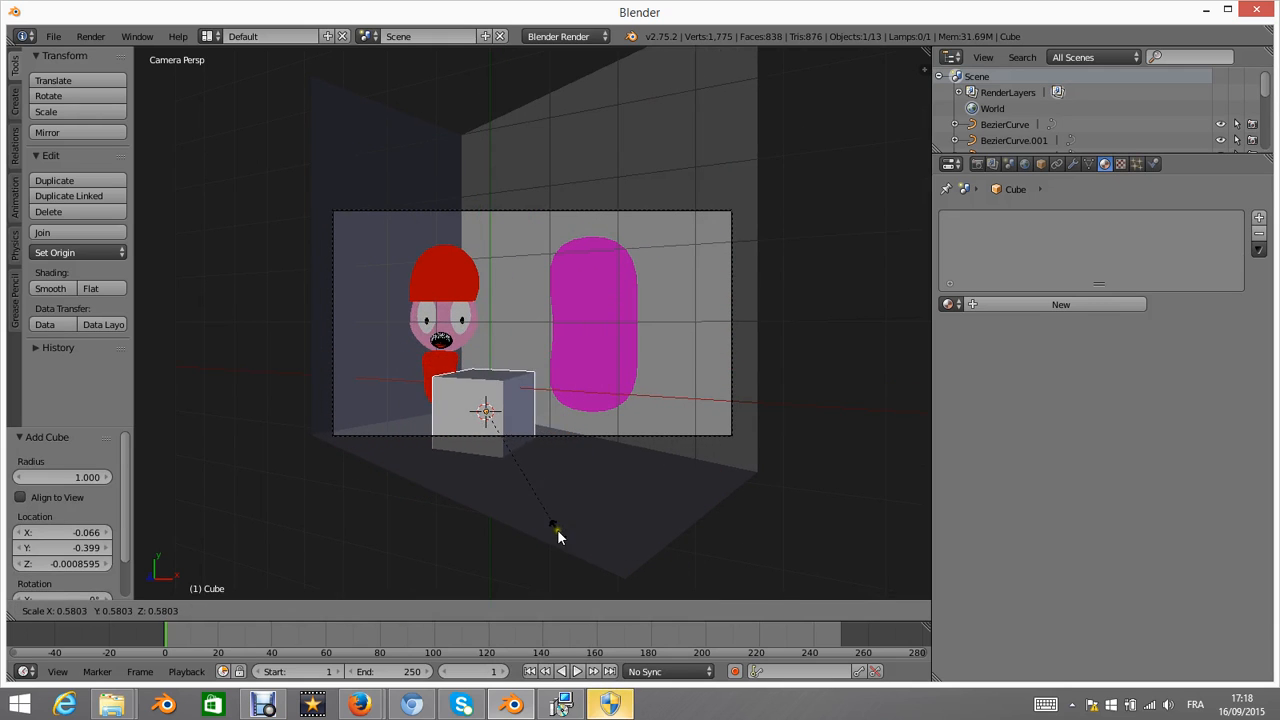
click(523, 521)
mouse_move(537, 413)
mouse_down()
mouse_move(567, 411)
mouse_move(558, 421)
mouse_up()
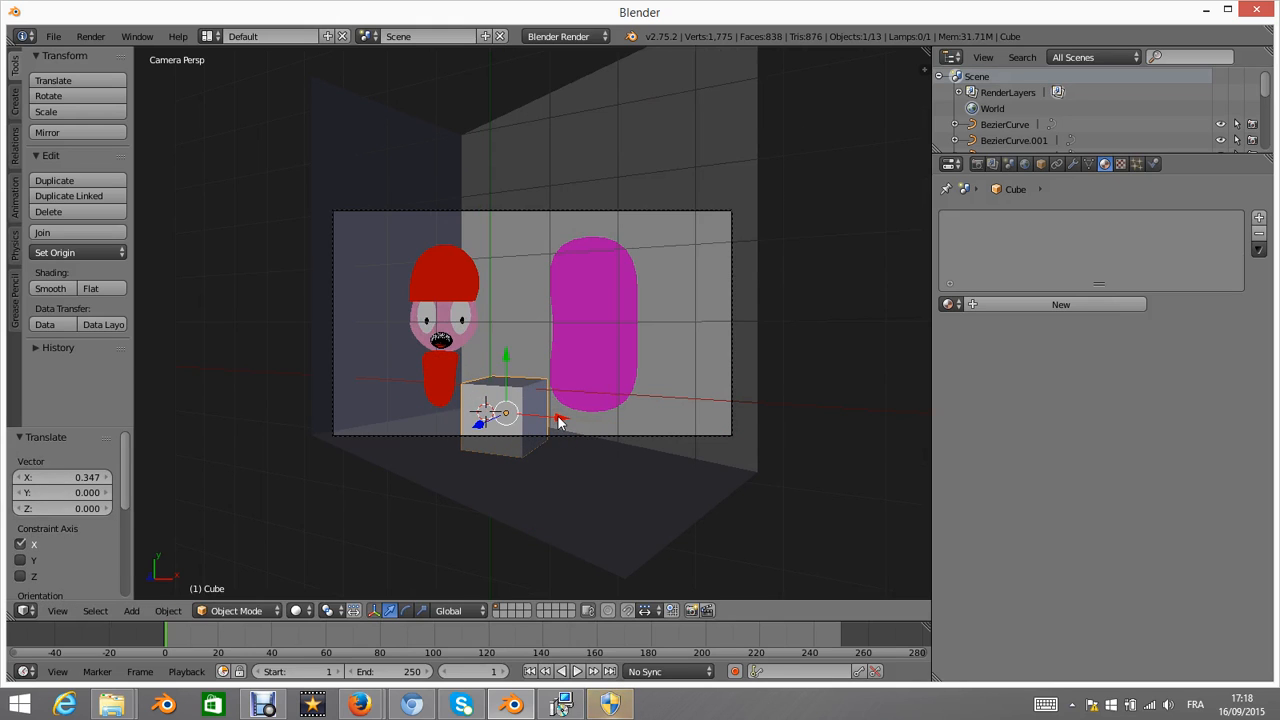
- Render the scene with the cube and examine the characters, cube and shadows up close
key(F12)
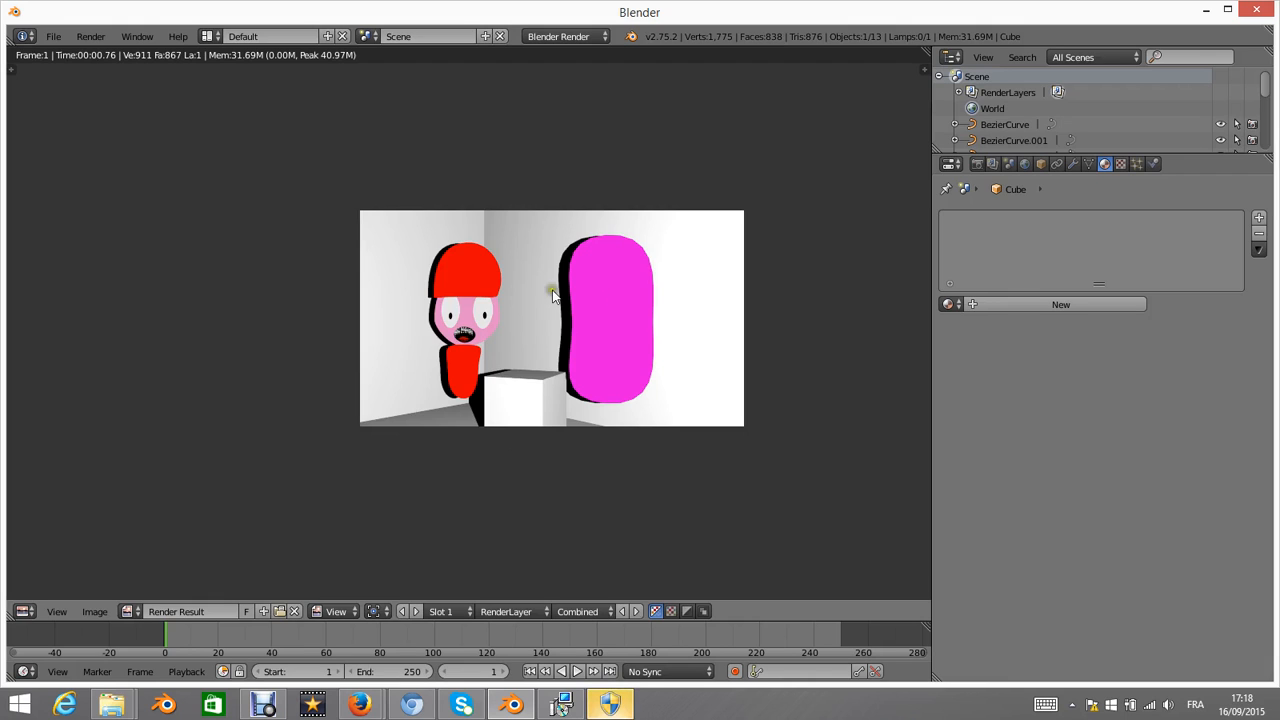
scroll(556, 258, up, 3)
scroll(545, 256, down, 1)
middle_drag(556, 255, 443, 286)
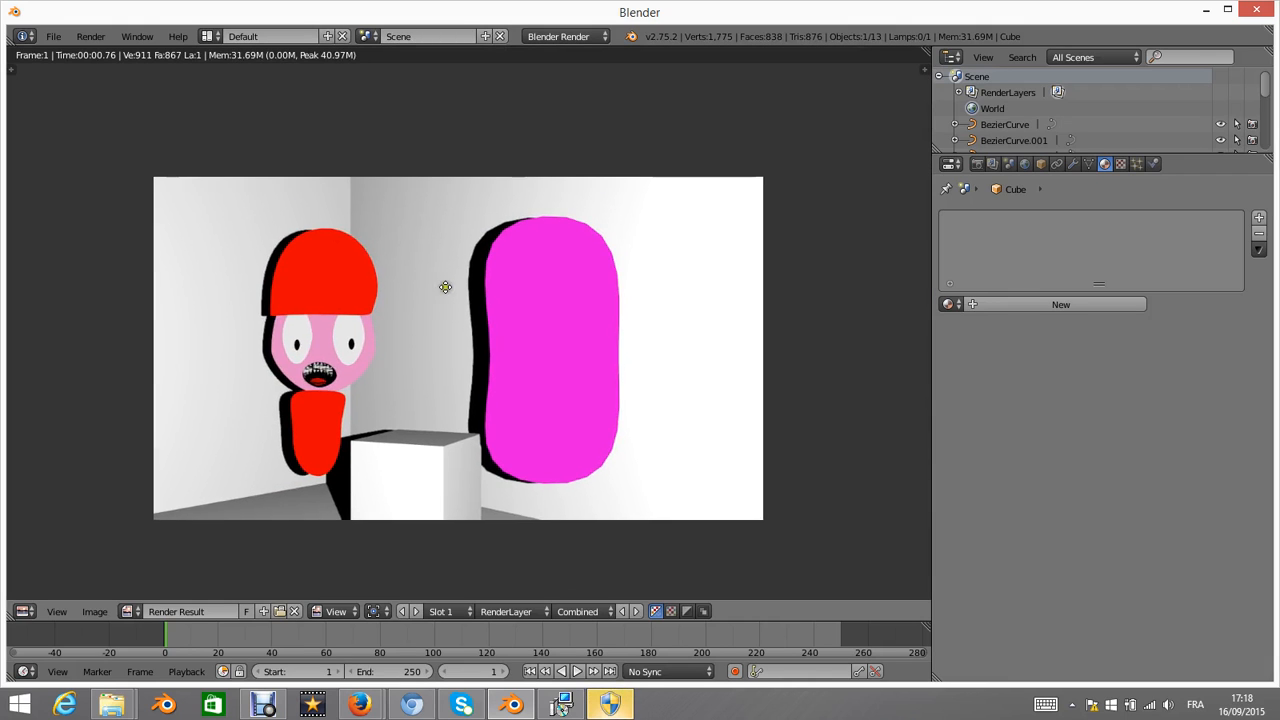
scroll(453, 290, up, 1)
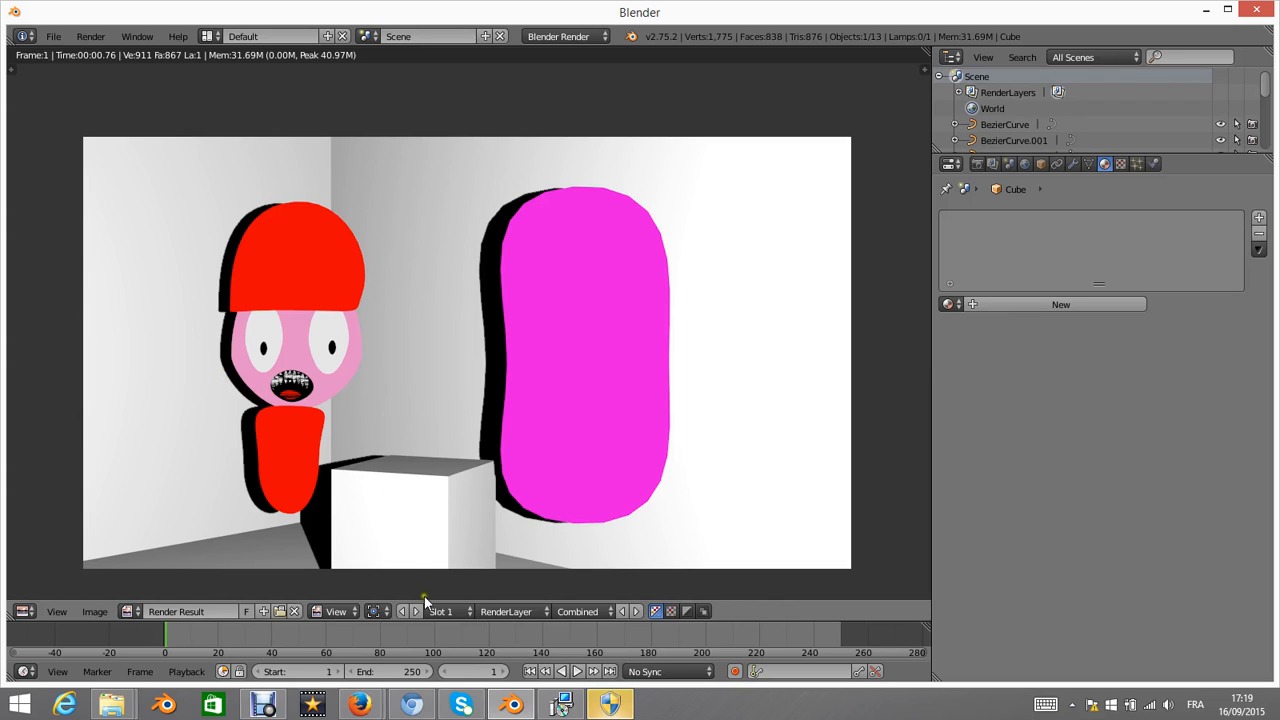
- Switch to the pending Inkscape 0.91 installer, allow it to run, and close its finished setup wizard
click(606, 710)
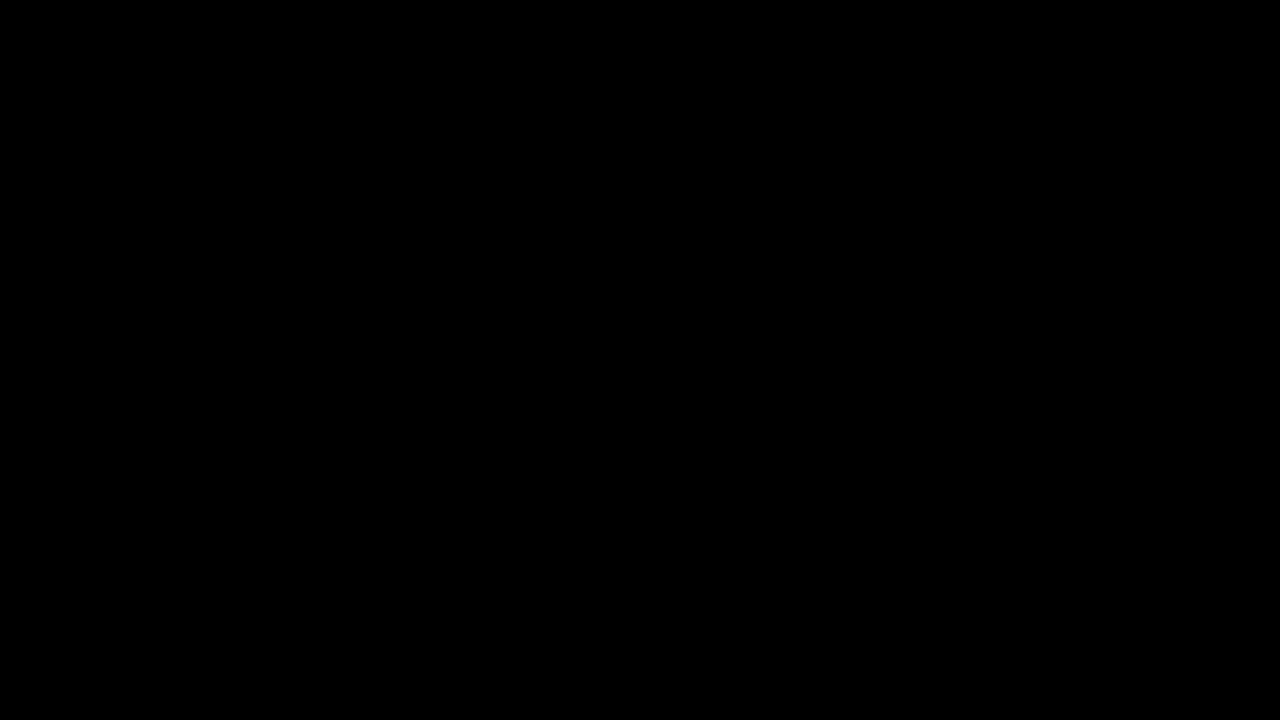
click(711, 390)
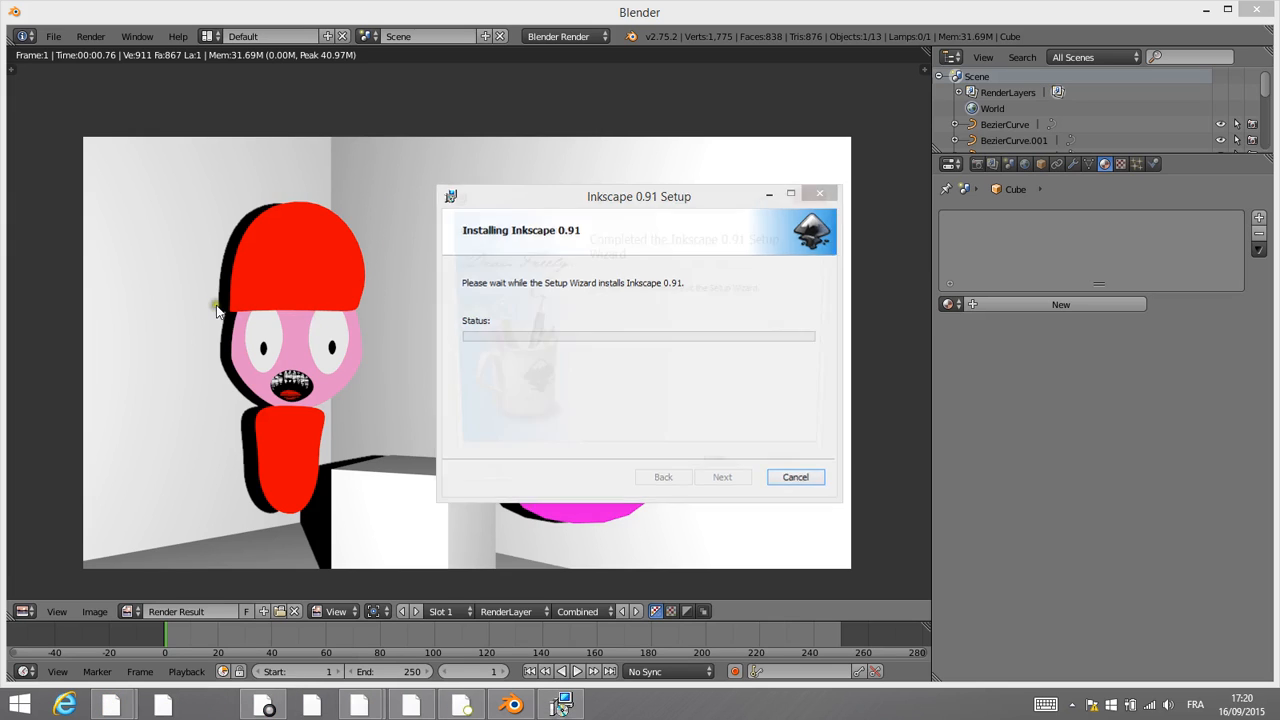
key(Return)
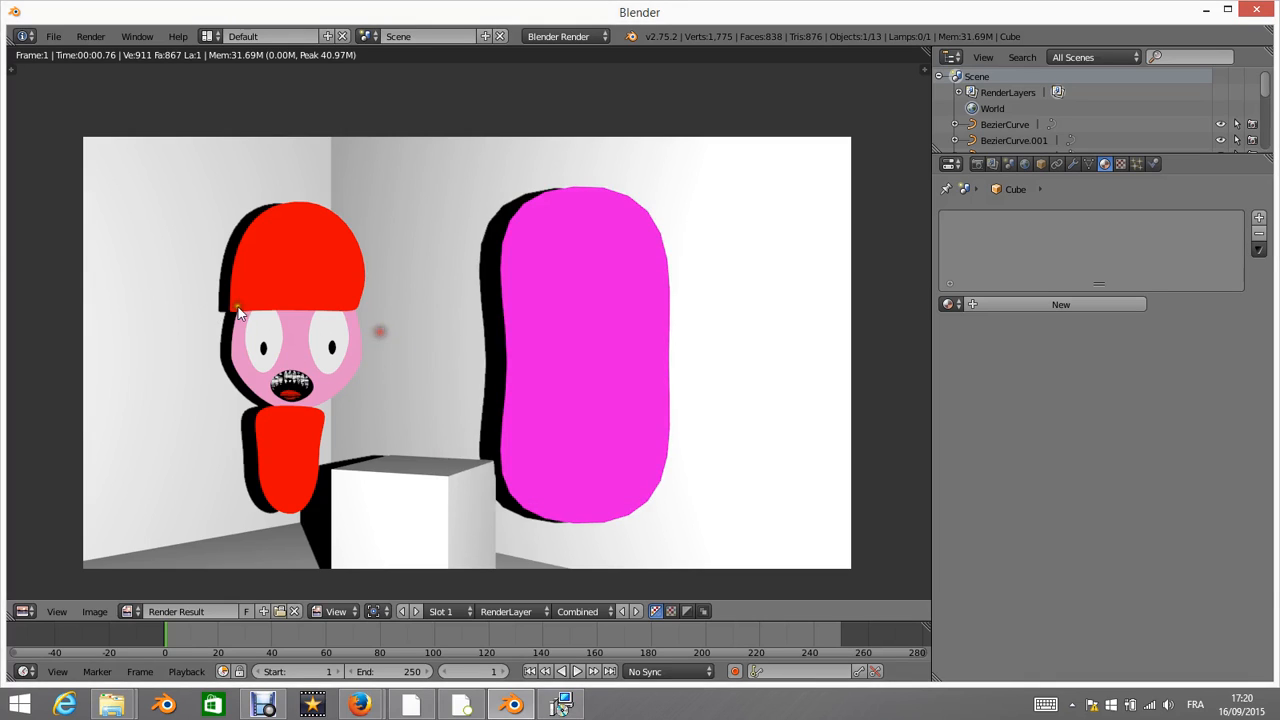
- Draw a freehand rectangular outline around the red hat on the render, and return to the 3D view
mouse_move(214, 309)
mouse_down()
mouse_move(369, 305)
mouse_move(366, 226)
mouse_move(328, 190)
mouse_move(234, 193)
mouse_move(226, 309)
mouse_up()
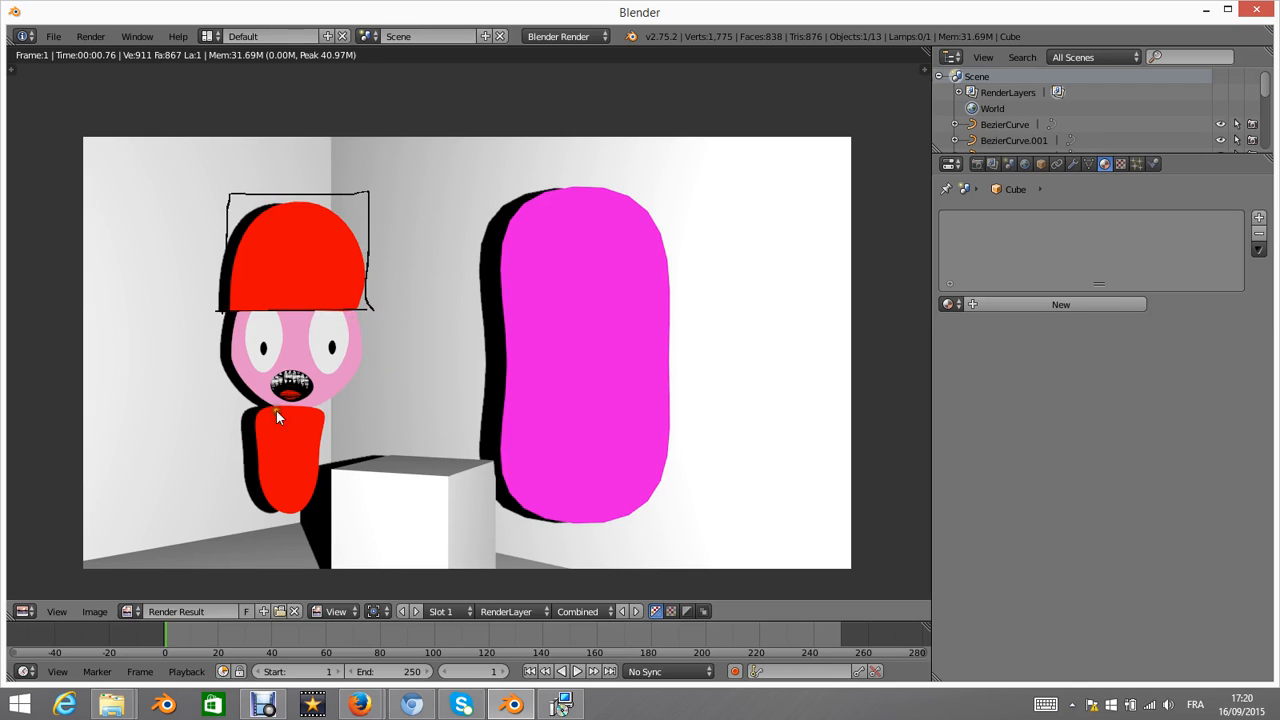
click(24, 611)
click(48, 592)
- Select the character's head curve and switch the viewport shading to wireframe
scroll(431, 326, up, 3)
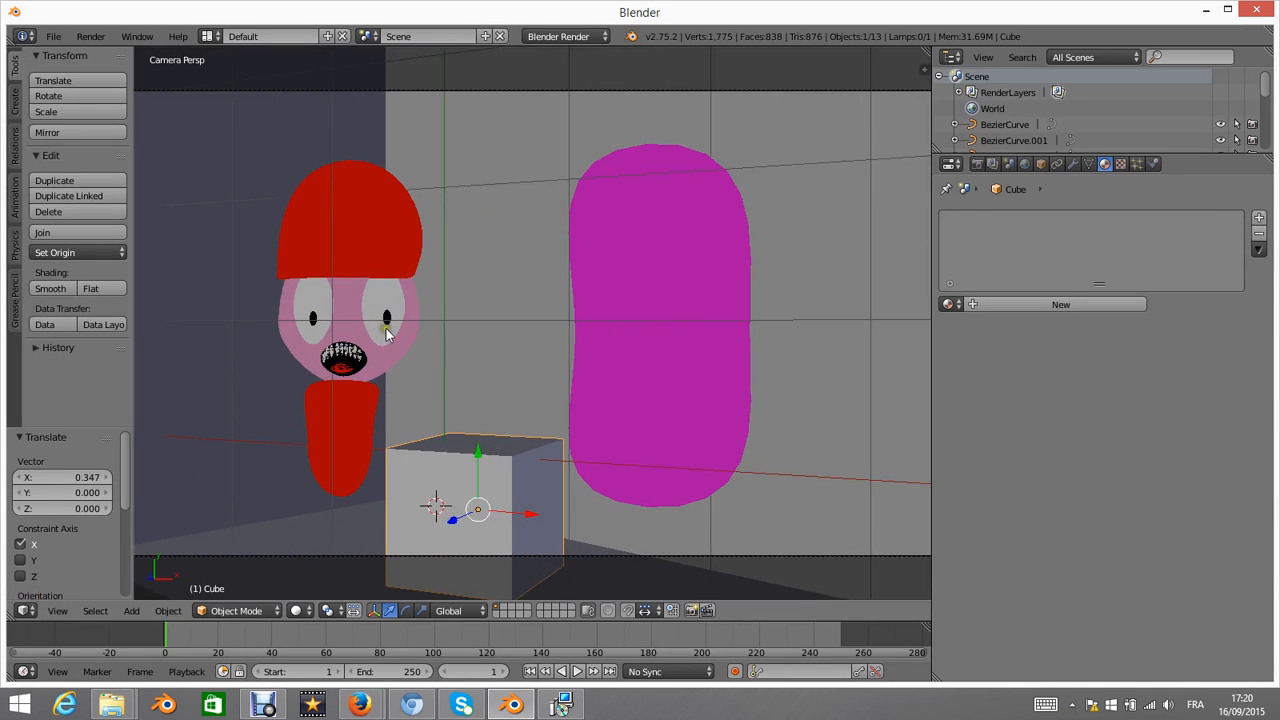
right_click(371, 326)
right_click(347, 323)
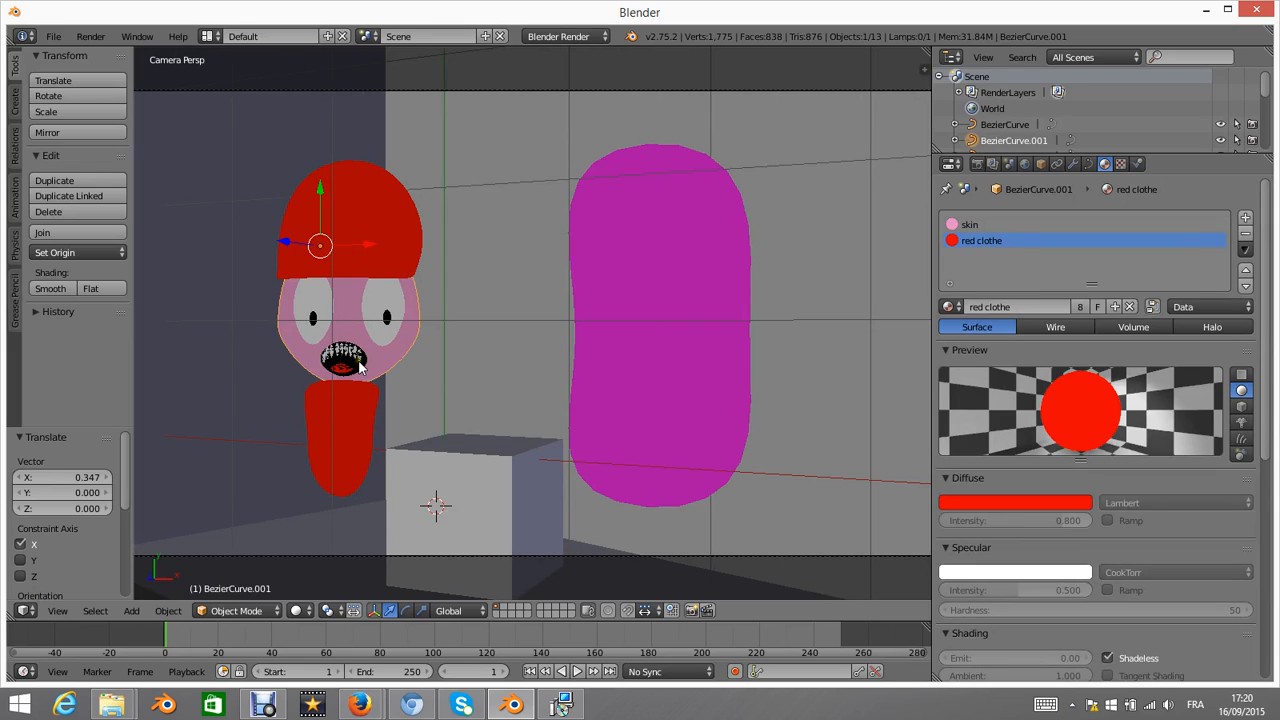
scroll(352, 470, up, 1)
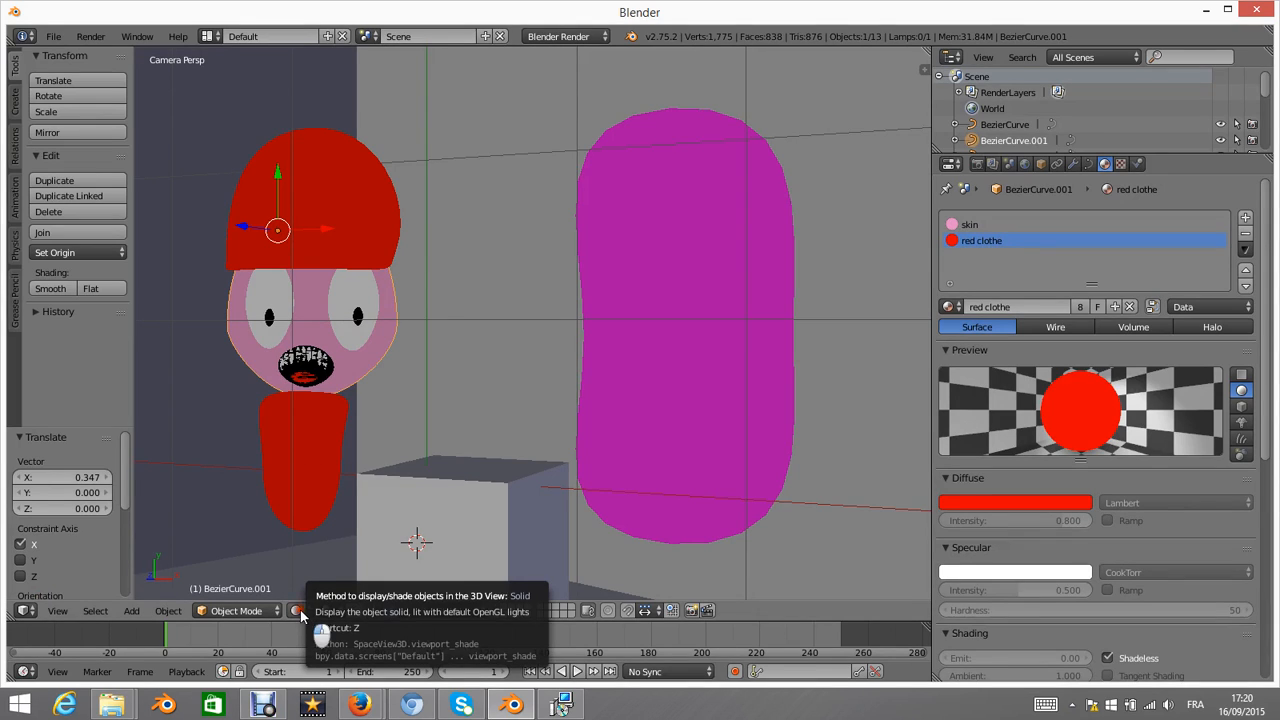
click(297, 610)
click(326, 574)
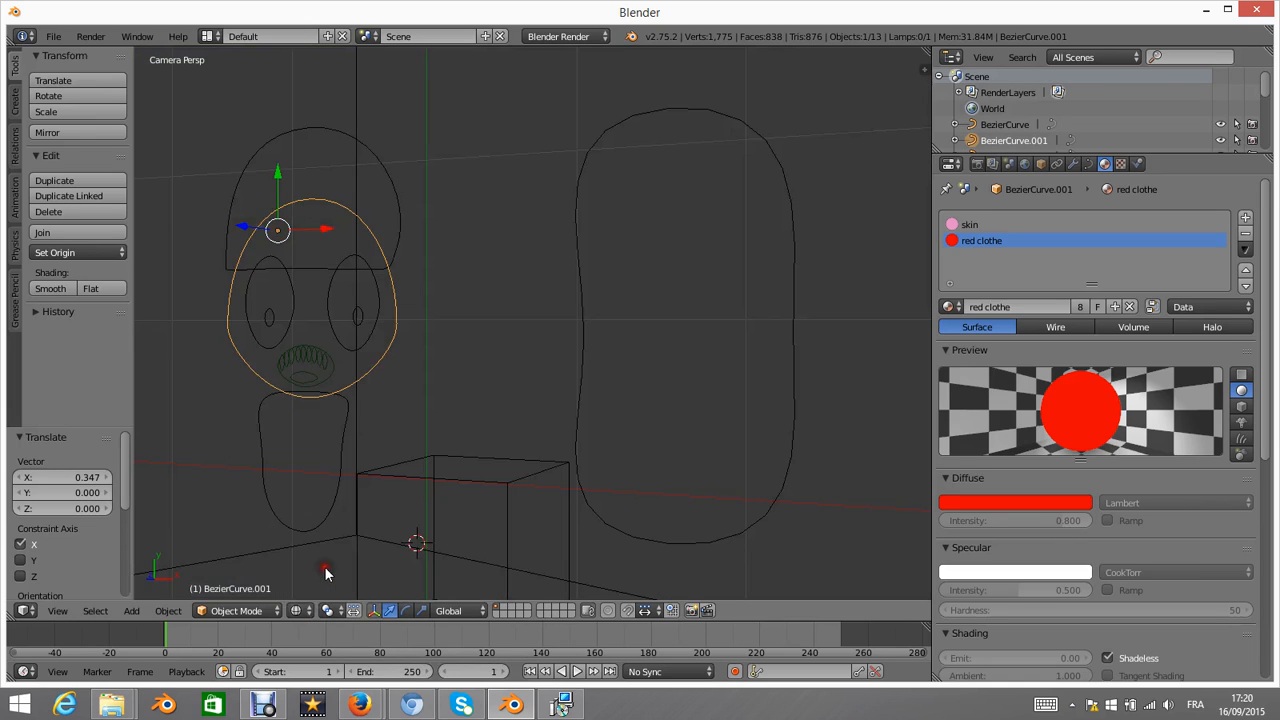
- Select the pupils, mouth and eyes in turn to examine the separate curves that make up the face
right_click(347, 318)
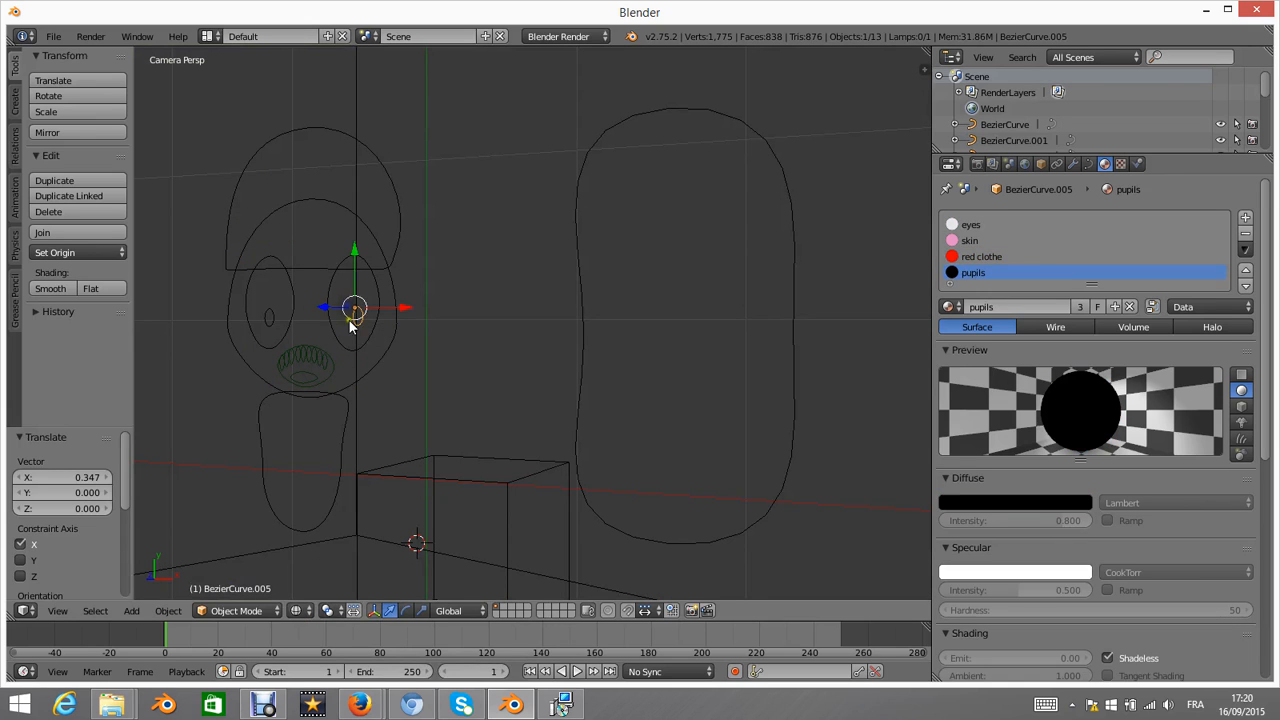
right_click(333, 328)
right_click(320, 362)
right_click(266, 314)
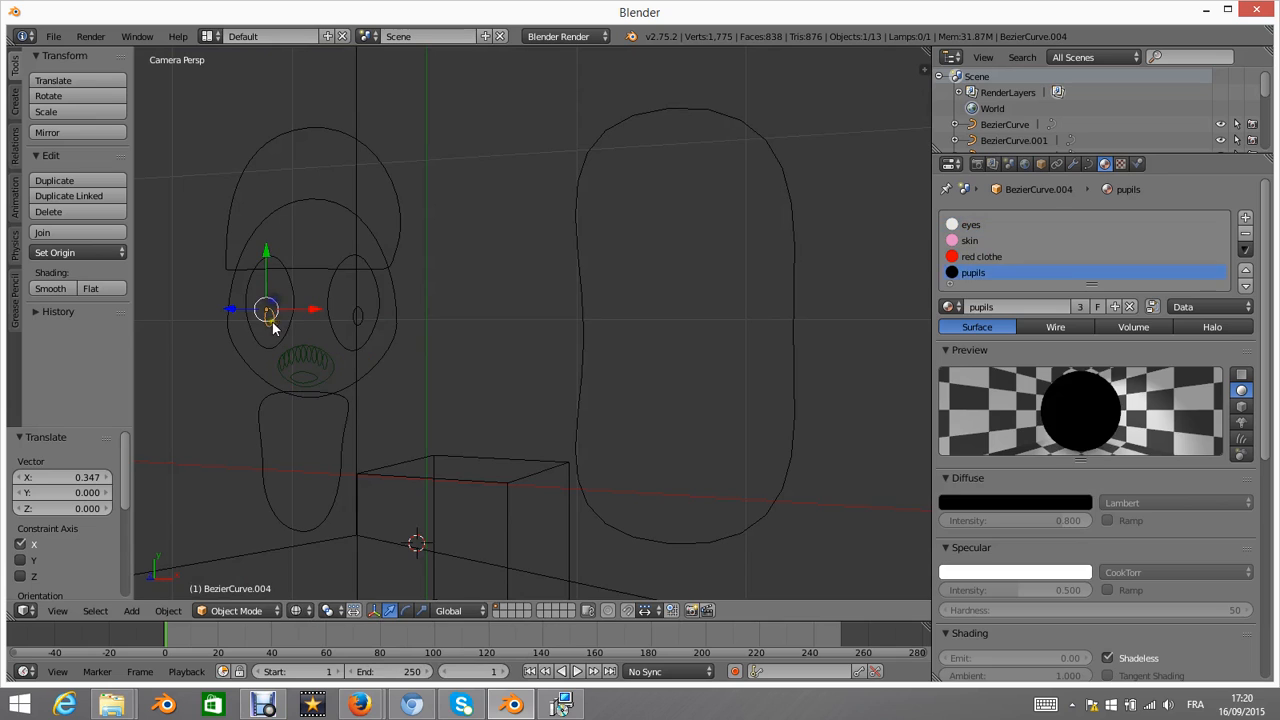
right_click(289, 294)
right_click(294, 270)
right_click(372, 312)
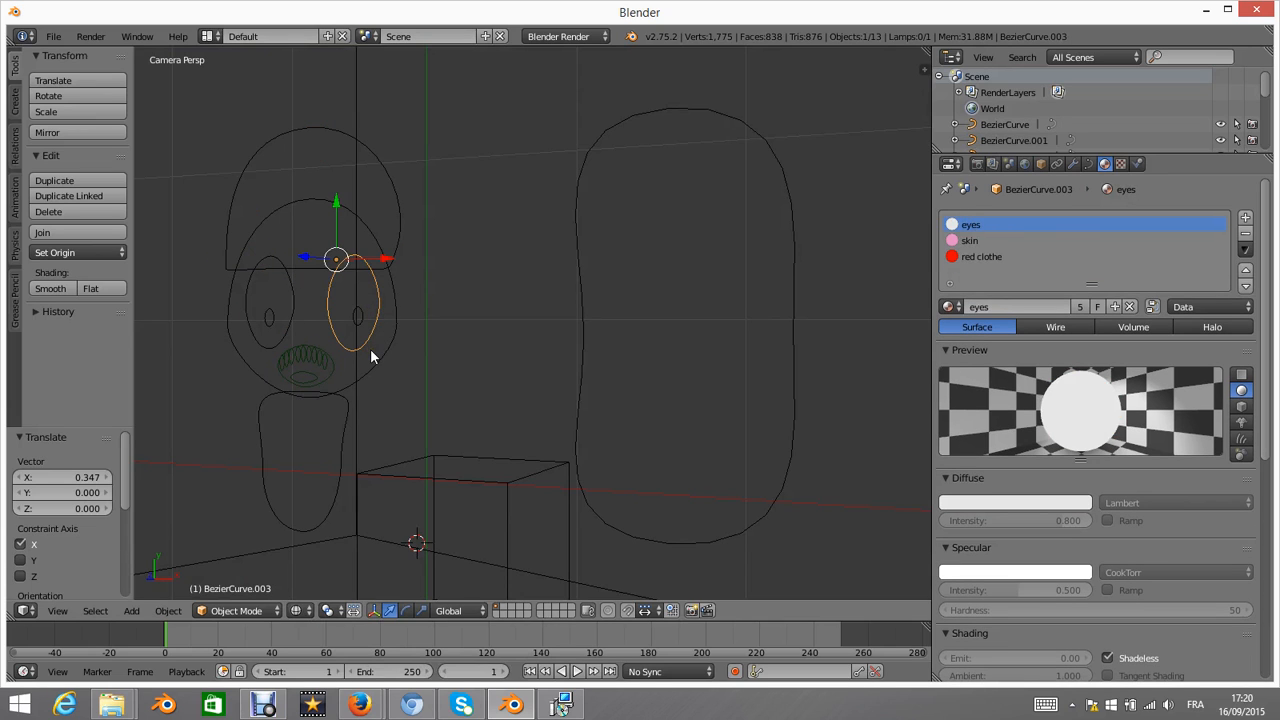
- Try to move the head curve on its own, apart from the other face shapes
right_click(329, 217)
key(g)
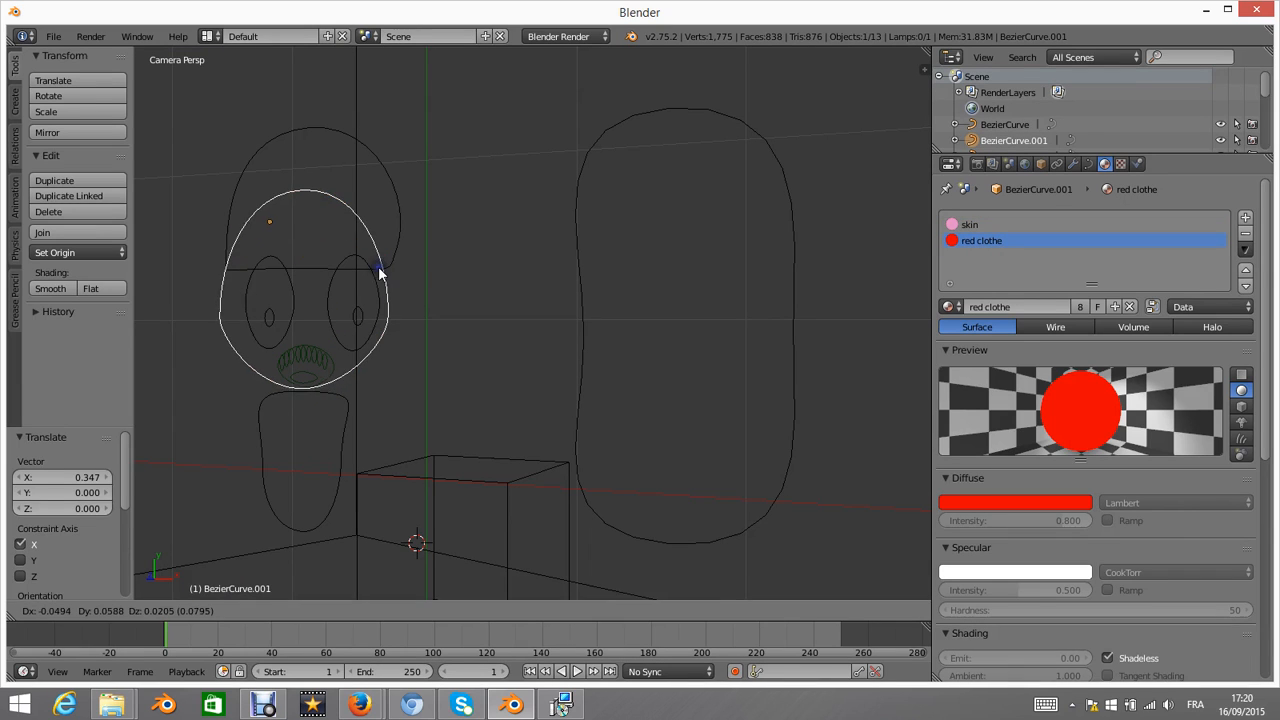
key(Escape)
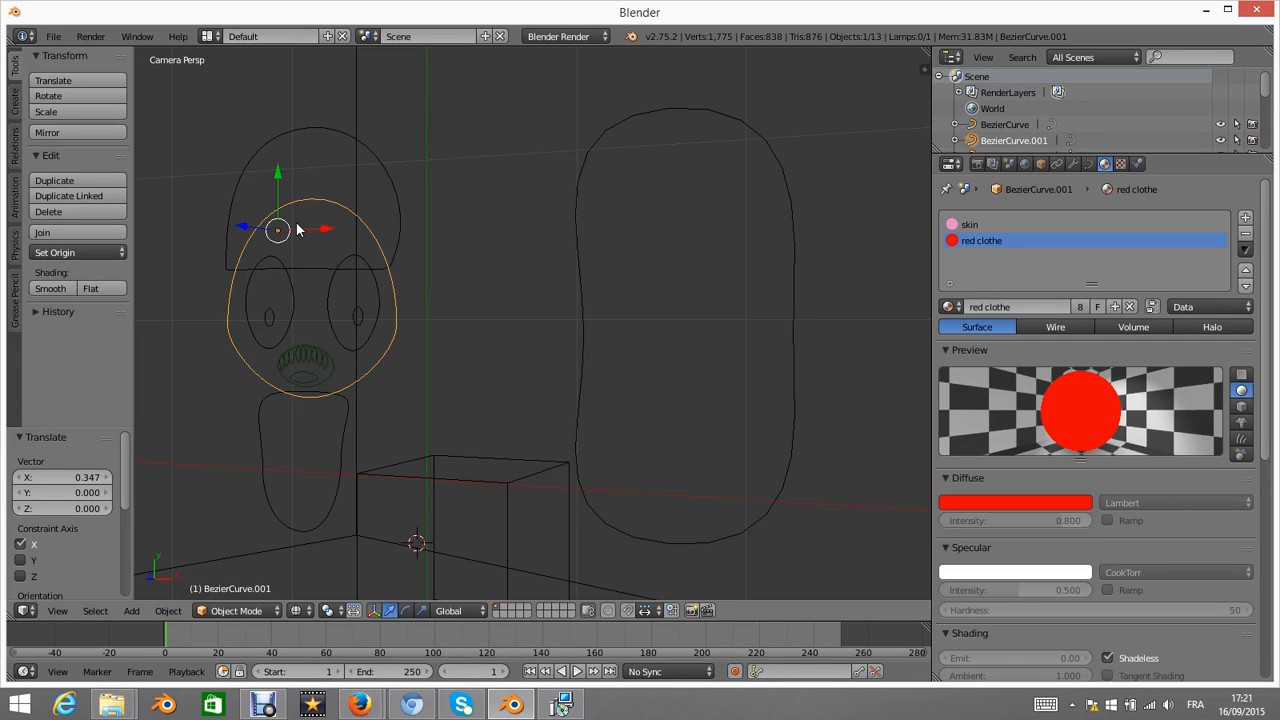
click(263, 705)
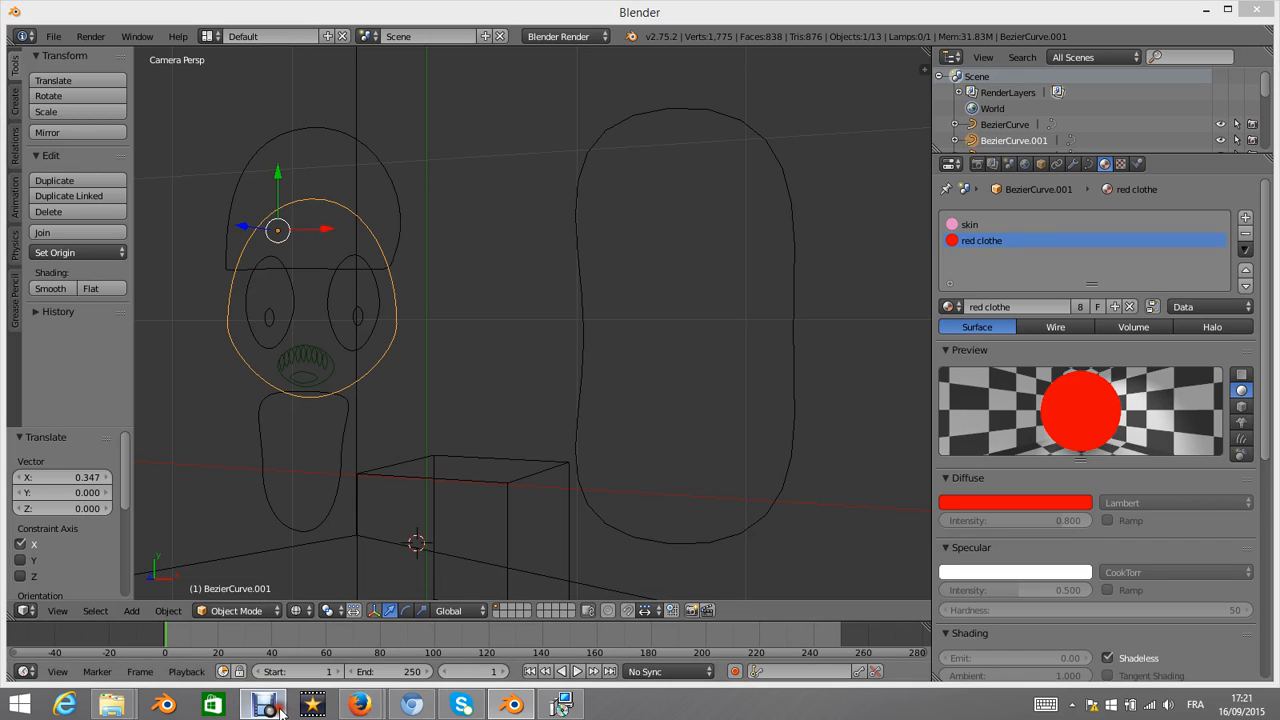